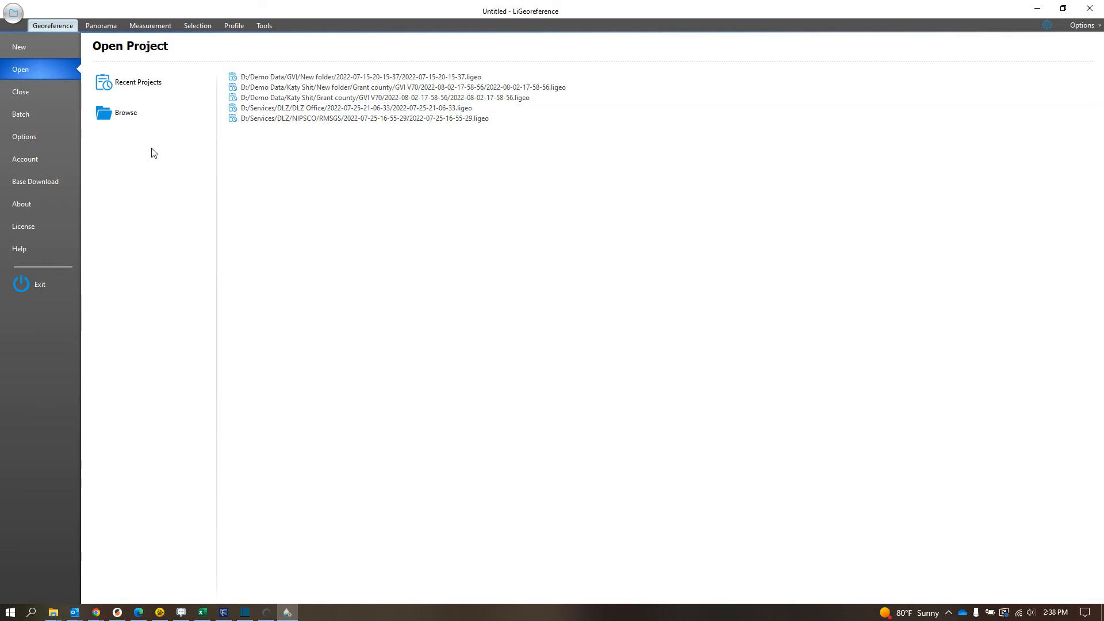
pyautogui.click(122, 111)
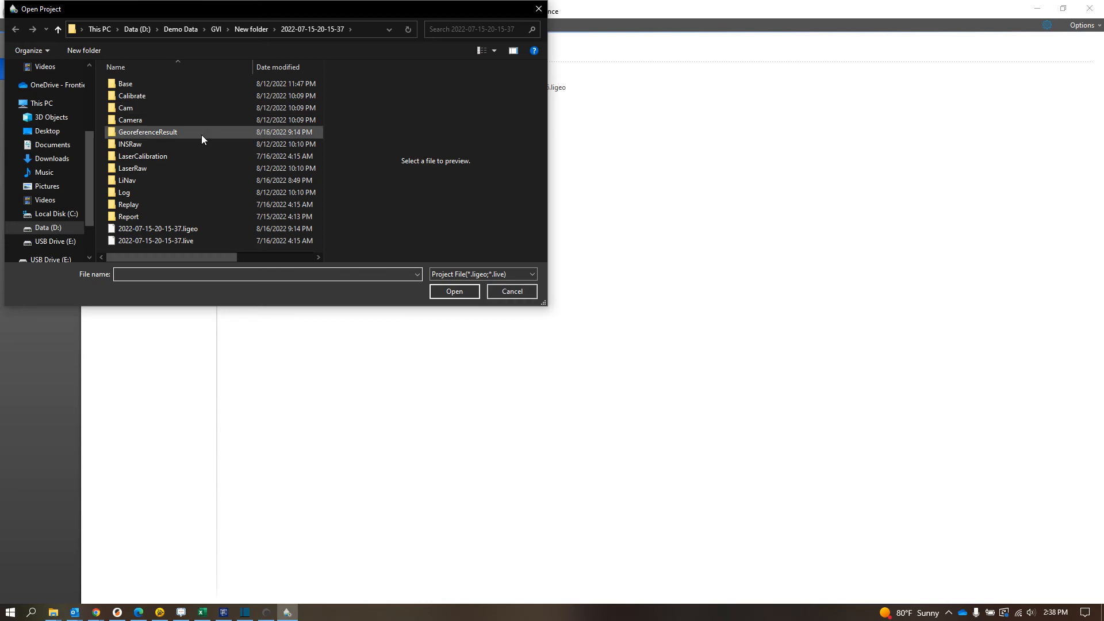
pyautogui.click(184, 28)
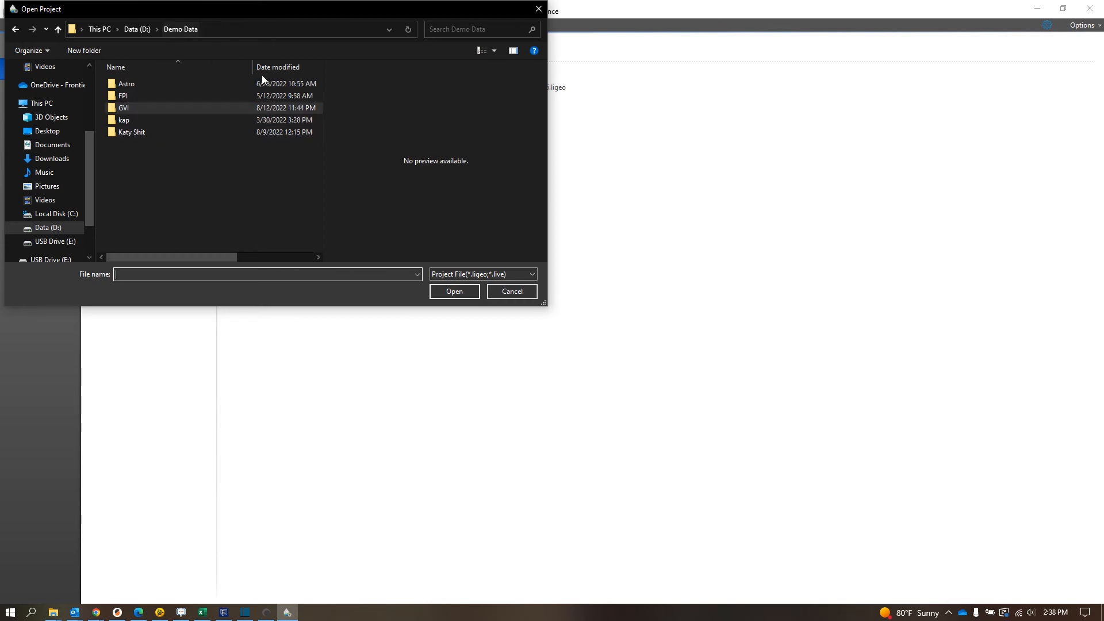
pyautogui.doubleClick(131, 111)
pyautogui.doubleClick(123, 95)
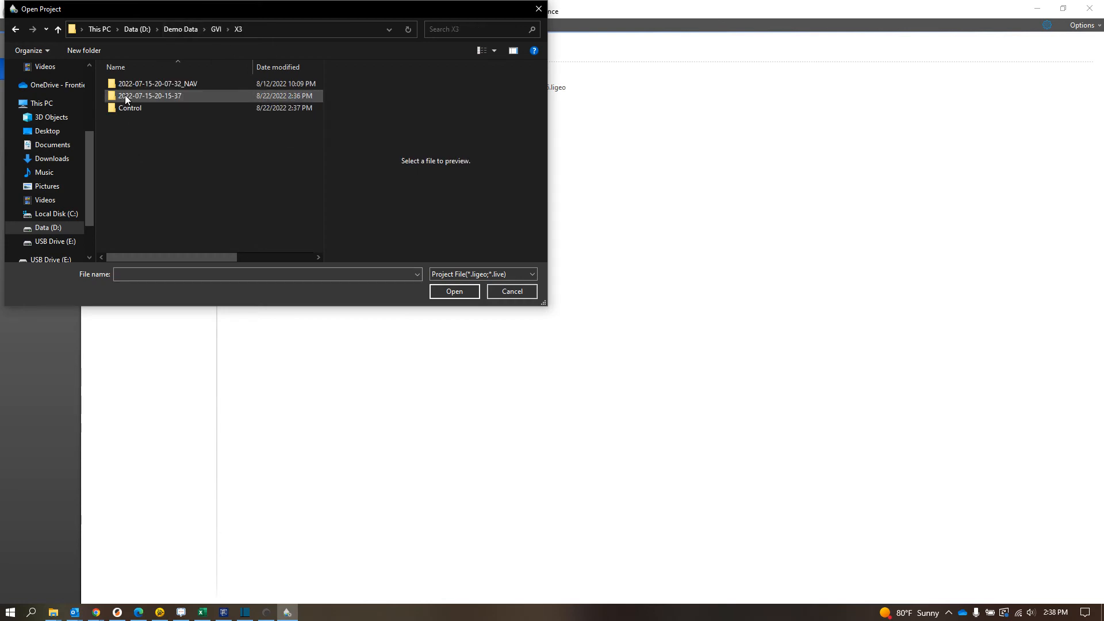
pyautogui.click(177, 97)
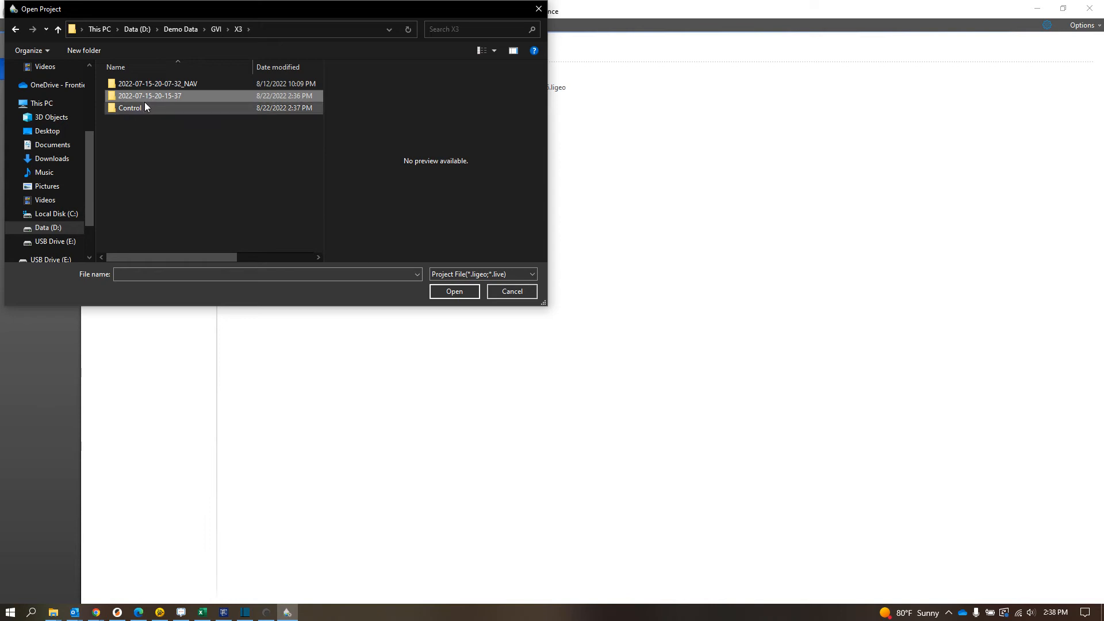
pyautogui.click(350, 479)
pyautogui.click(41, 609)
pyautogui.click(53, 612)
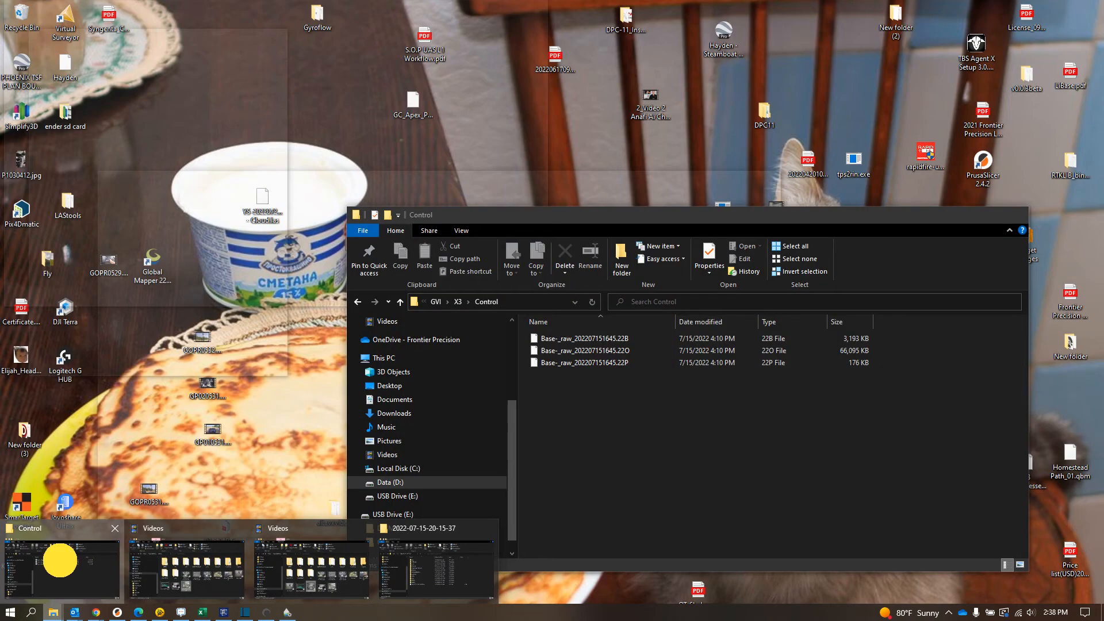
pyautogui.click(60, 561)
pyautogui.click(58, 616)
pyautogui.click(461, 563)
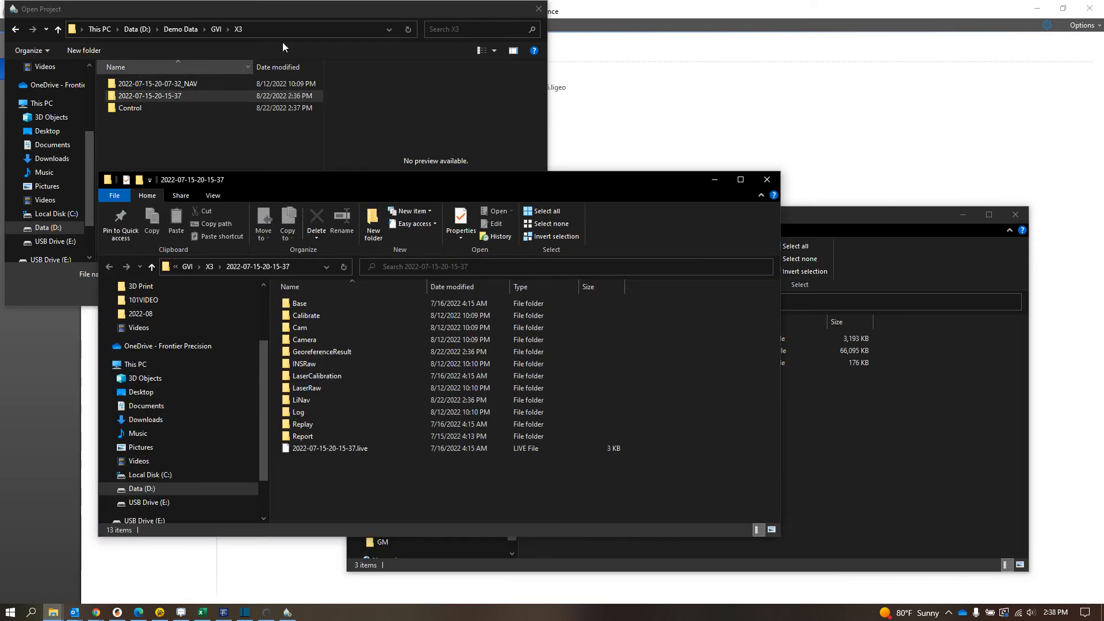
pyautogui.click(538, 9)
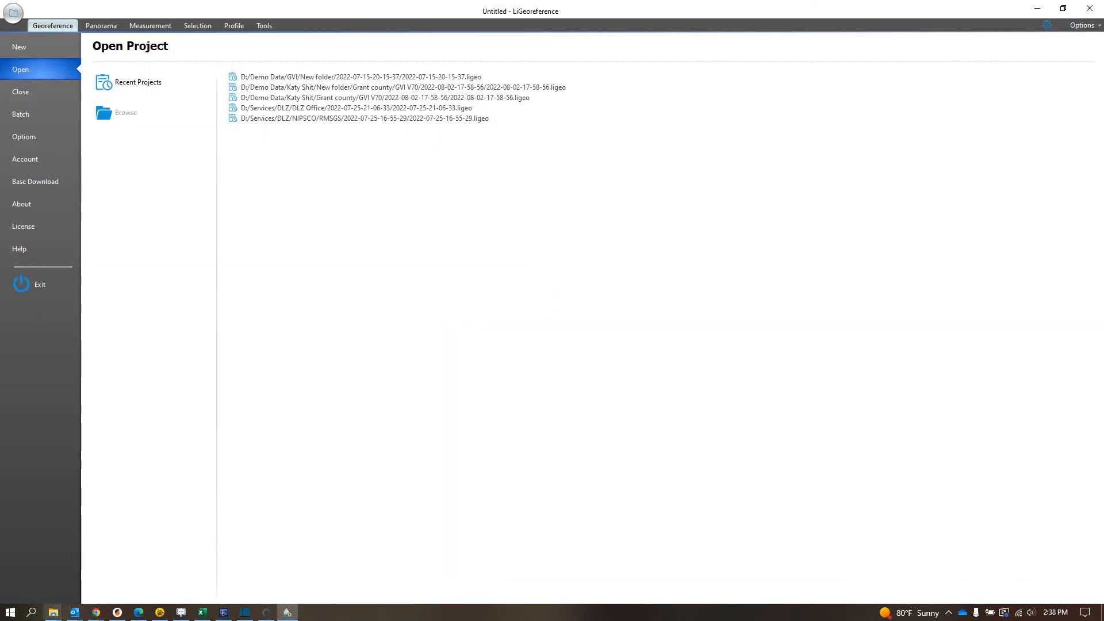
pyautogui.click(53, 613)
pyautogui.click(394, 557)
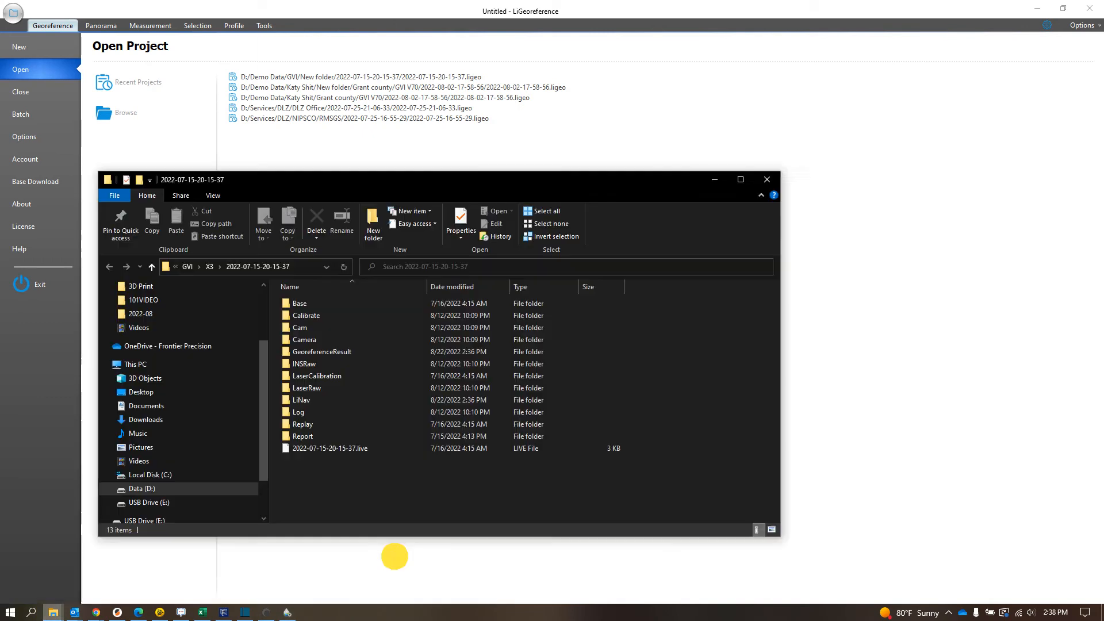
pyautogui.click(53, 613)
pyautogui.click(69, 572)
pyautogui.moveTo(661, 222); pyautogui.dragTo(787, 88)
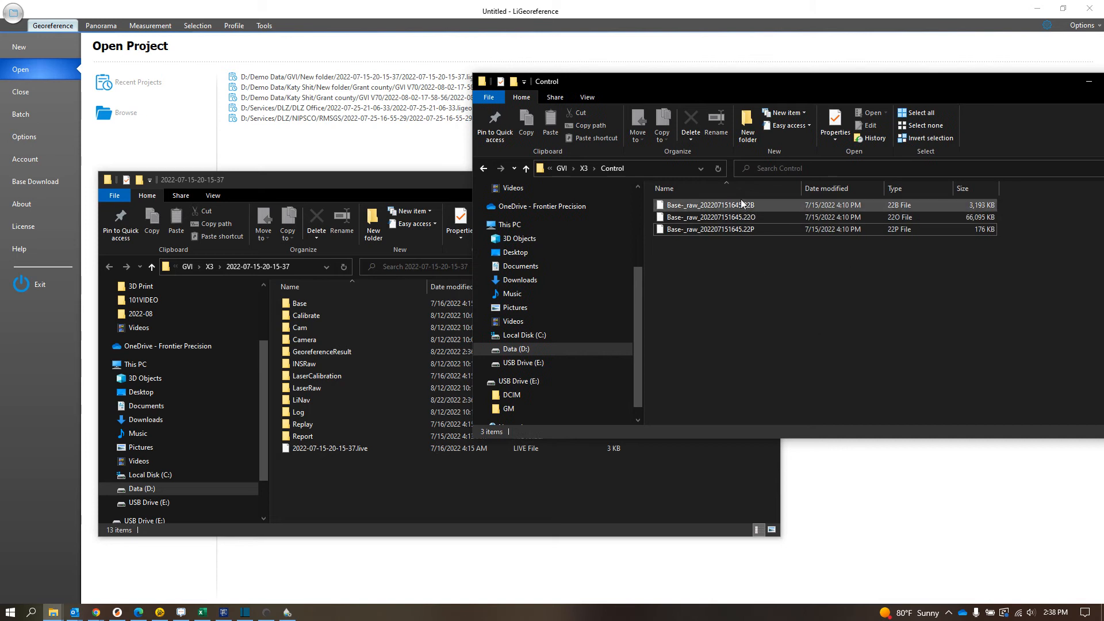
pyautogui.moveTo(413, 179); pyautogui.dragTo(339, 97)
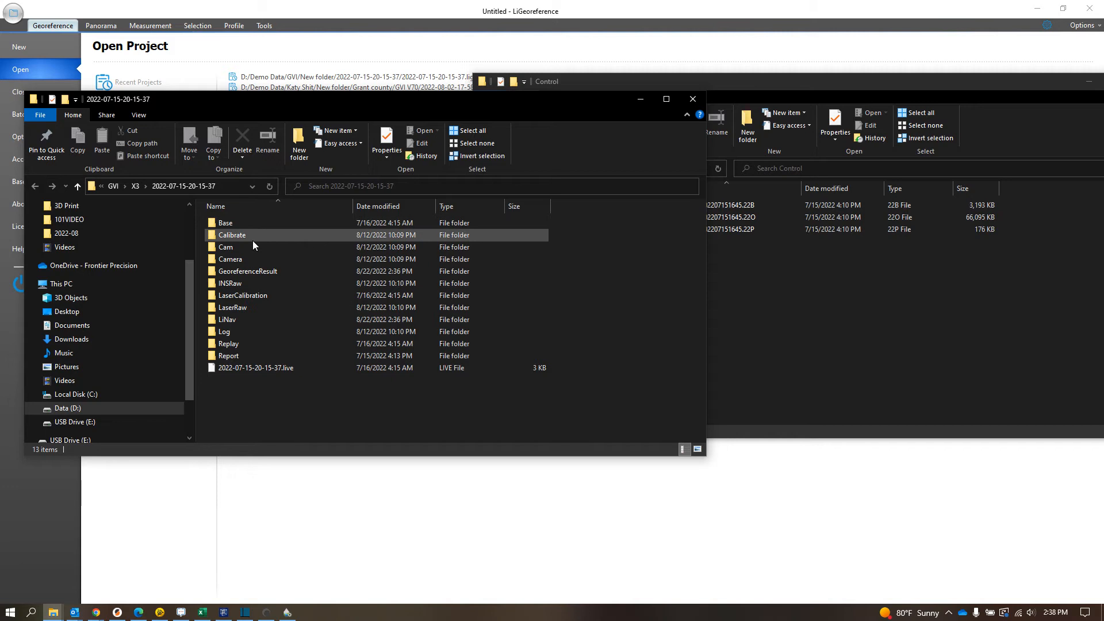
pyautogui.click(298, 409)
pyautogui.click(809, 375)
pyautogui.moveTo(784, 294); pyautogui.dragTo(705, 201)
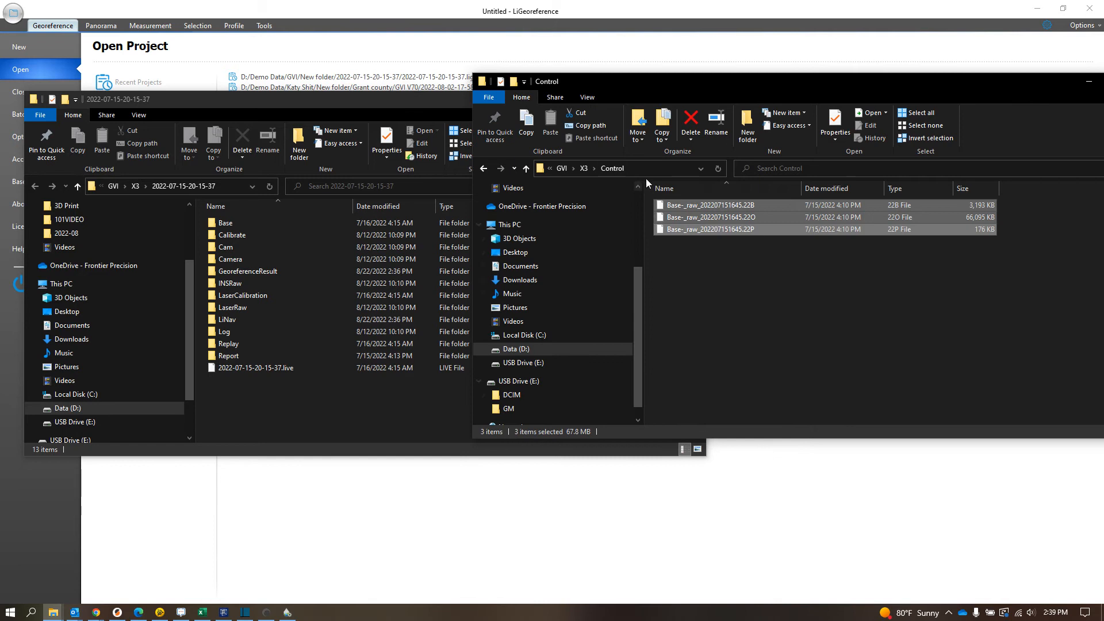
pyautogui.rightClick(728, 224)
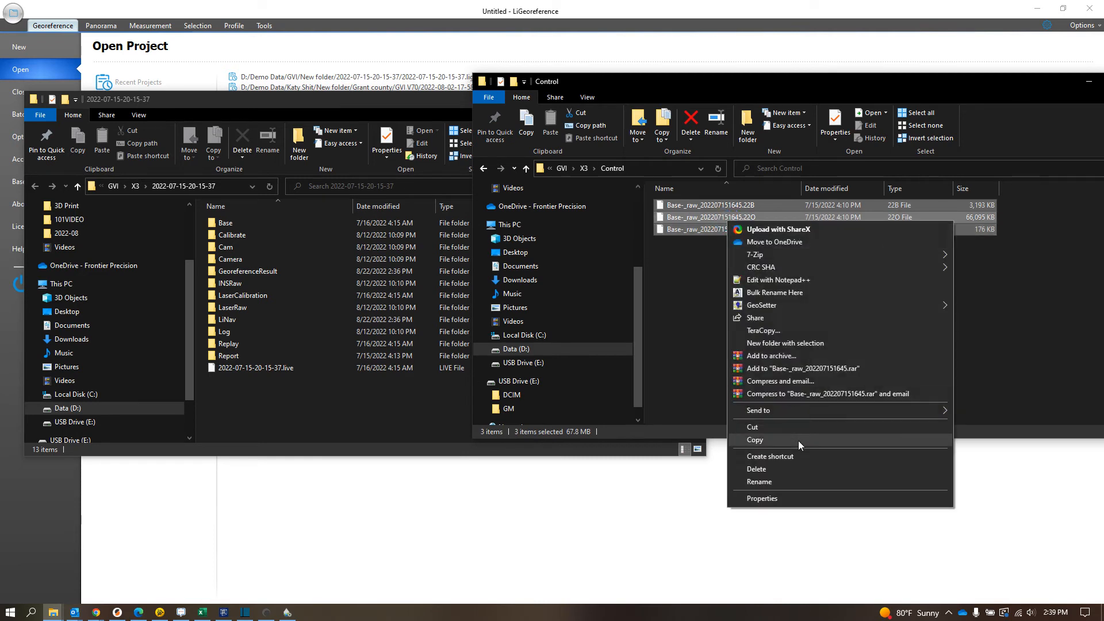
pyautogui.click(768, 427)
pyautogui.click(251, 219)
pyautogui.doubleClick(251, 219)
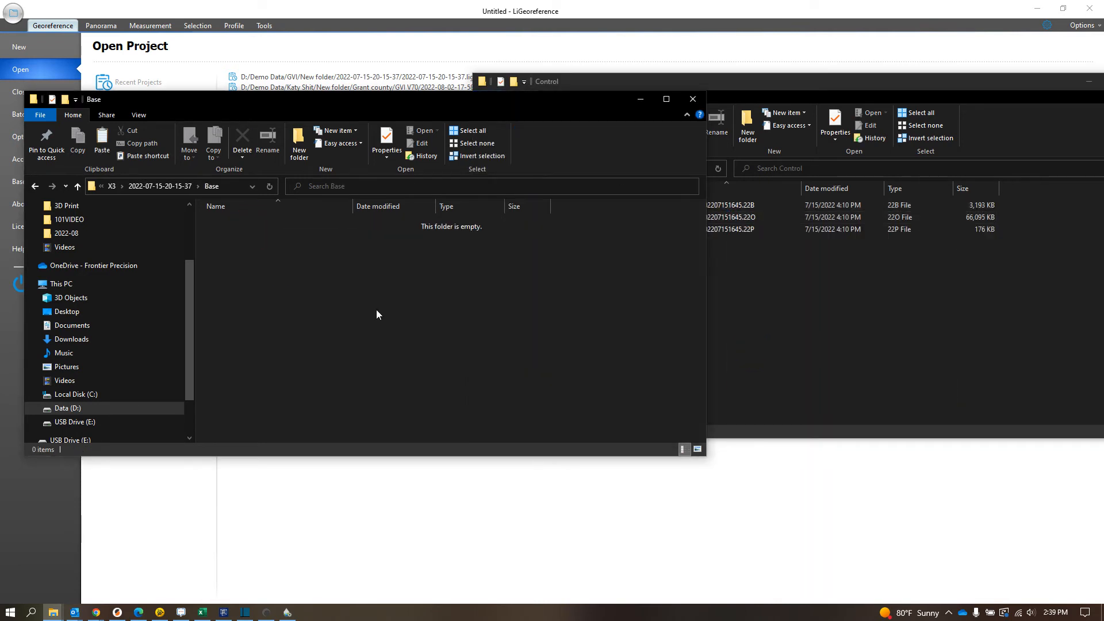
pyautogui.hotkey('ctrl', 'v')
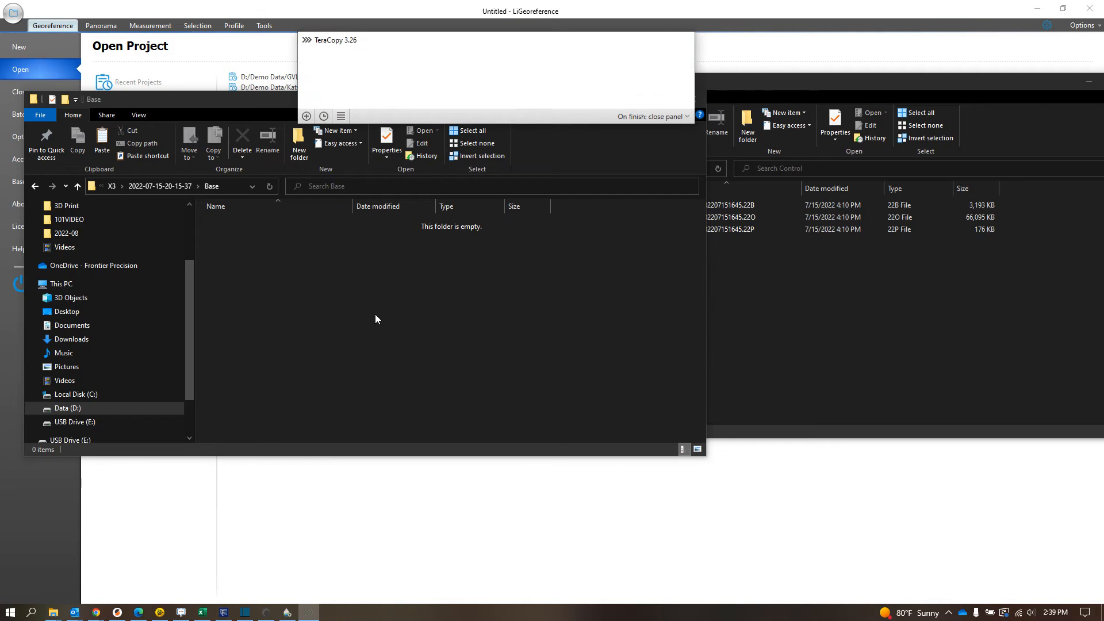
pyautogui.hotkey('alt', 'Left')
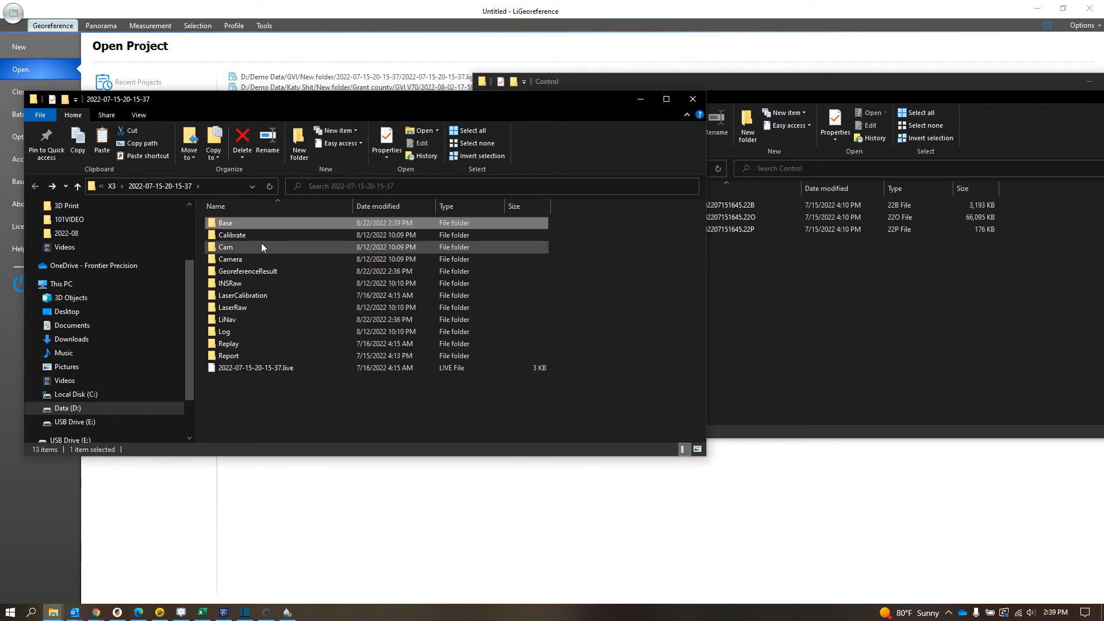
# Step: Examine the captured photos in the project's Cam/Images/Cam1 folder and go back to the X3 folder in the other window
pyautogui.click(252, 246)
pyautogui.doubleClick(252, 247)
pyautogui.doubleClick(231, 223)
pyautogui.doubleClick(230, 223)
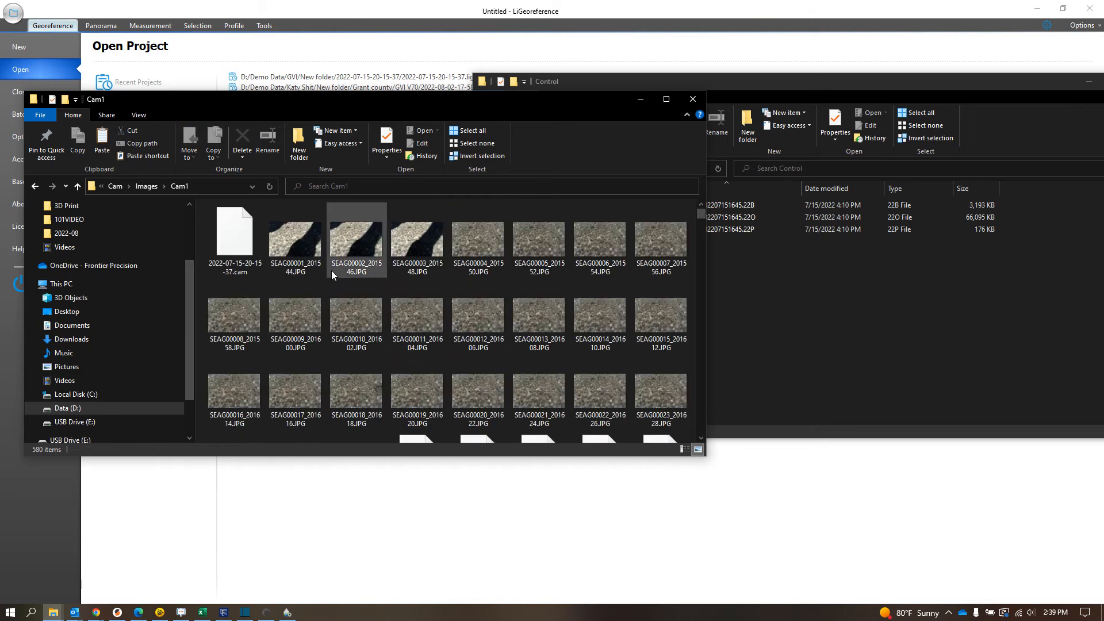
pyautogui.click(942, 355)
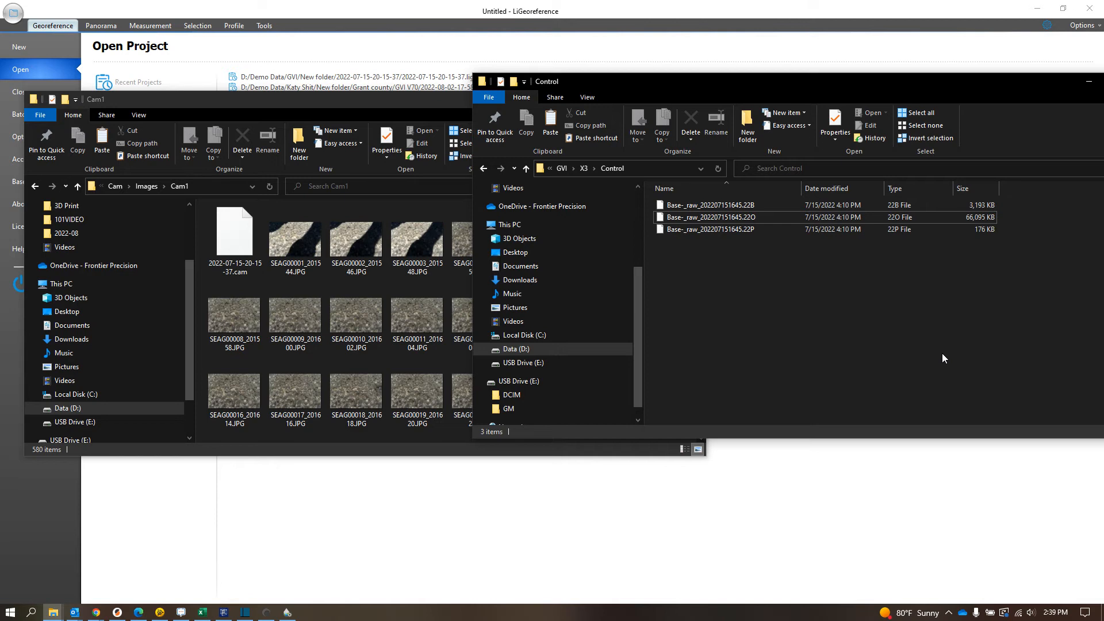
pyautogui.click(942, 353)
pyautogui.hotkey('alt', 'Left')
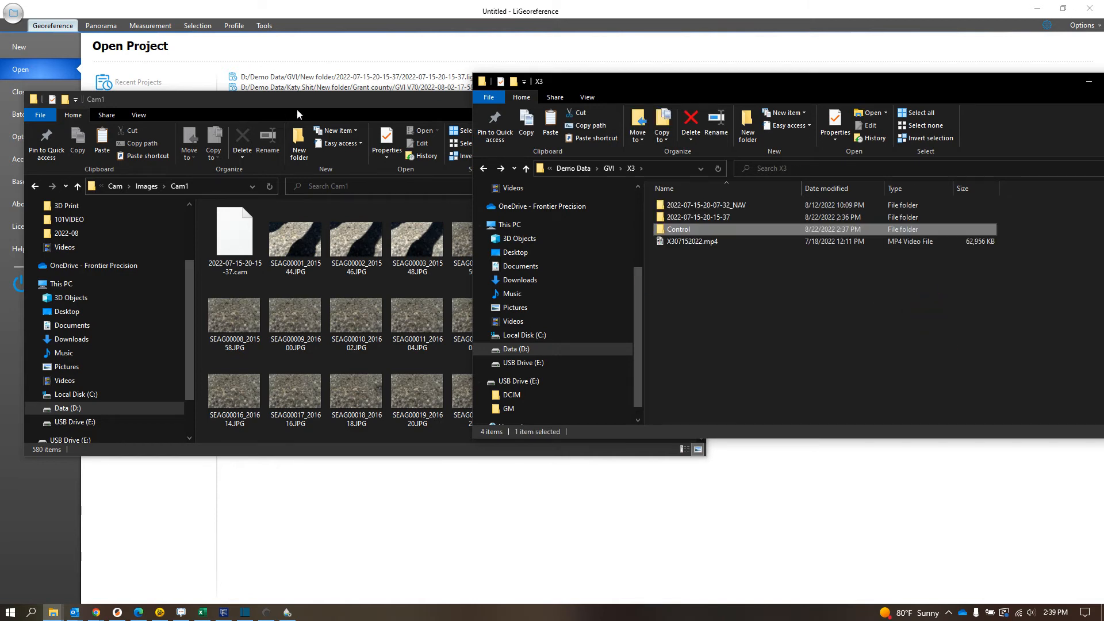
pyautogui.click(298, 110)
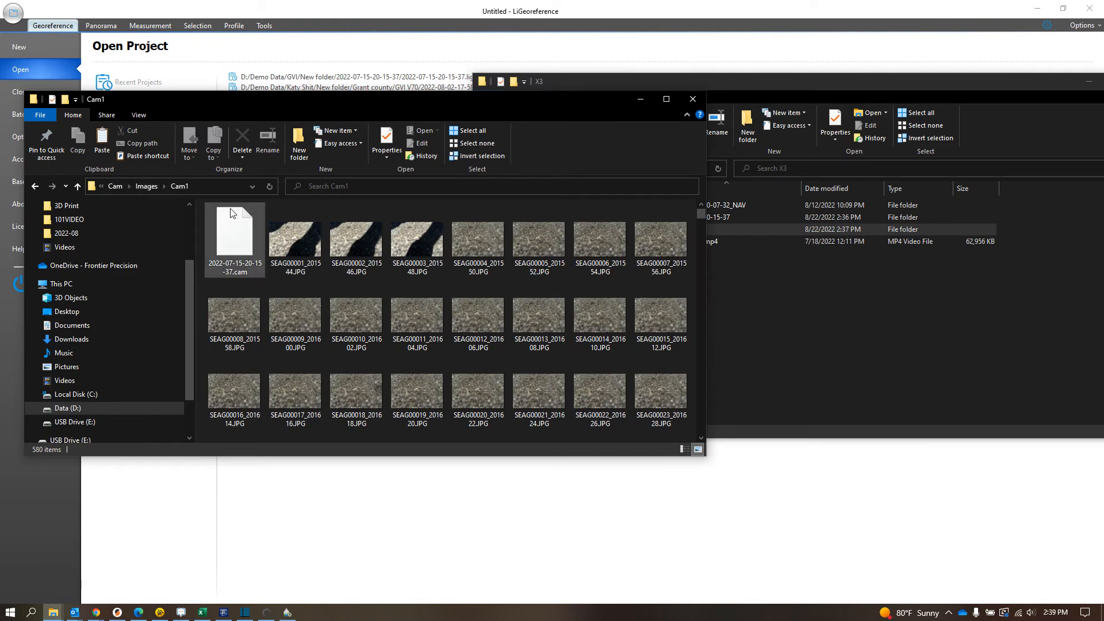
pyautogui.scroll(-6, 495, 319)
pyautogui.scroll(6, 483, 345)
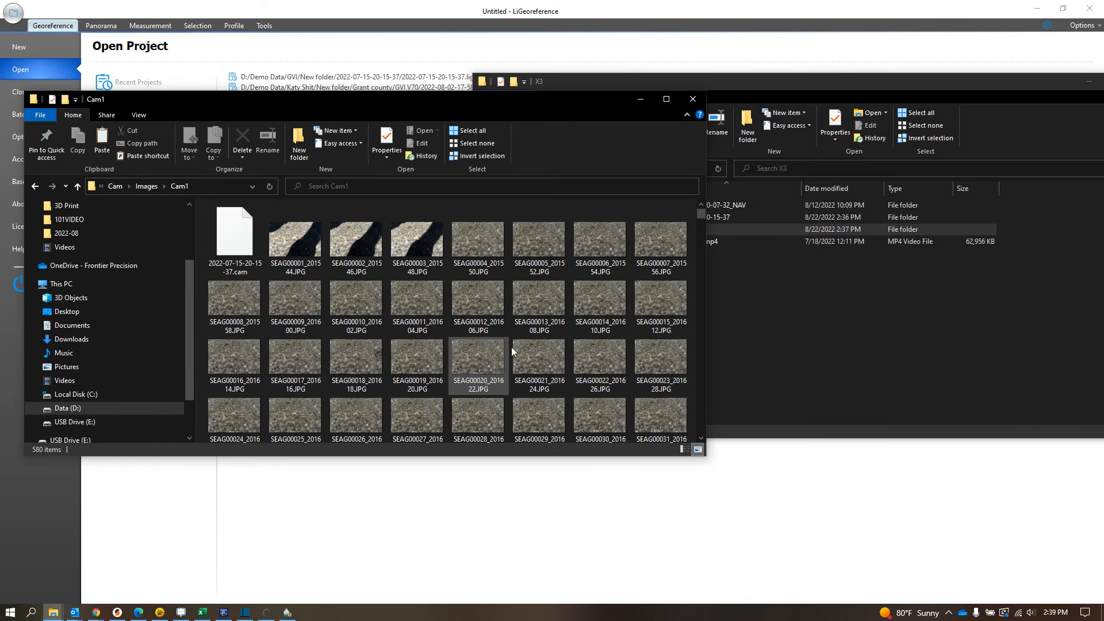
pyautogui.hotkey('alt', 'Left')
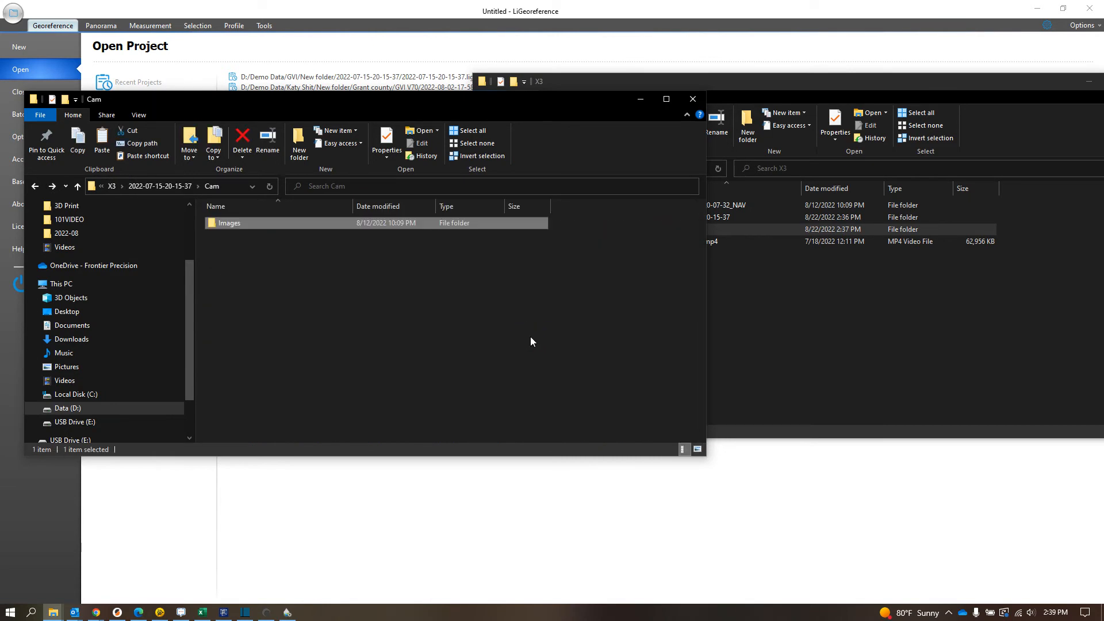
pyautogui.click(531, 339)
pyautogui.hotkey('alt', 'Left')
pyautogui.click(385, 401)
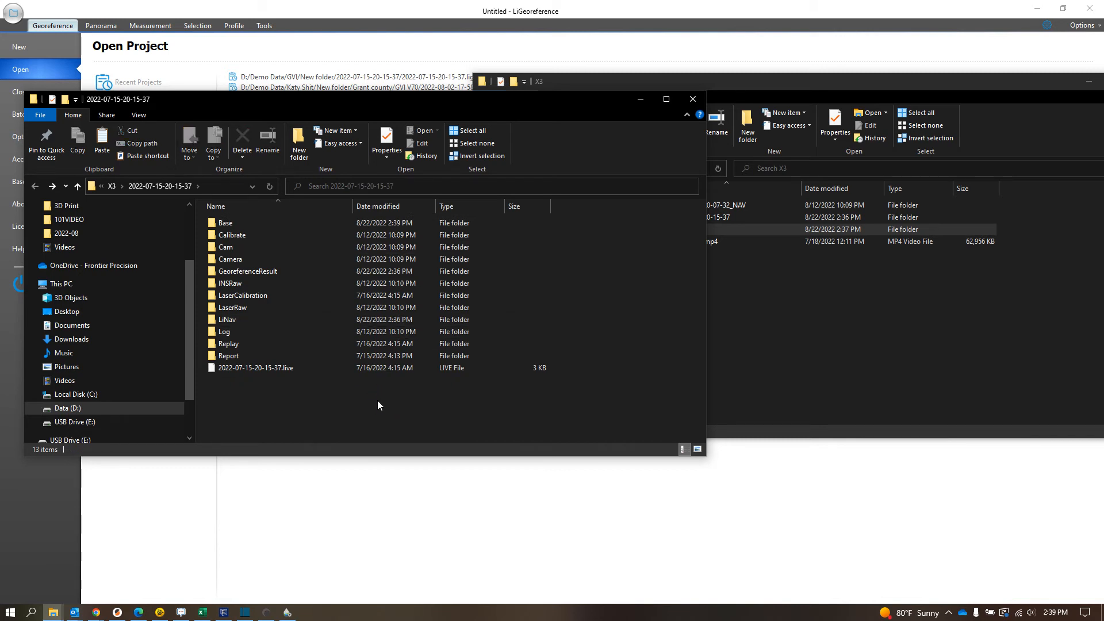
pyautogui.click(808, 356)
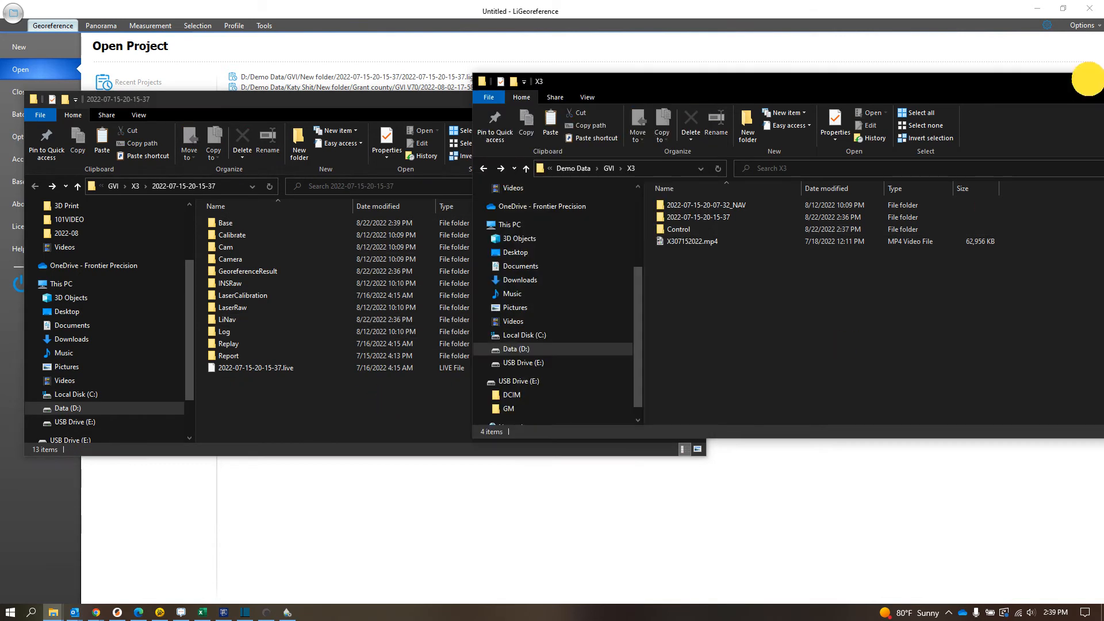
pyautogui.click(1088, 79)
pyautogui.click(676, 46)
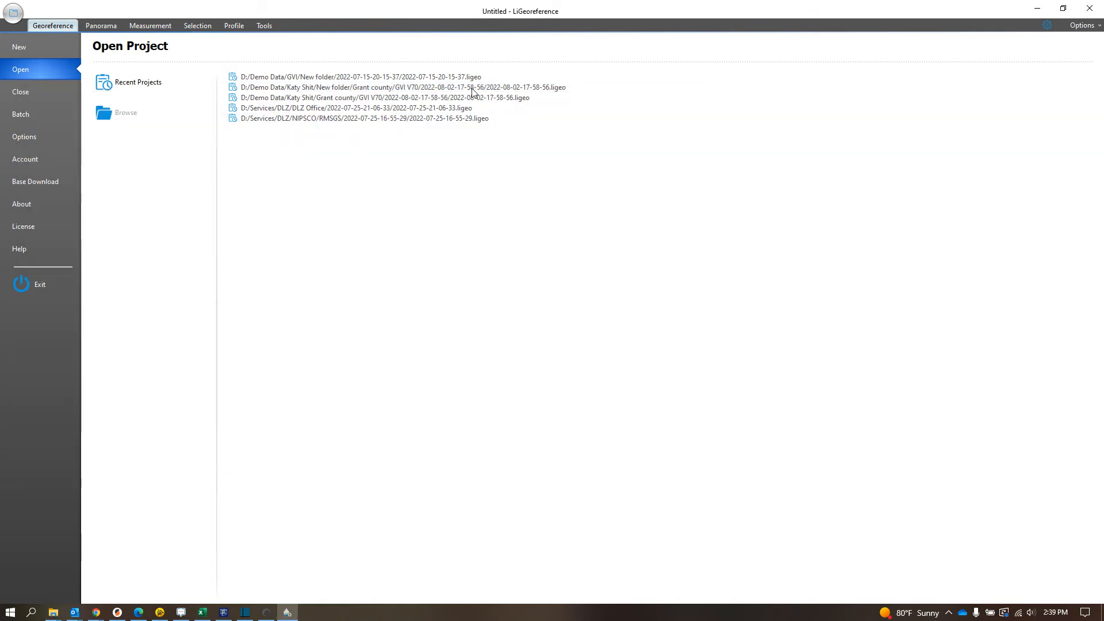
pyautogui.click(113, 115)
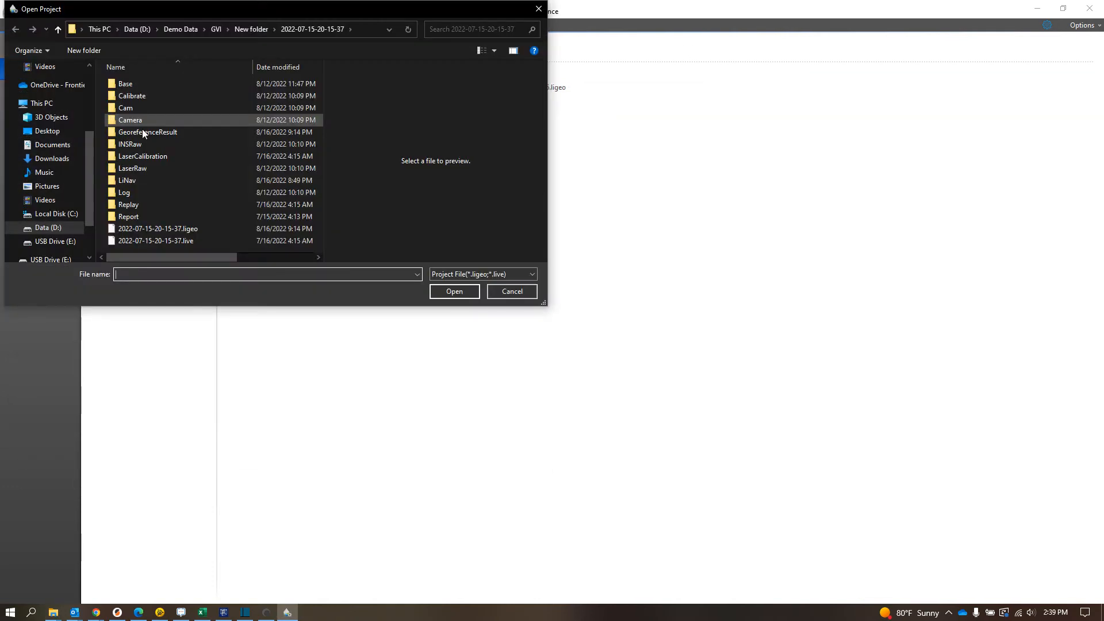
pyautogui.click(188, 31)
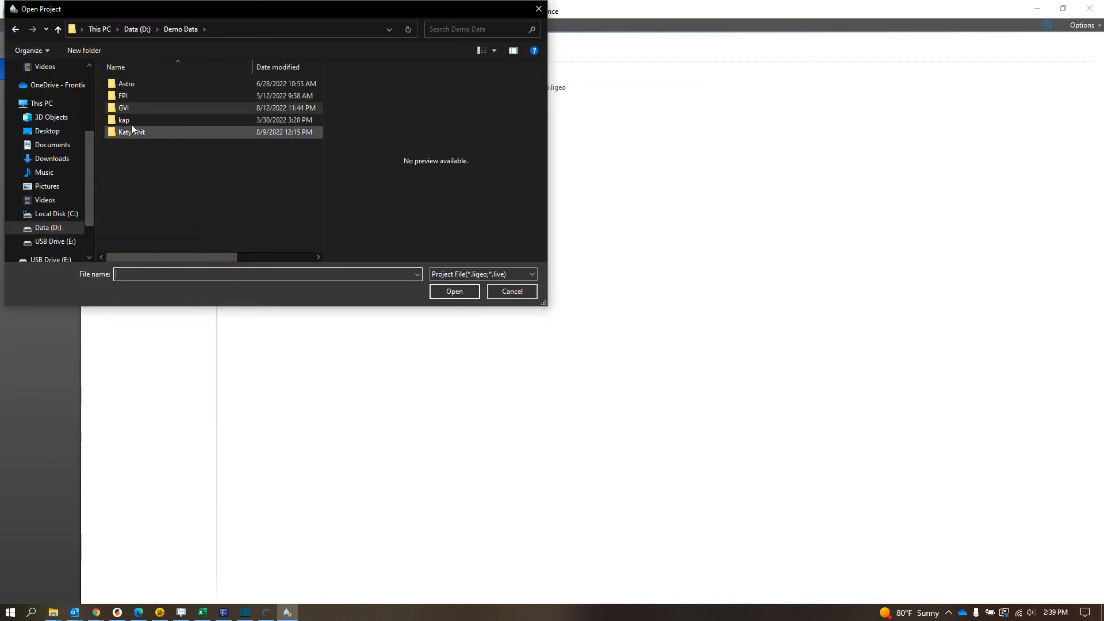
pyautogui.doubleClick(132, 108)
pyautogui.doubleClick(126, 96)
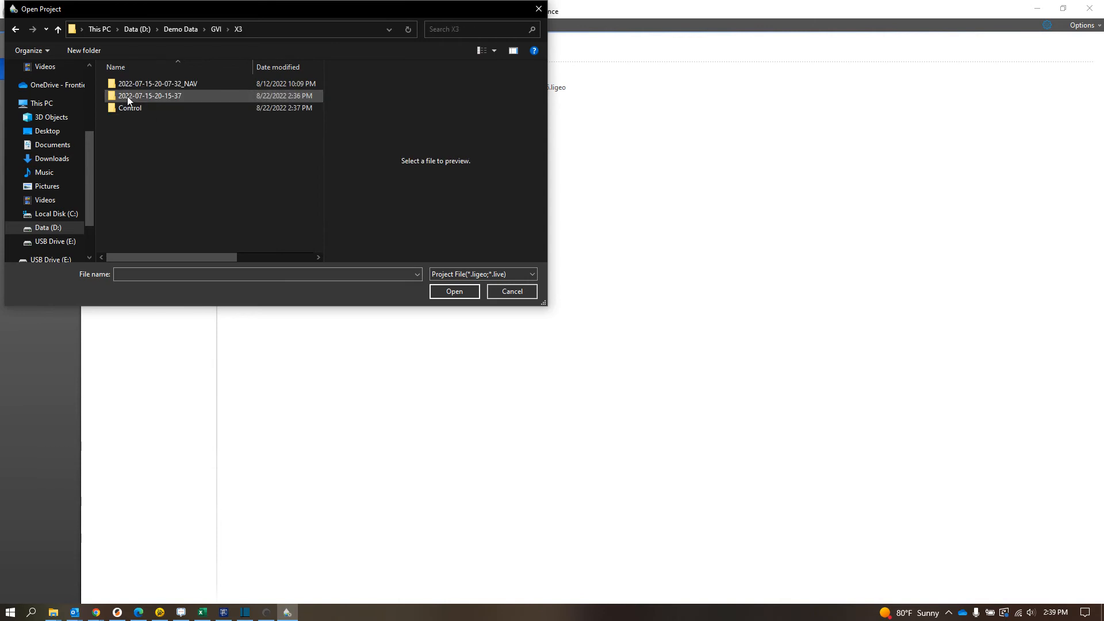
pyautogui.click(143, 97)
pyautogui.doubleClick(144, 96)
pyautogui.doubleClick(156, 228)
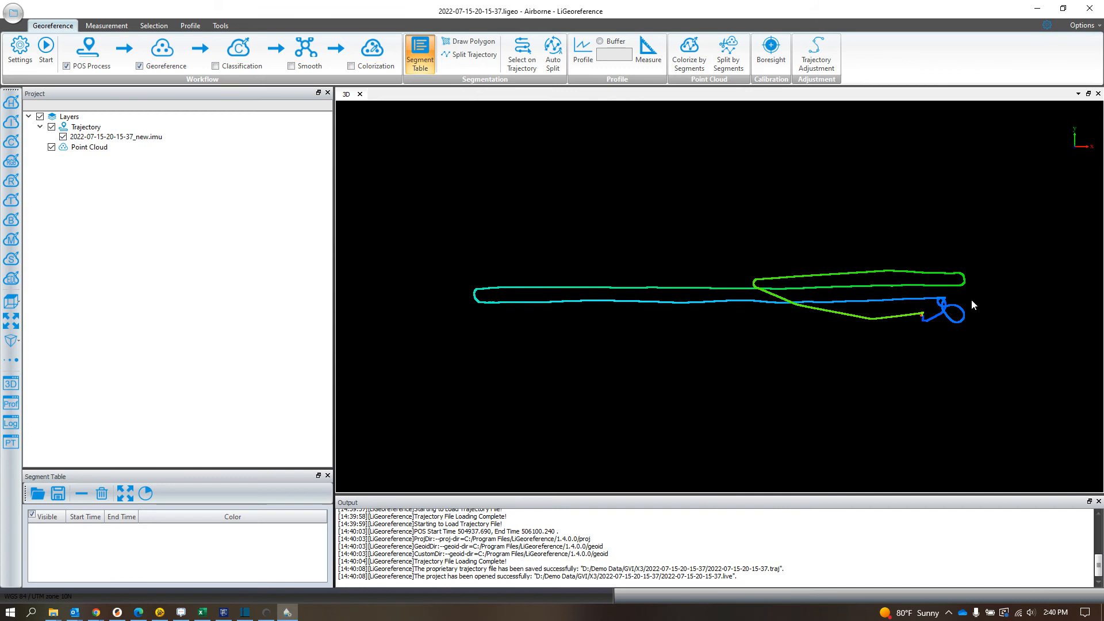
# Step: Create a segment on the trajectory along the short uppermost flight line, between its two turns, with Select on Trajectory
pyautogui.moveTo(757, 393)
pyautogui.mouseDown()
pyautogui.moveTo(782, 347)
pyautogui.moveTo(807, 226)
pyautogui.moveTo(768, 379)
pyautogui.mouseUp()
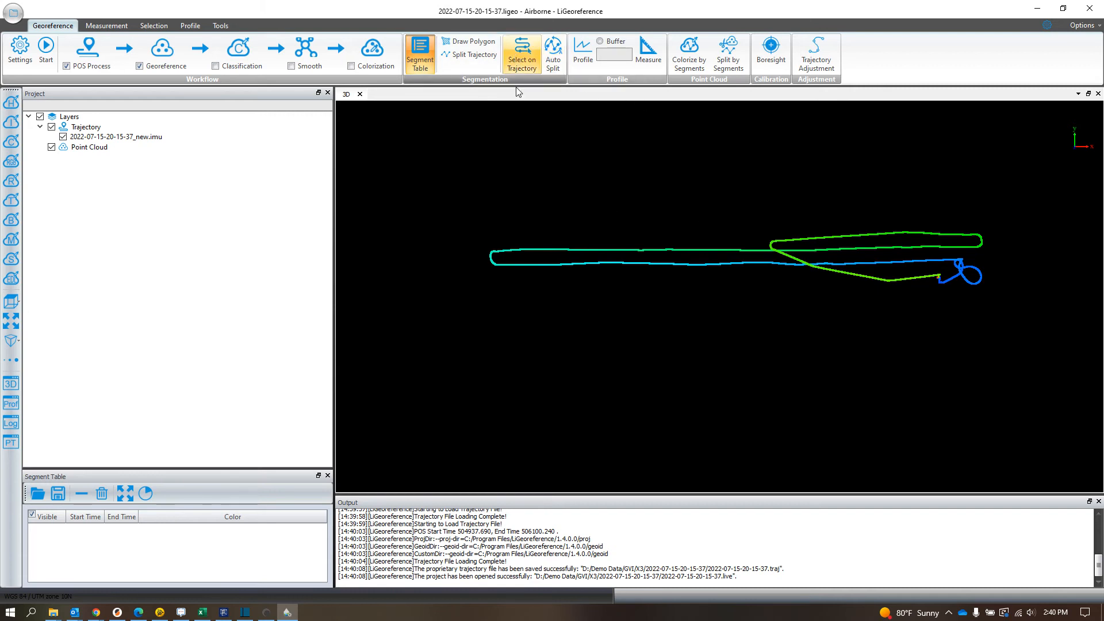
pyautogui.click(522, 54)
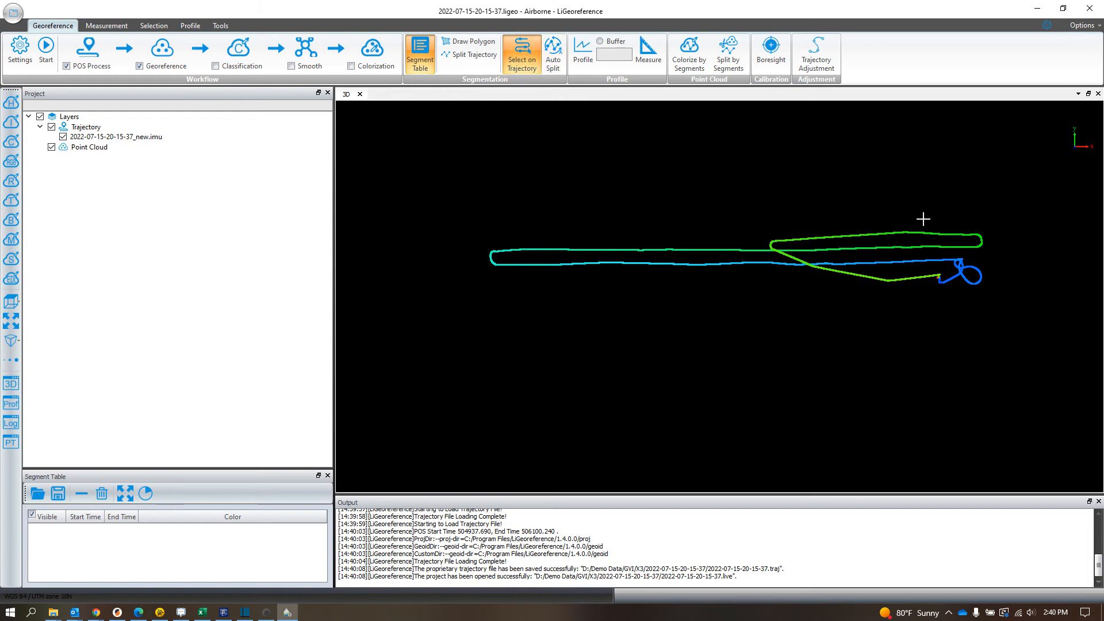
pyautogui.click(975, 234)
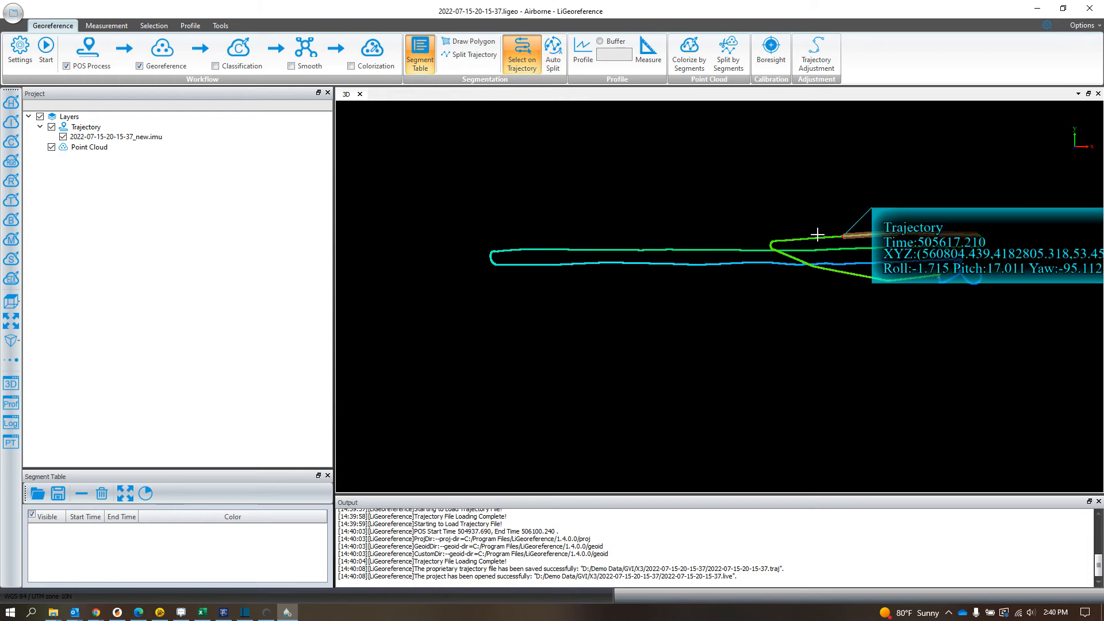
pyautogui.click(777, 240)
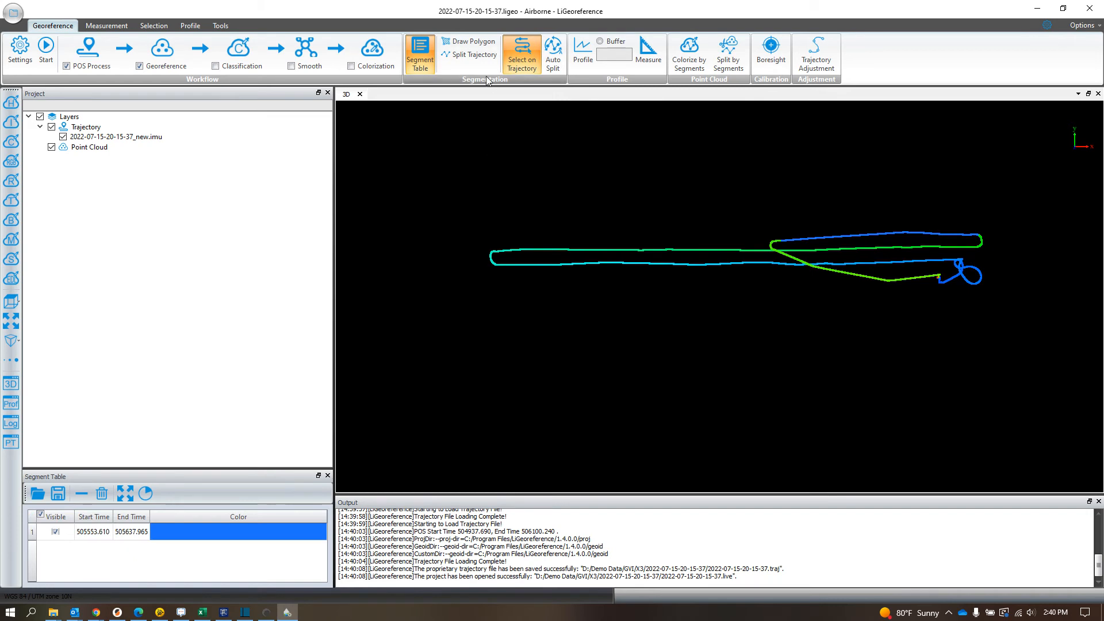
# Step: Draw a polygon around the two long lower flight lines, leaving out their end turns and the loop, and split the trajectory by it
pyautogui.click(470, 43)
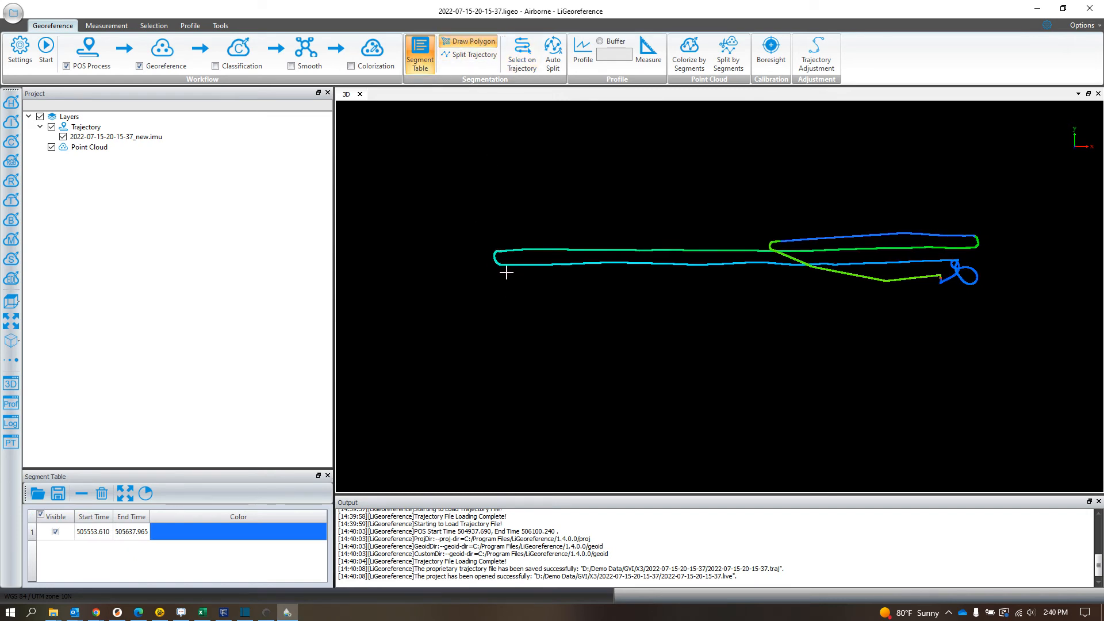
pyautogui.click(501, 244)
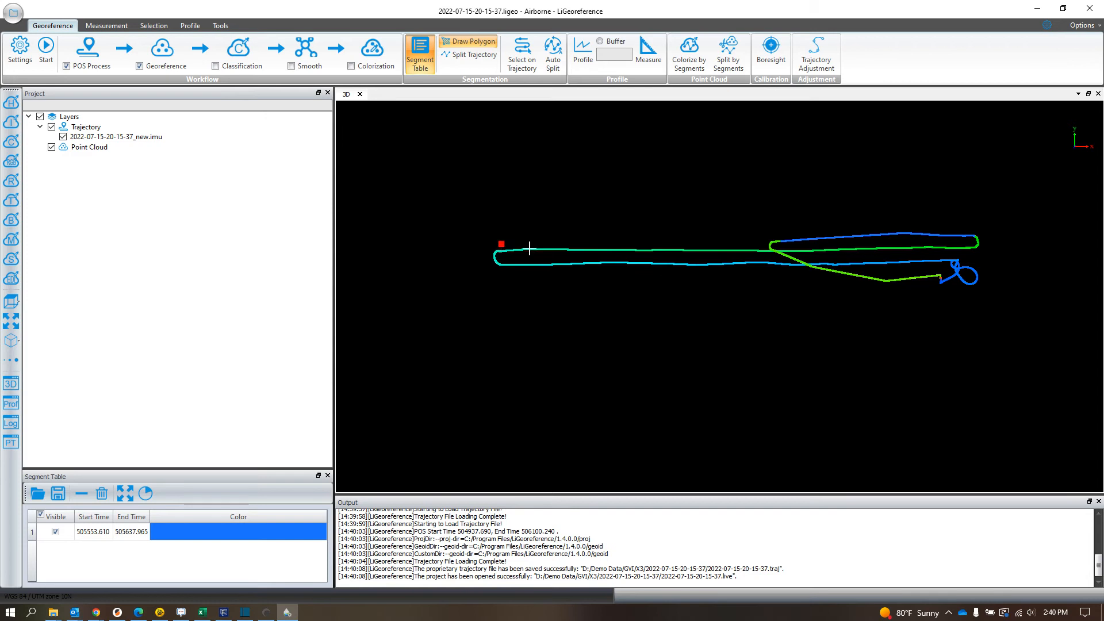
pyautogui.click(506, 276)
pyautogui.click(891, 274)
pyautogui.click(896, 294)
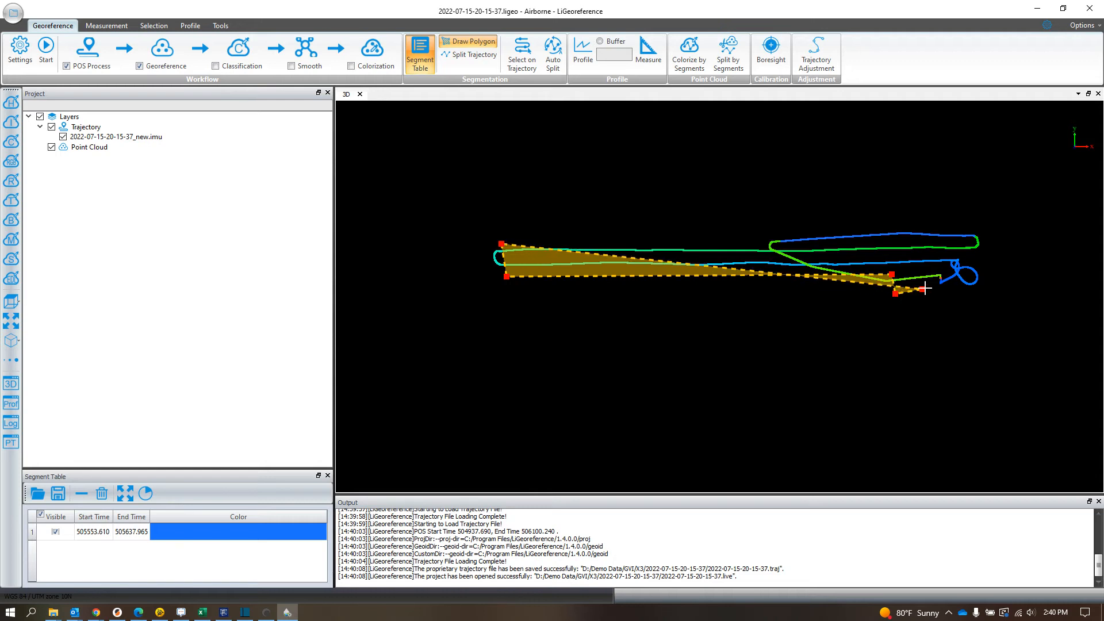
pyautogui.click(938, 287)
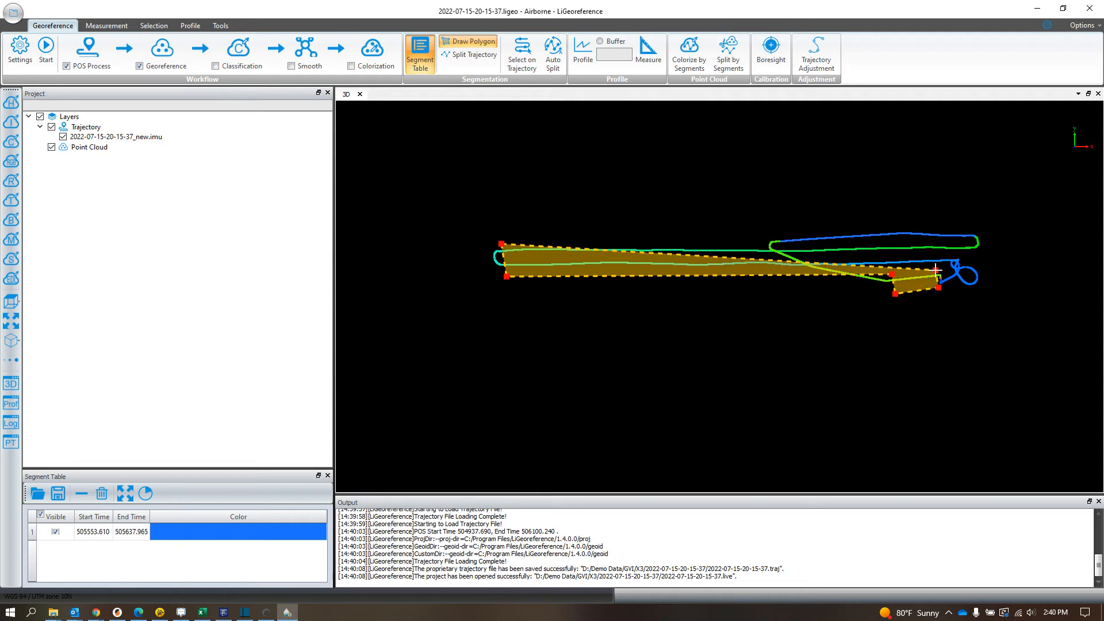
pyautogui.click(948, 268)
pyautogui.click(952, 257)
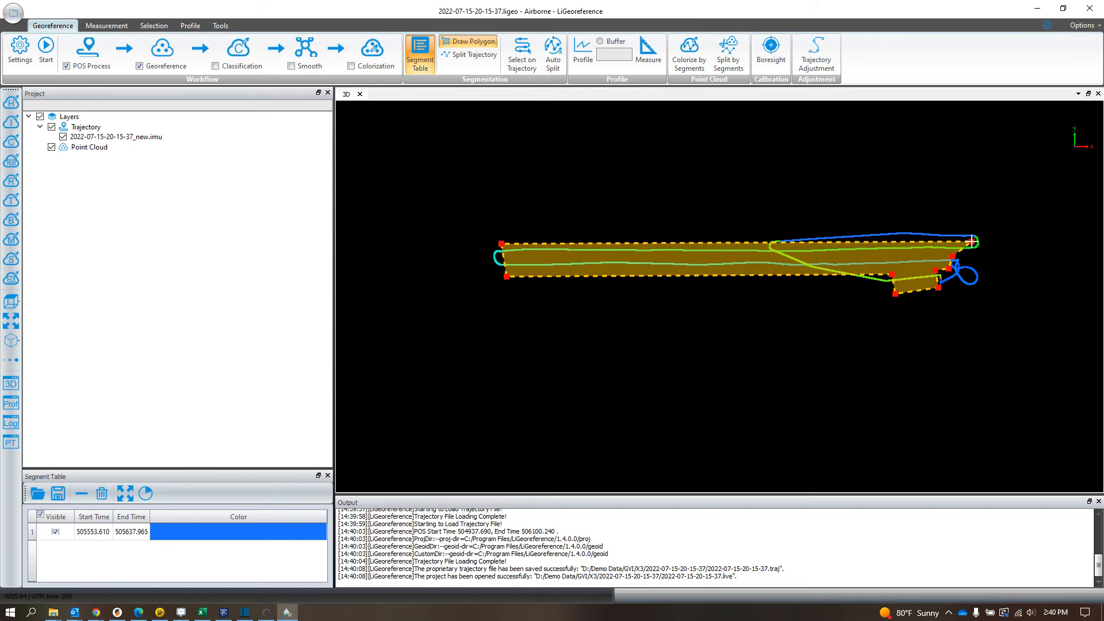
pyautogui.click(666, 245)
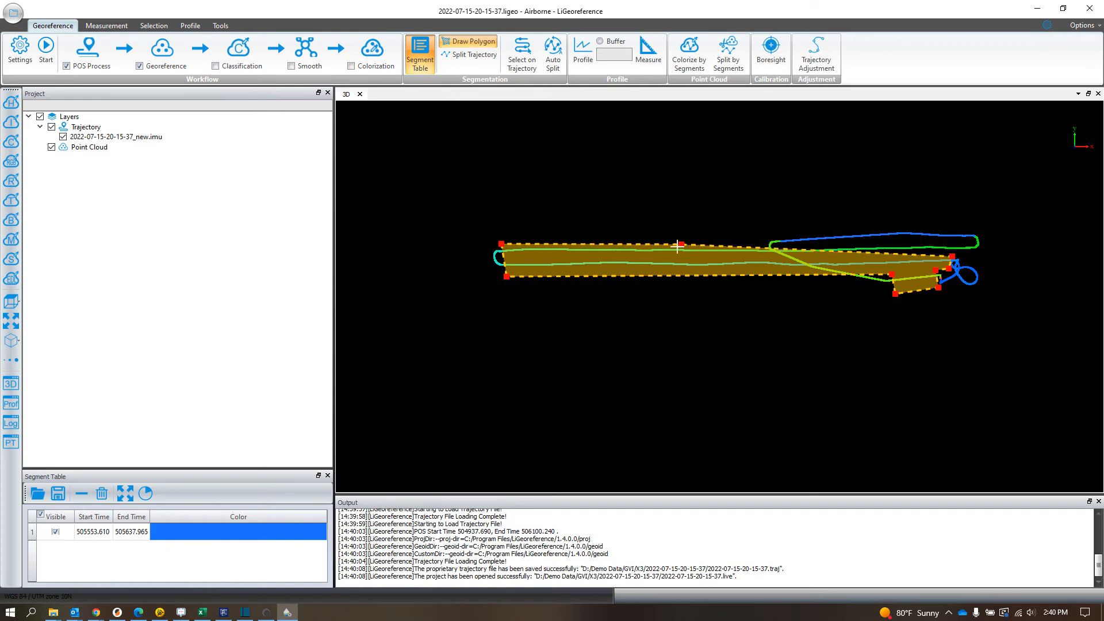
pyautogui.click(971, 252)
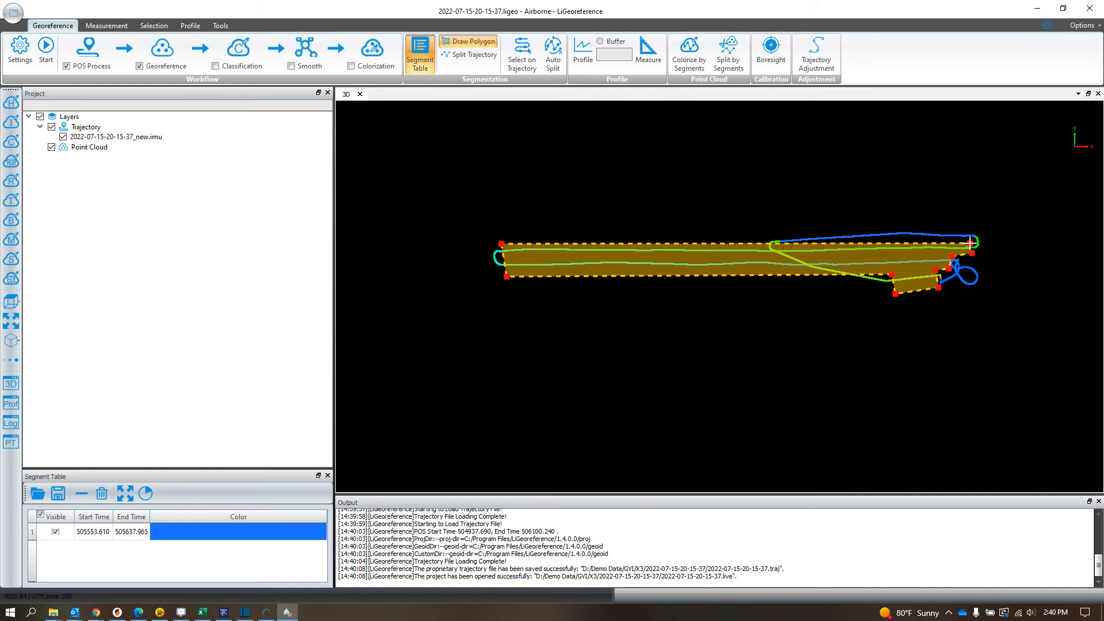
pyautogui.click(971, 243)
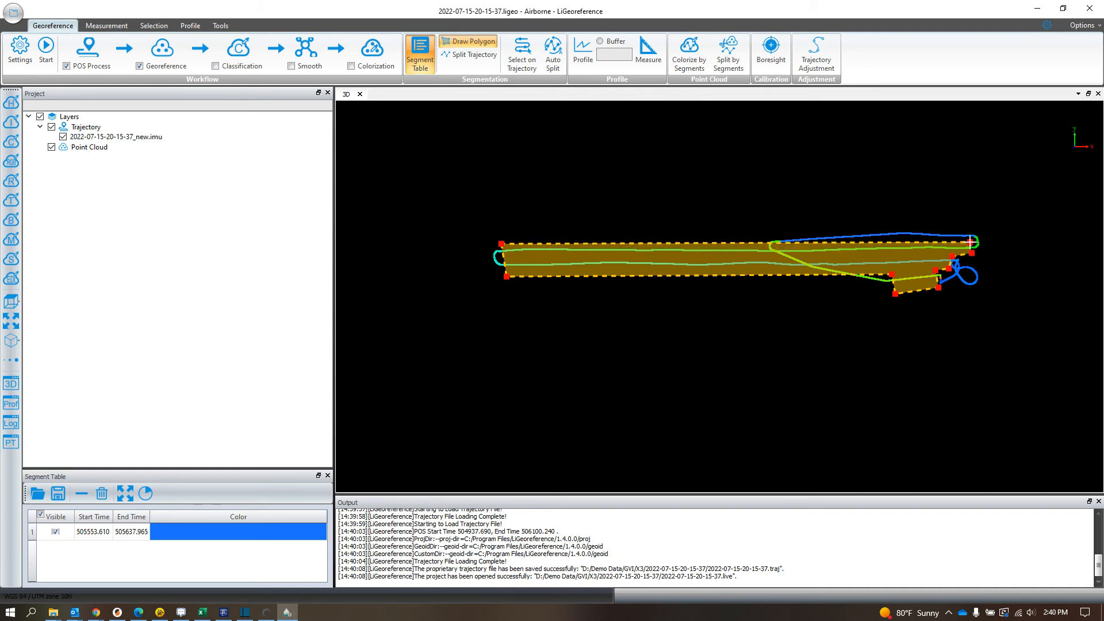
pyautogui.click(456, 55)
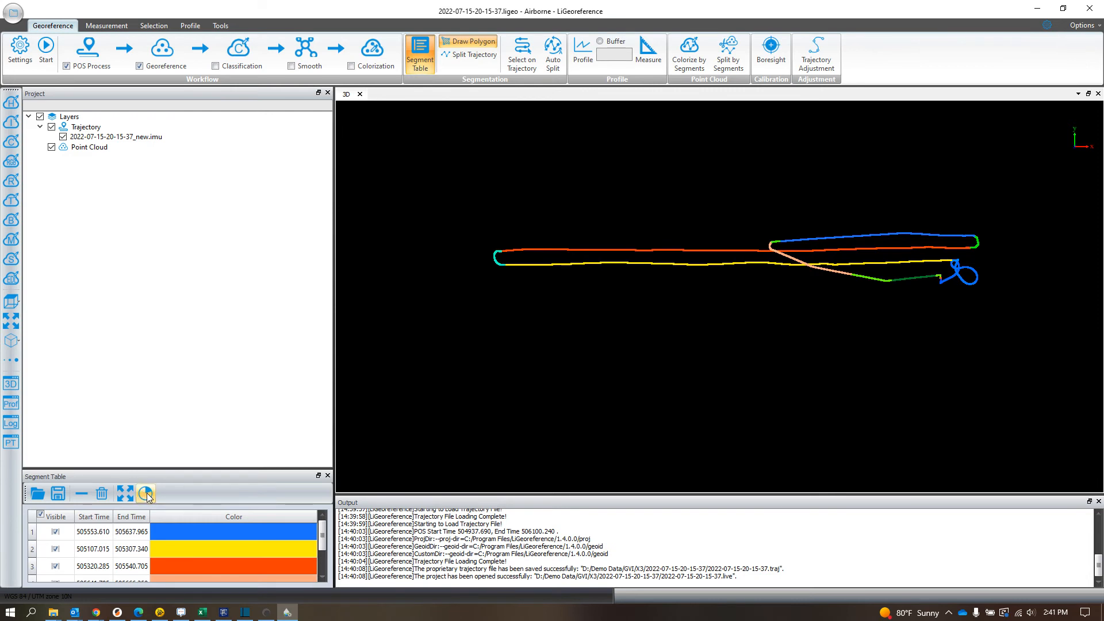
# Step: Show only the segmented parts of the trajectory and delete the segments starting at 505641.785 and 505675.200 from the segment table
pyautogui.click(146, 494)
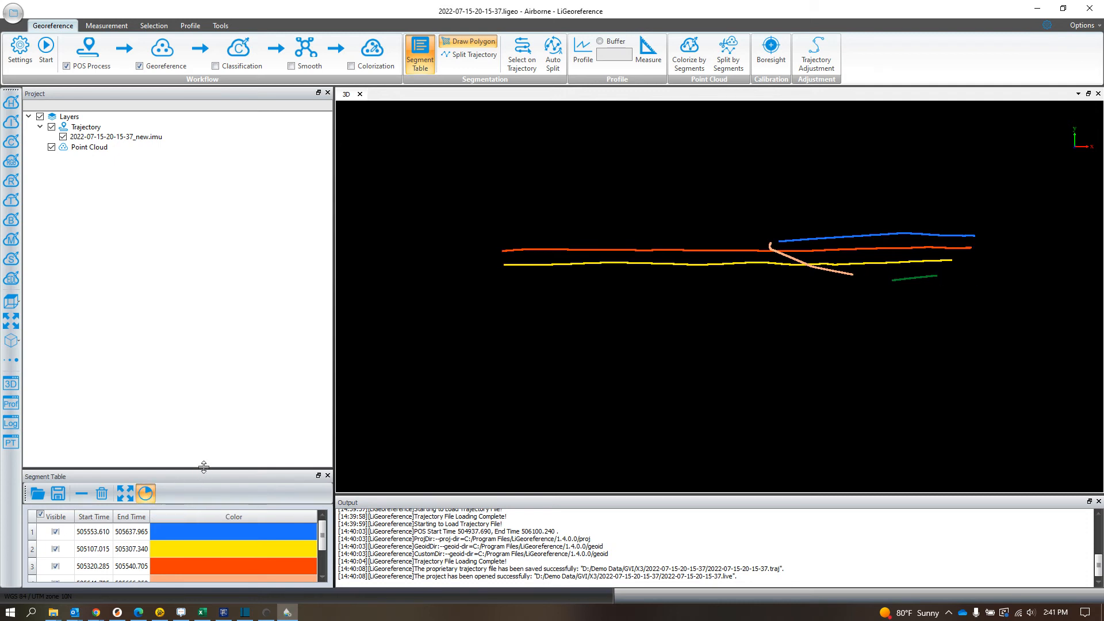
pyautogui.moveTo(206, 468); pyautogui.dragTo(203, 275)
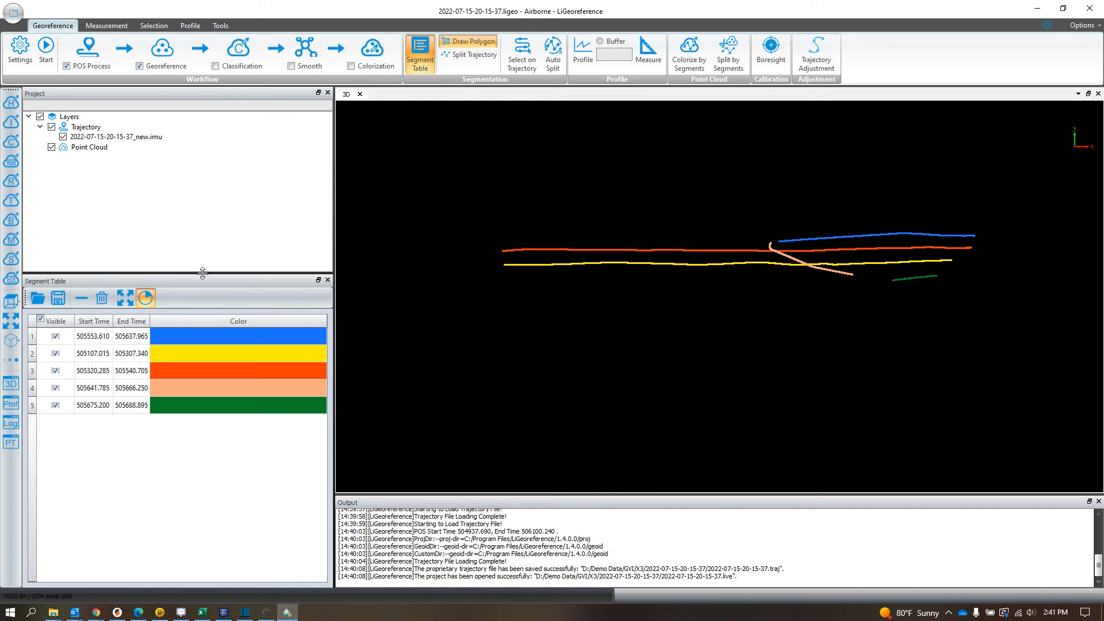
pyautogui.click(56, 389)
pyautogui.click(56, 389)
pyautogui.click(55, 406)
pyautogui.click(199, 391)
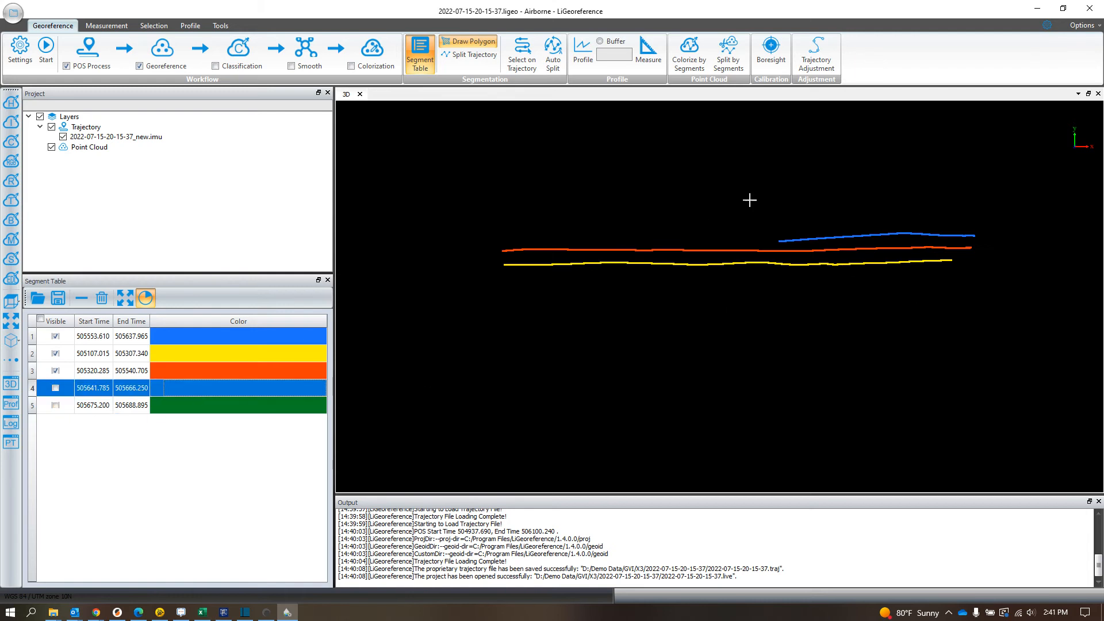
pyautogui.keyDown('shift'); pyautogui.click(121, 408); pyautogui.keyUp('shift')
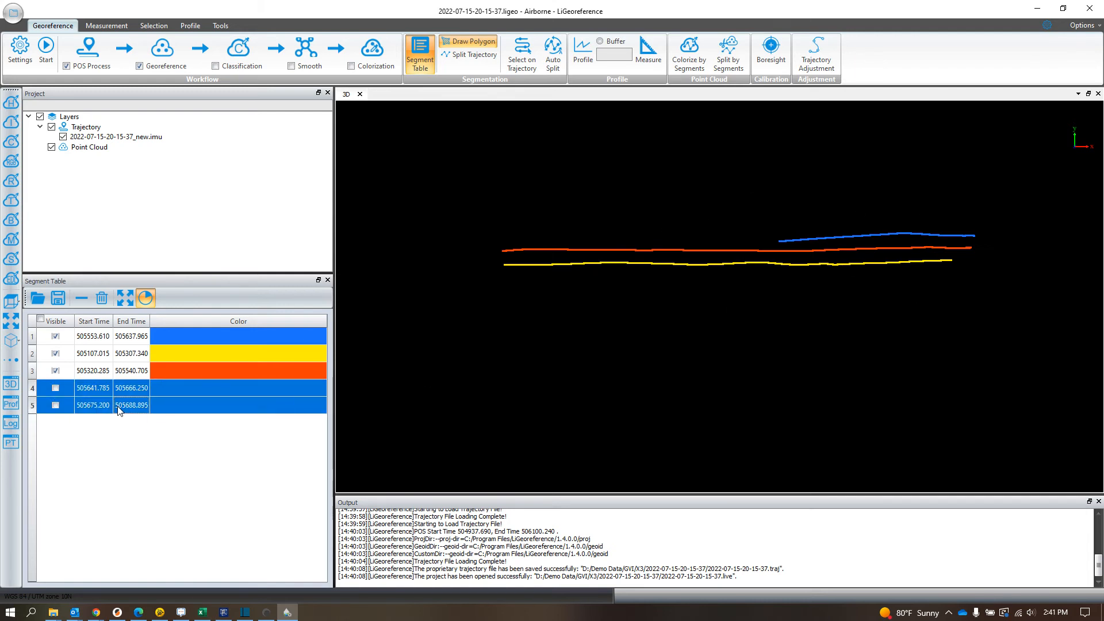
pyautogui.click(84, 298)
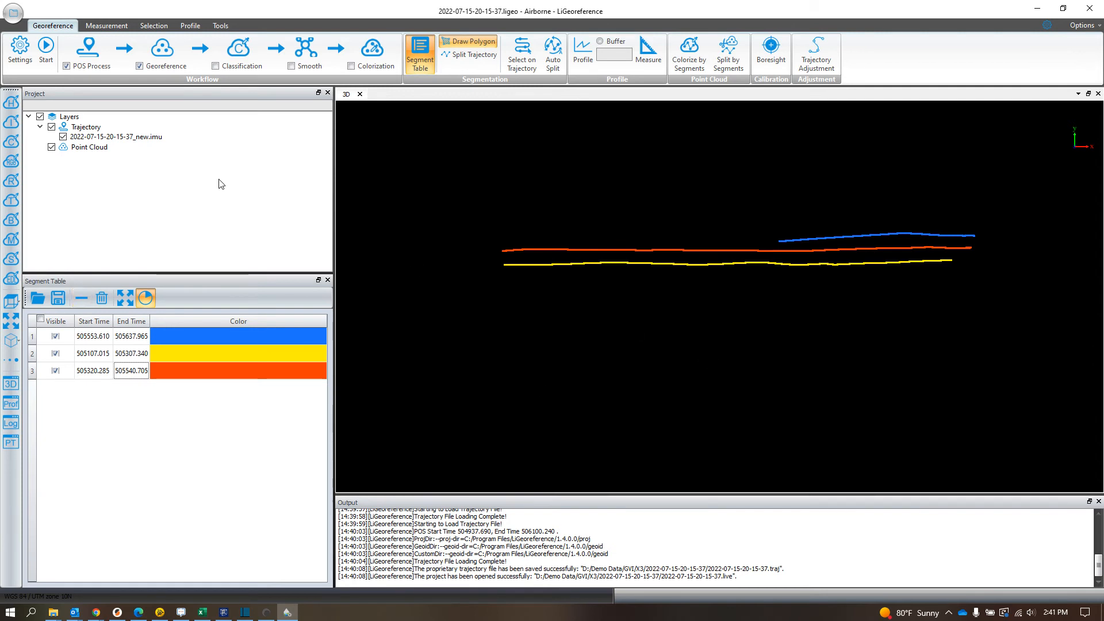
# Step: In the project's POS Process settings, set the base station data to RINEX with Base-_raw_202207151645.22O from the Base folder as the OBS file
pyautogui.click(19, 48)
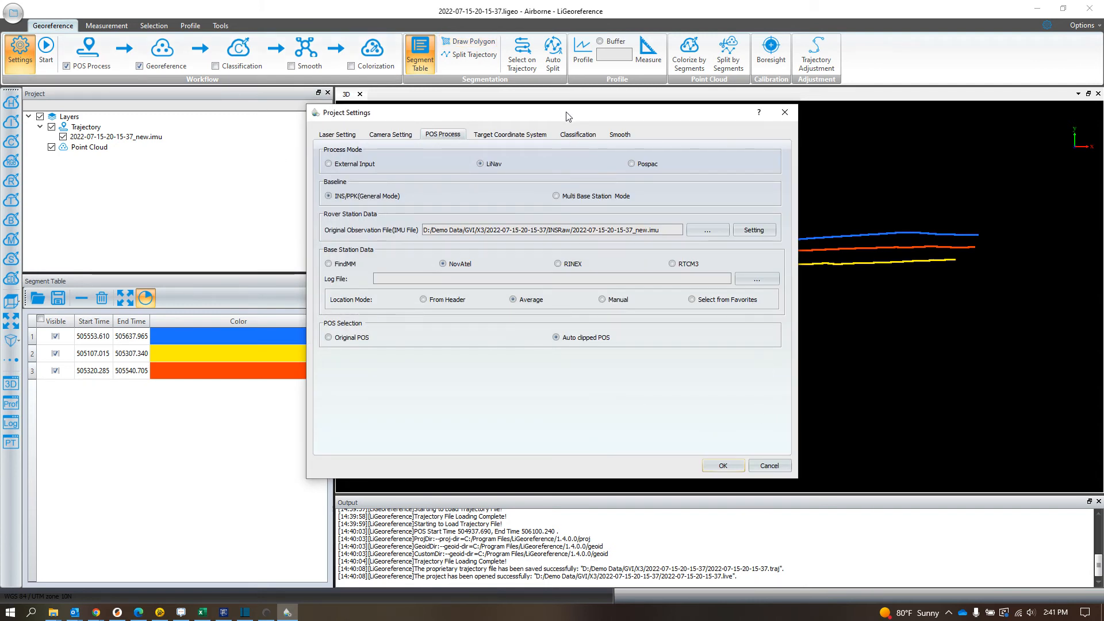
pyautogui.moveTo(569, 116); pyautogui.dragTo(575, 100)
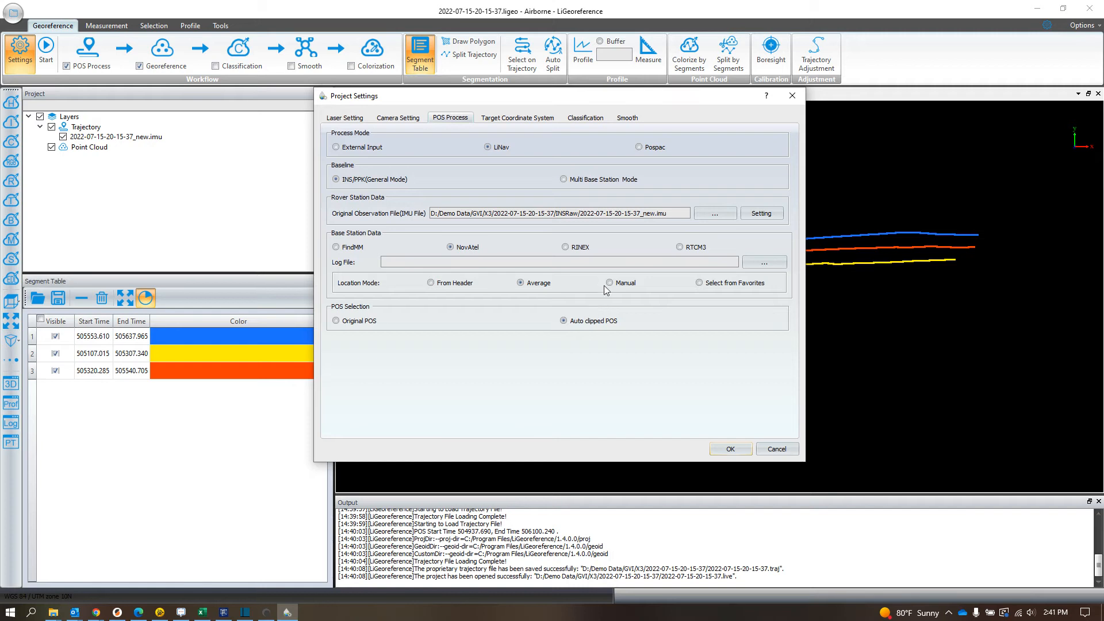
pyautogui.click(565, 248)
pyautogui.click(770, 263)
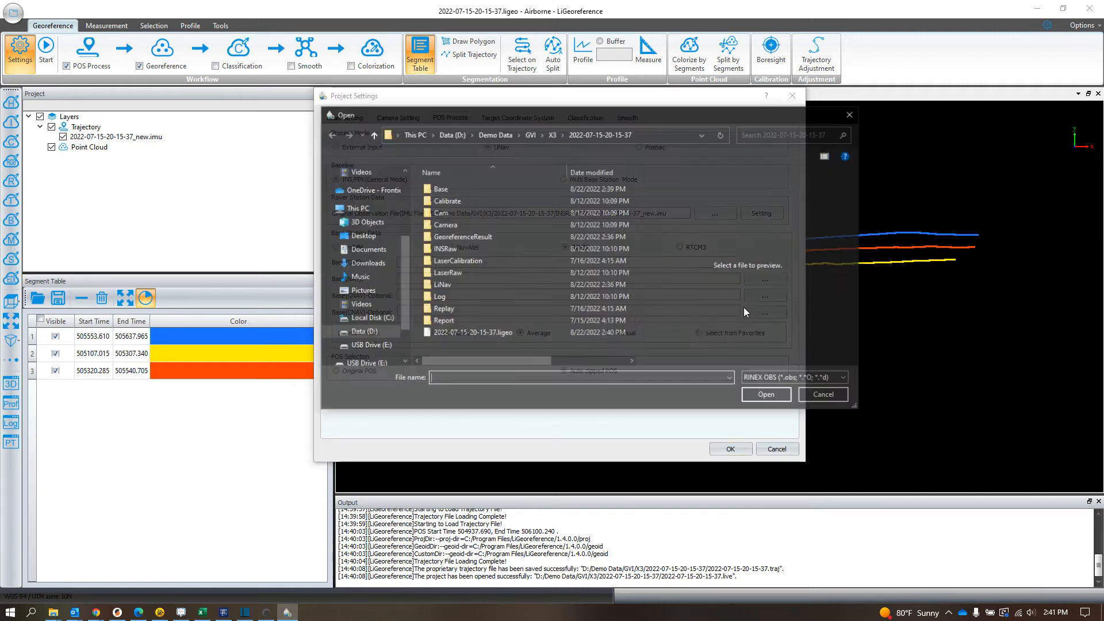
pyautogui.click(552, 134)
pyautogui.click(535, 135)
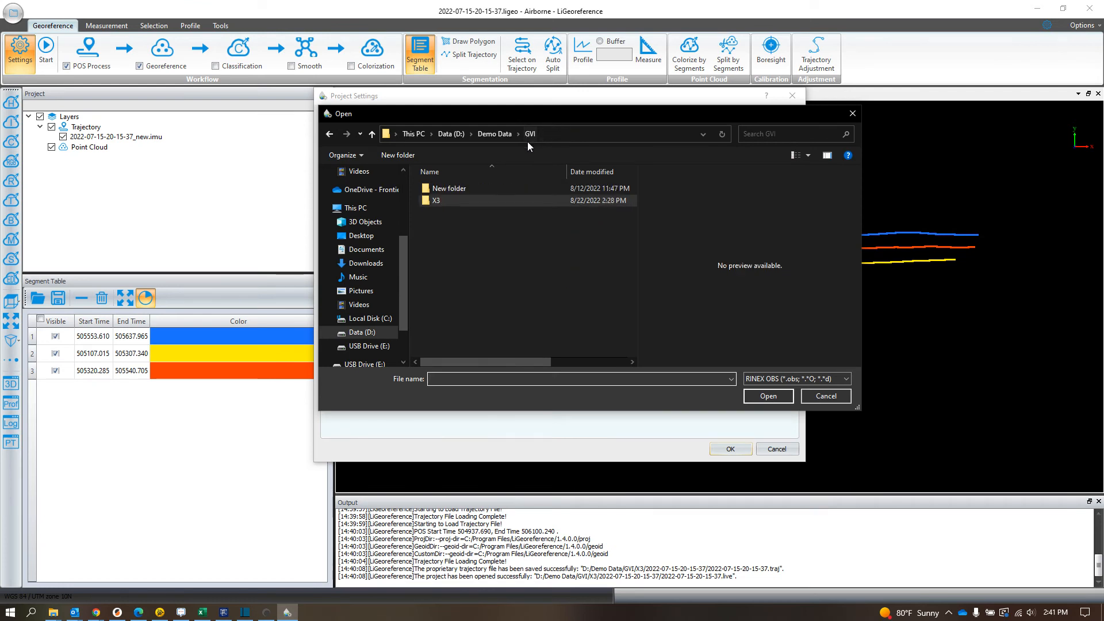
pyautogui.doubleClick(464, 201)
pyautogui.doubleClick(459, 191)
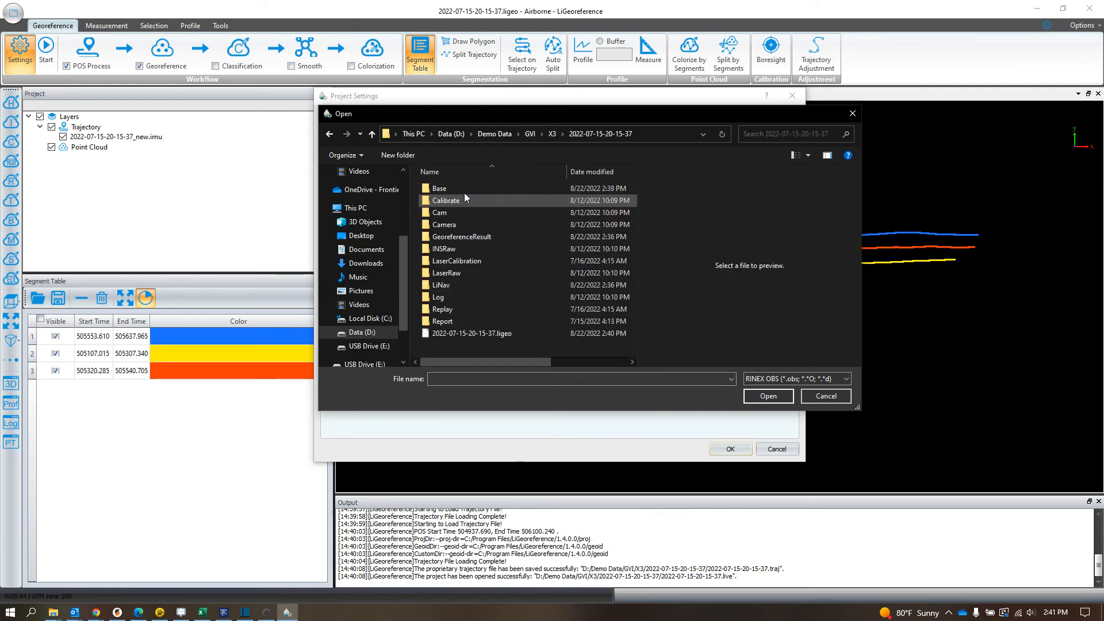
pyautogui.doubleClick(451, 189)
pyautogui.doubleClick(496, 191)
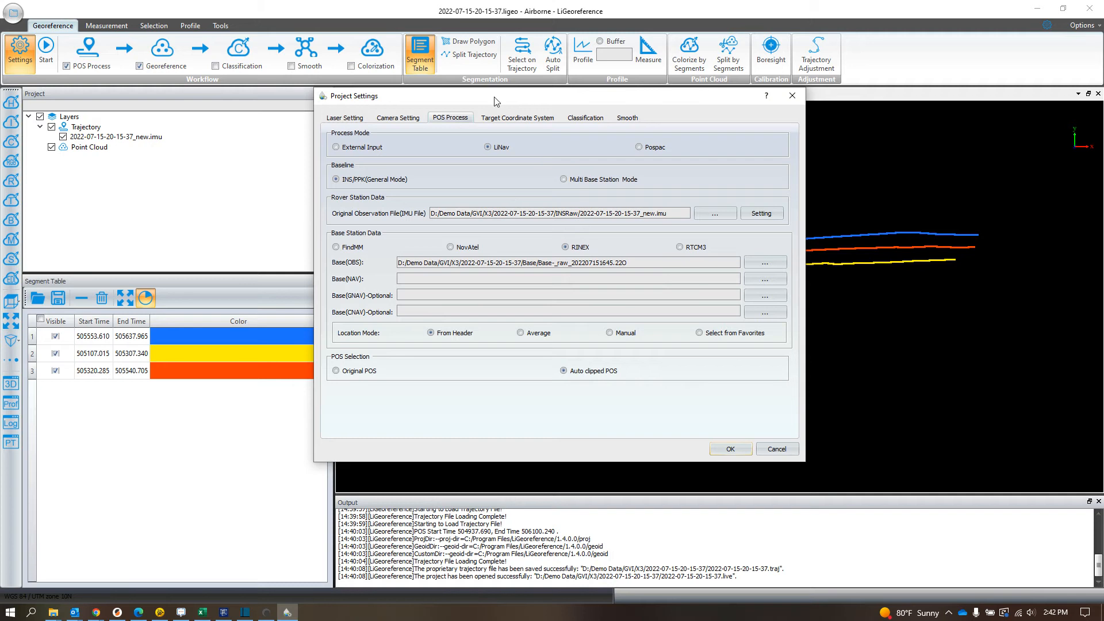
# Step: Review the laser, camera, base station location mode, target coordinate system and classification settings, keeping the location mode at From Header
pyautogui.click(357, 118)
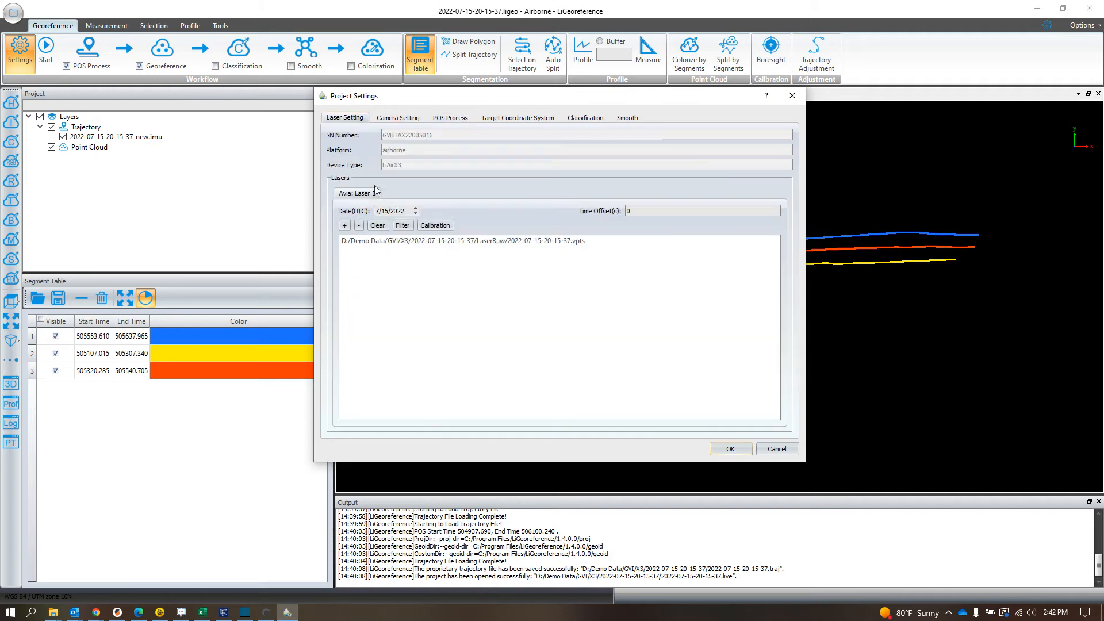
pyautogui.click(400, 117)
pyautogui.click(451, 118)
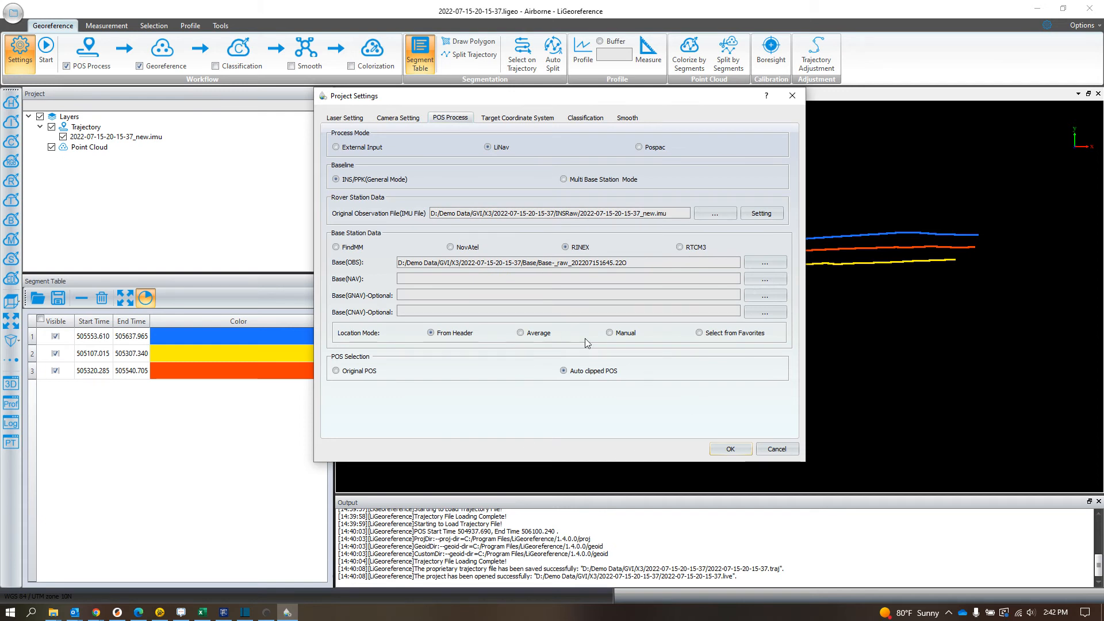
pyautogui.click(609, 334)
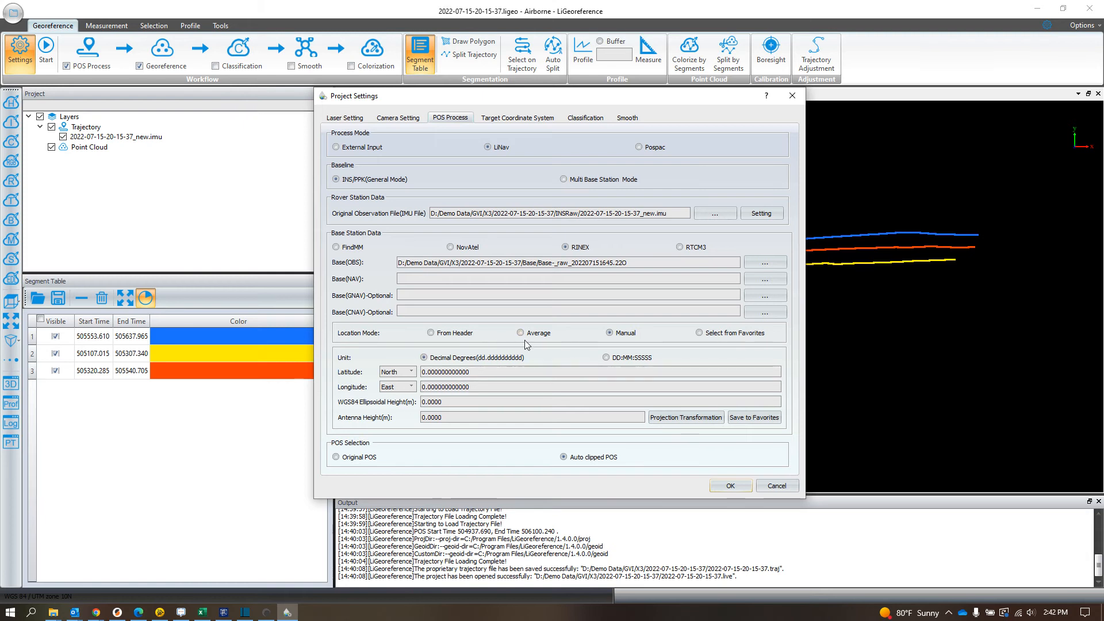
pyautogui.click(439, 335)
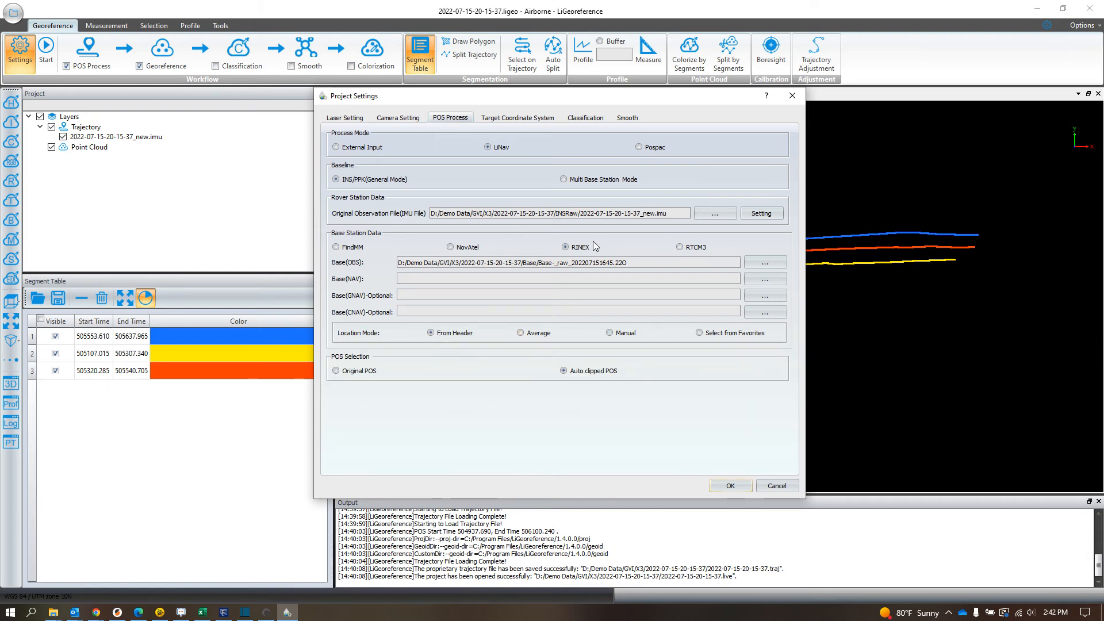
pyautogui.click(541, 118)
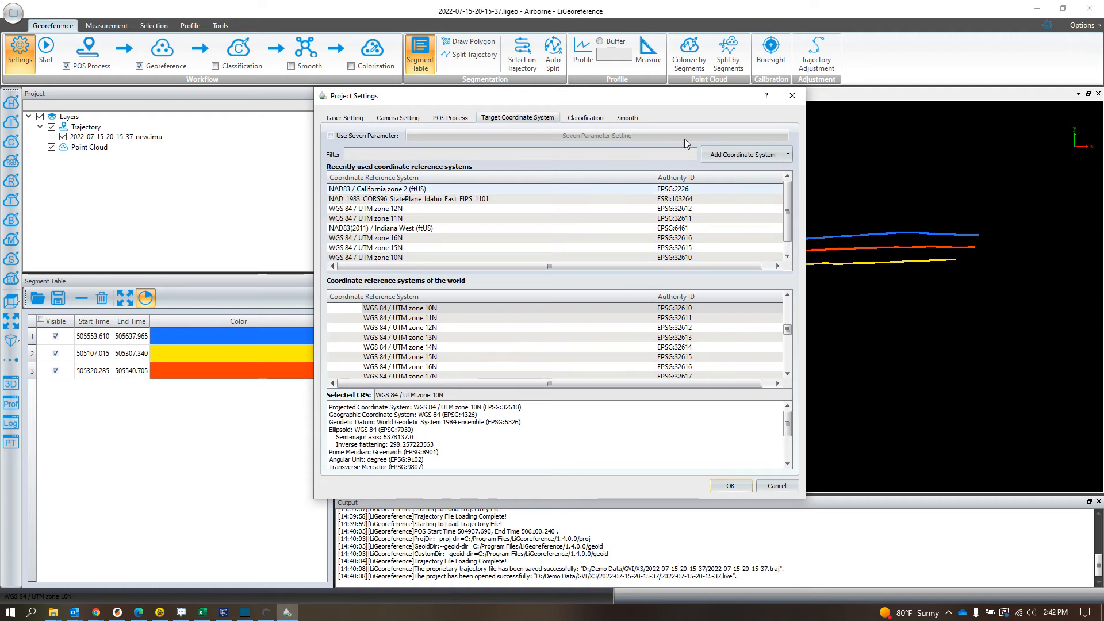
pyautogui.click(581, 119)
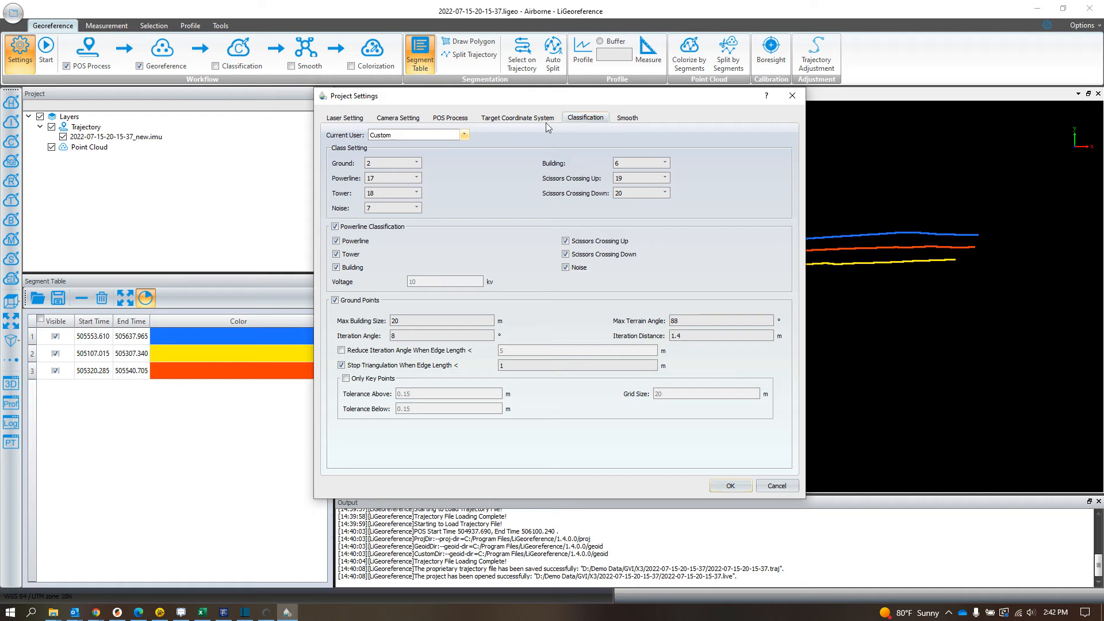
pyautogui.click(450, 117)
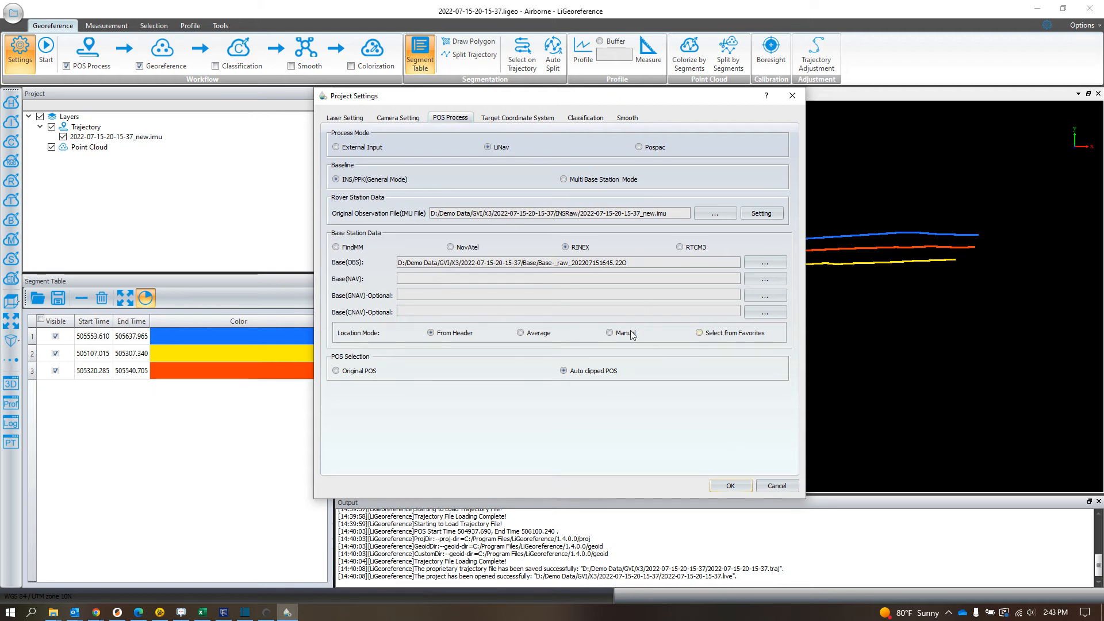
# Step: Set the Base(NAV) file to Base-_raw_202207151645.22P and apply the project settings
pyautogui.moveTo(728, 101); pyautogui.dragTo(704, 84)
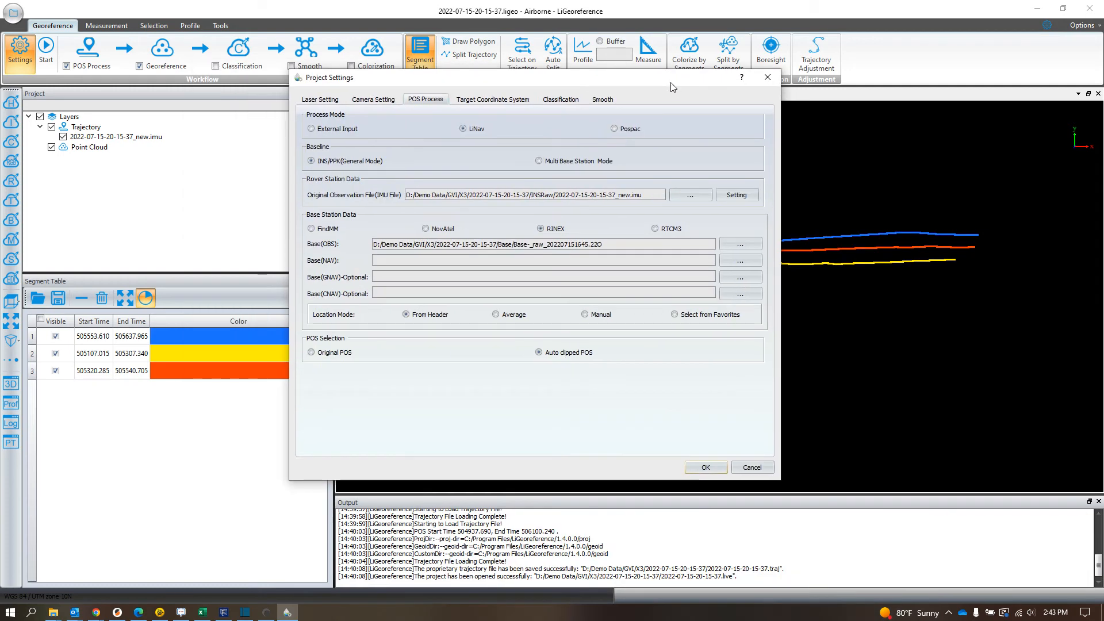
pyautogui.click(707, 467)
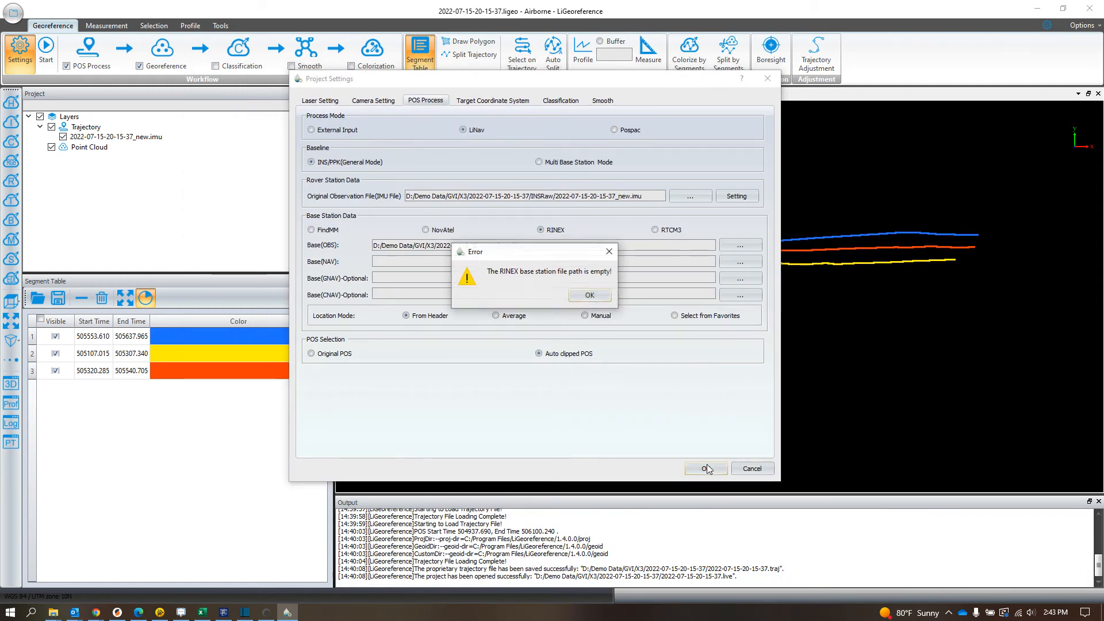
pyautogui.click(603, 297)
pyautogui.click(742, 261)
pyautogui.click(454, 171)
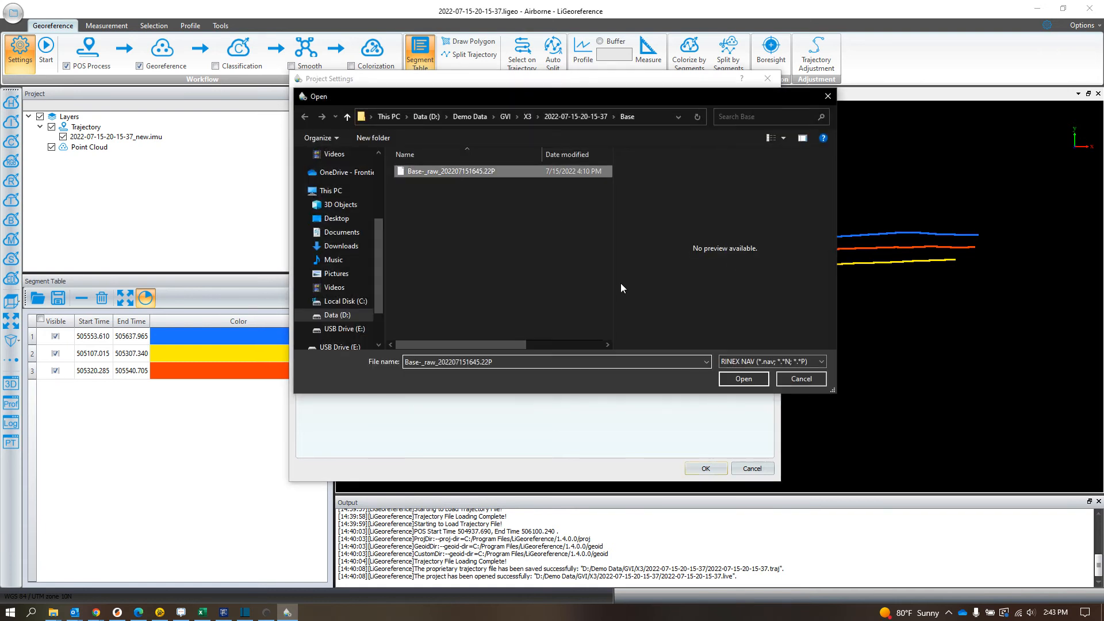
pyautogui.click(743, 379)
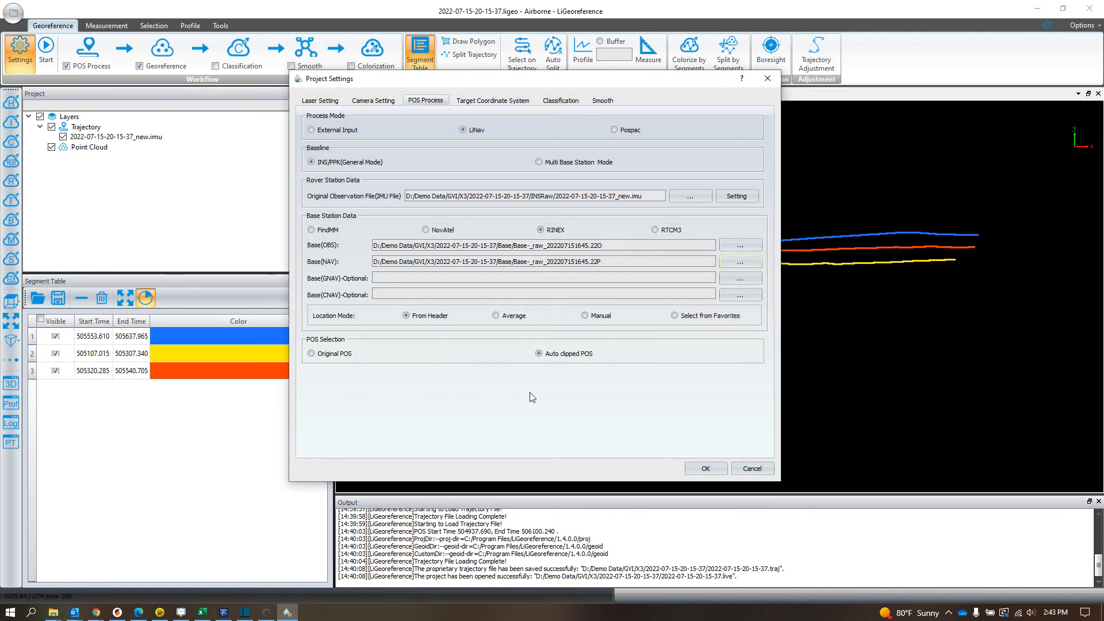
pyautogui.click(707, 469)
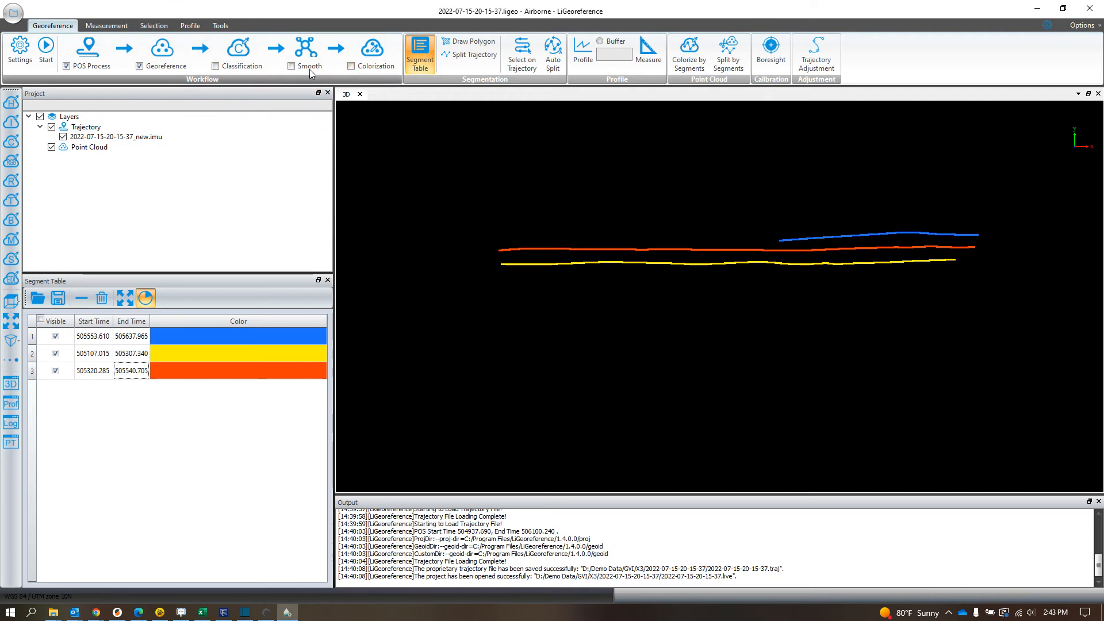
# Step: Run the processing workflow with only POS Process and Georeference enabled, leaving Colorization off
pyautogui.click(350, 67)
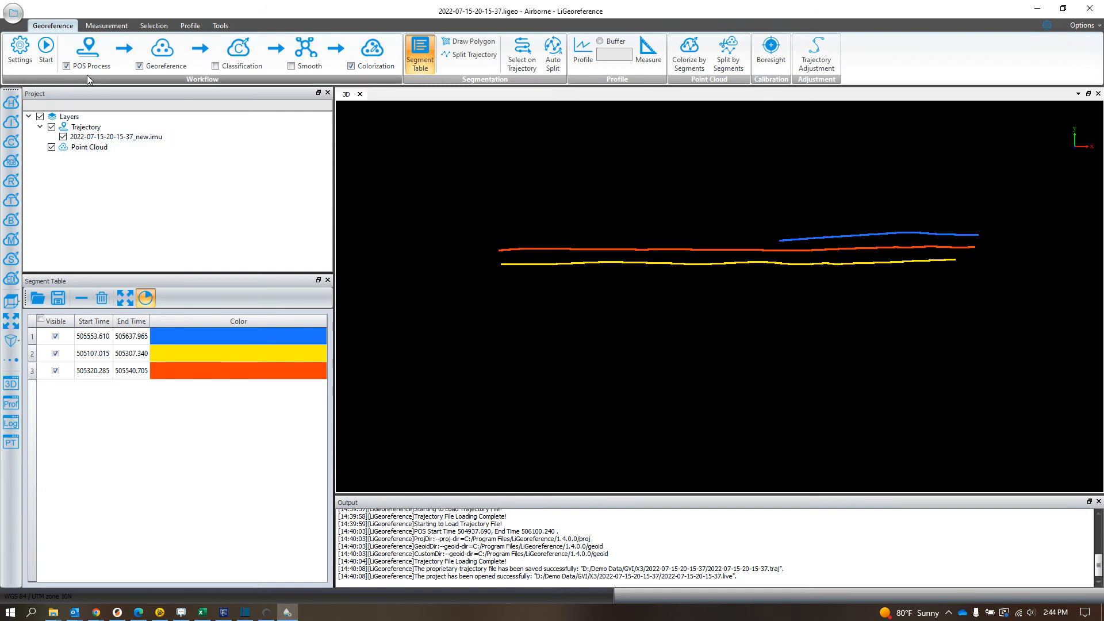
pyautogui.click(350, 66)
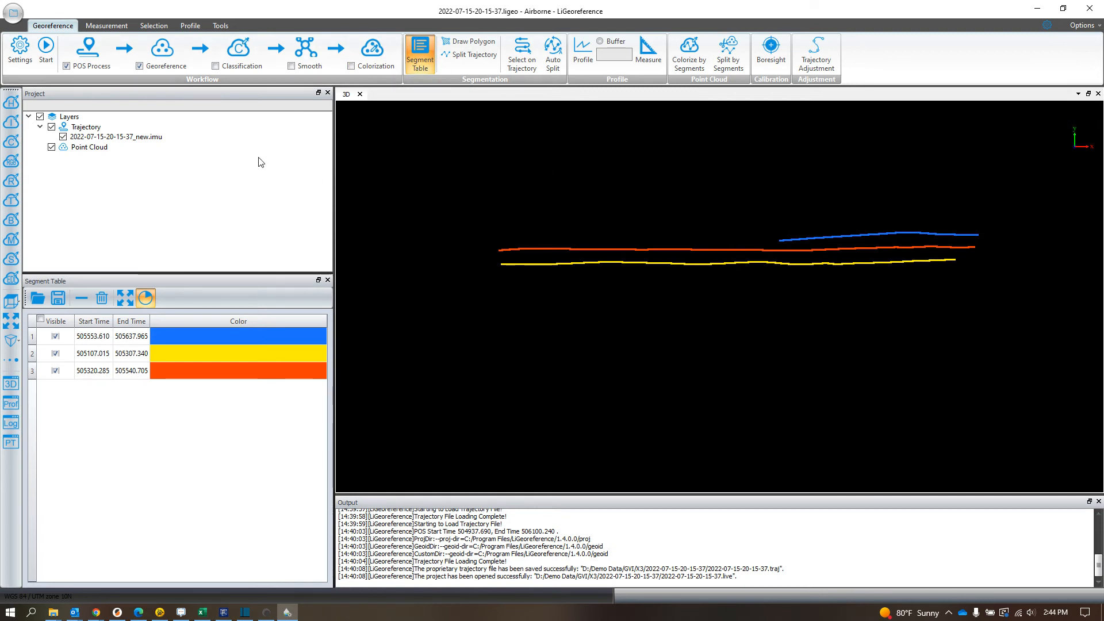
pyautogui.click(45, 52)
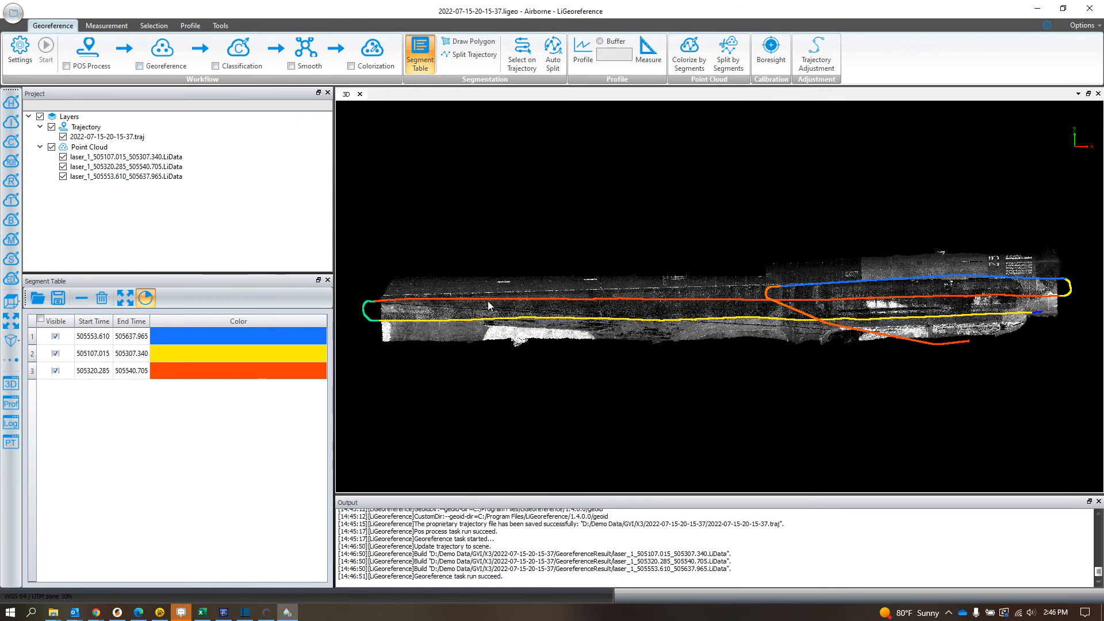
# Step: Display the georeferenced point cloud by height using the blue-to-red color bar
pyautogui.click(11, 103)
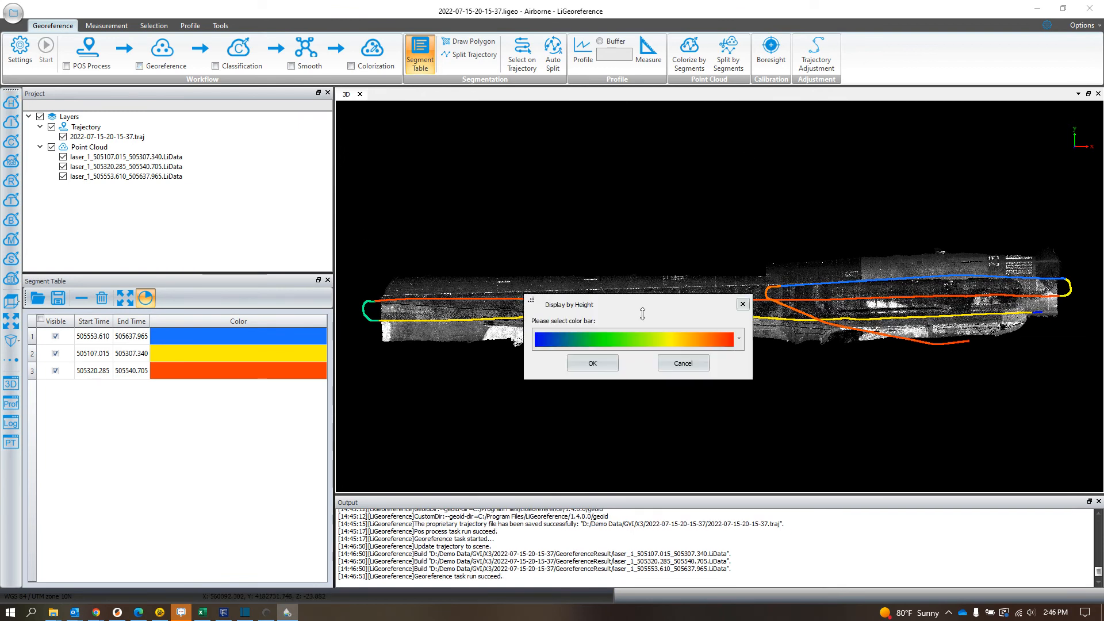
pyautogui.click(592, 363)
pyautogui.scroll(5, 909, 329)
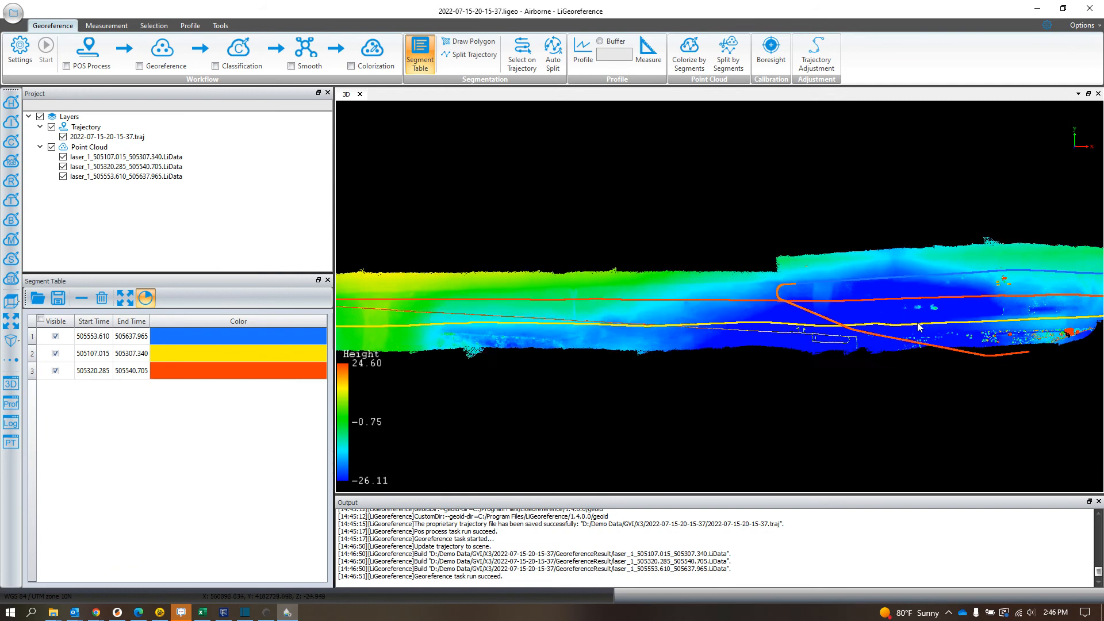
# Step: Examine the height-colored point cloud in 3D, from the flight lines over the ground to the vegetation and tall objects near its far end
pyautogui.moveTo(820, 363); pyautogui.dragTo(814, 197)
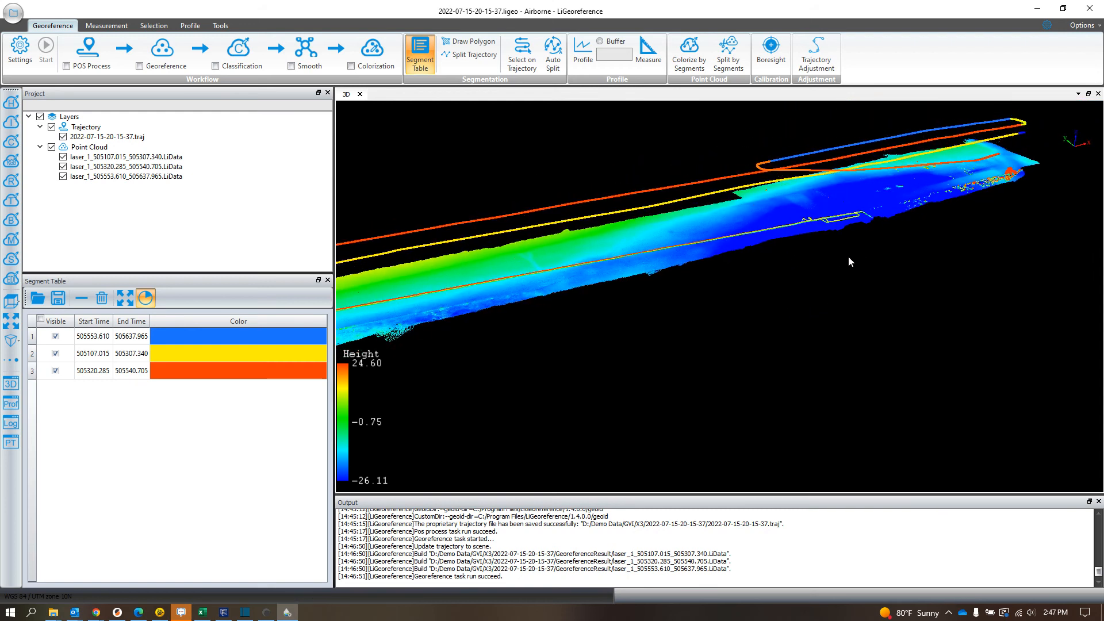
pyautogui.scroll(2, 841, 219)
pyautogui.scroll(4, 851, 185)
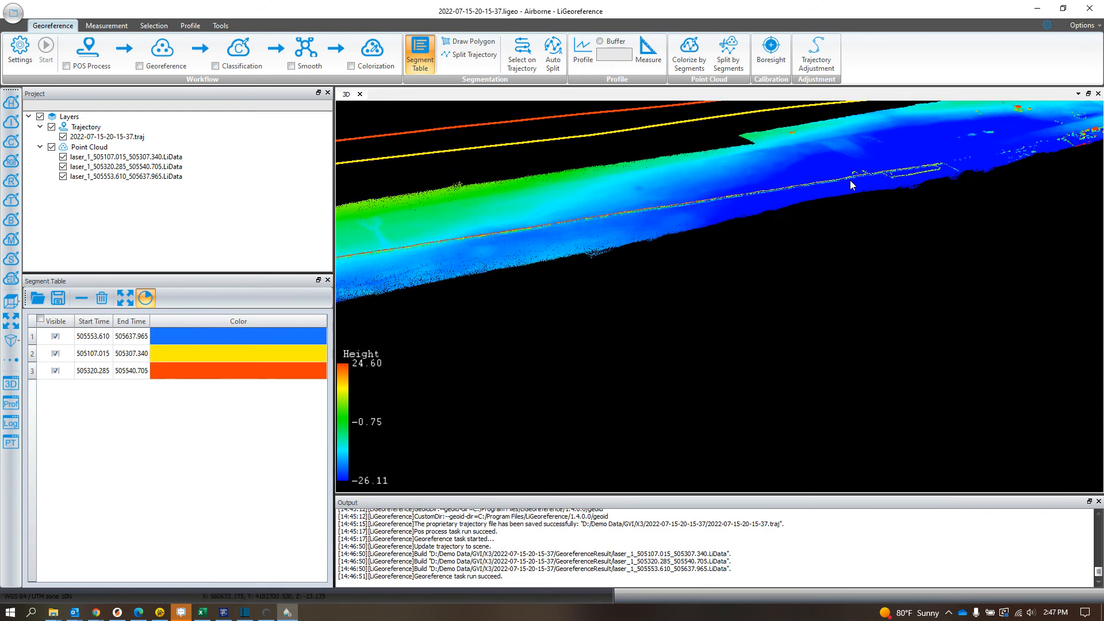
pyautogui.moveTo(807, 233); pyautogui.dragTo(789, 269, button='middle')
pyautogui.moveTo(788, 269)
pyautogui.mouseDown()
pyautogui.moveTo(860, 252)
pyautogui.moveTo(723, 240)
pyautogui.moveTo(715, 281)
pyautogui.moveTo(747, 303)
pyautogui.moveTo(782, 257)
pyautogui.moveTo(764, 250)
pyautogui.moveTo(755, 265)
pyautogui.moveTo(834, 255)
pyautogui.moveTo(713, 253)
pyautogui.moveTo(716, 270)
pyautogui.moveTo(681, 312)
pyautogui.moveTo(952, 184)
pyautogui.moveTo(628, 252)
pyautogui.moveTo(759, 254)
pyautogui.moveTo(555, 273)
pyautogui.moveTo(956, 217)
pyautogui.moveTo(720, 266)
pyautogui.moveTo(802, 267)
pyautogui.mouseUp()
pyautogui.scroll(4, 722, 240)
pyautogui.scroll(5, 802, 266)
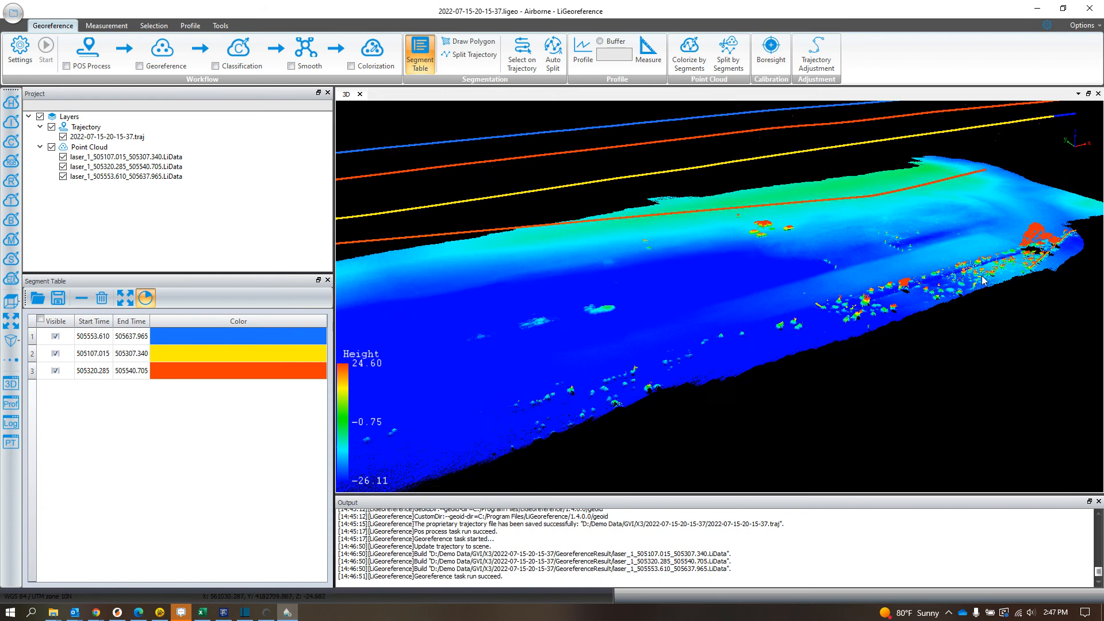
pyautogui.moveTo(728, 258); pyautogui.dragTo(715, 262, button='middle')
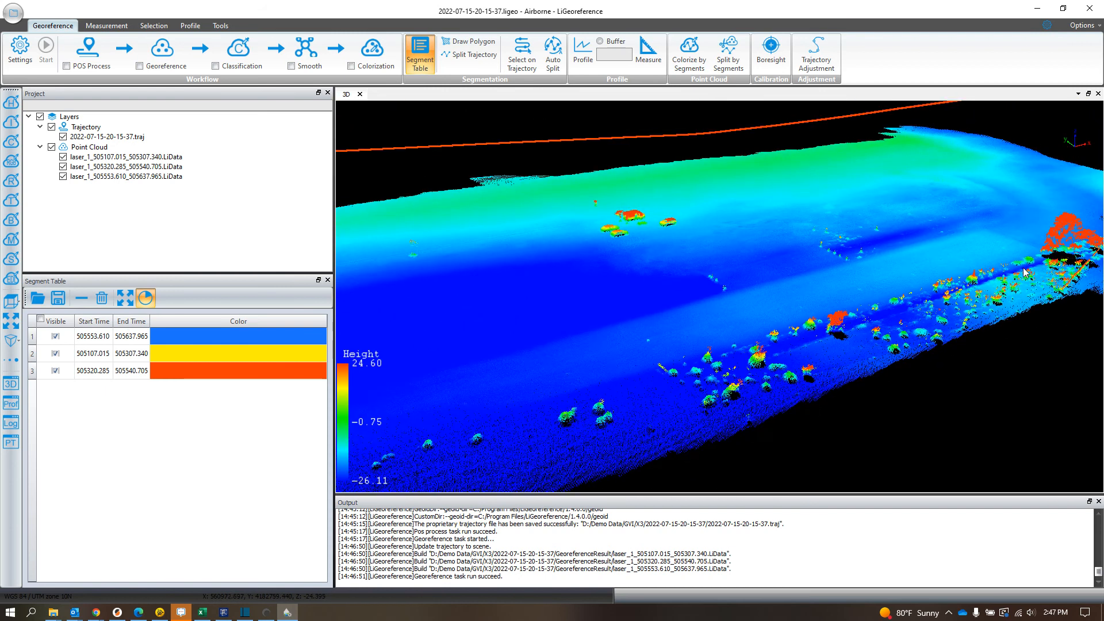
pyautogui.scroll(3, 1022, 269)
pyautogui.moveTo(1014, 264); pyautogui.dragTo(758, 291, button='middle')
pyautogui.scroll(-1, 754, 285)
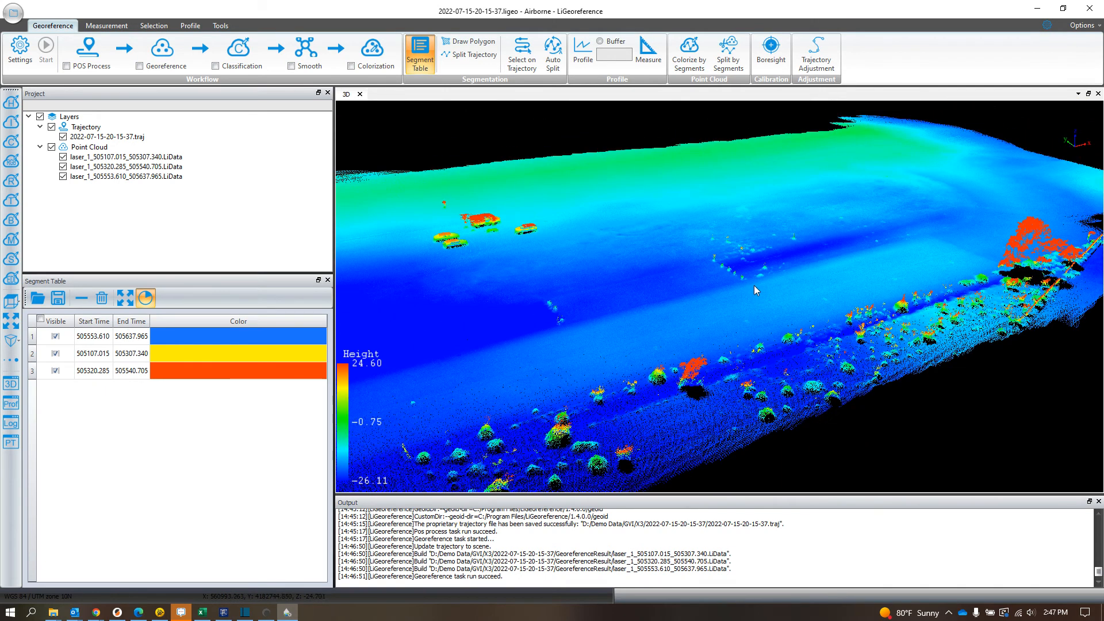
# Step: Cut a profile with a buffer of 1 straight across the overlapping flight strips, passing through the tall red structures
pyautogui.click(600, 41)
pyautogui.click(616, 56)
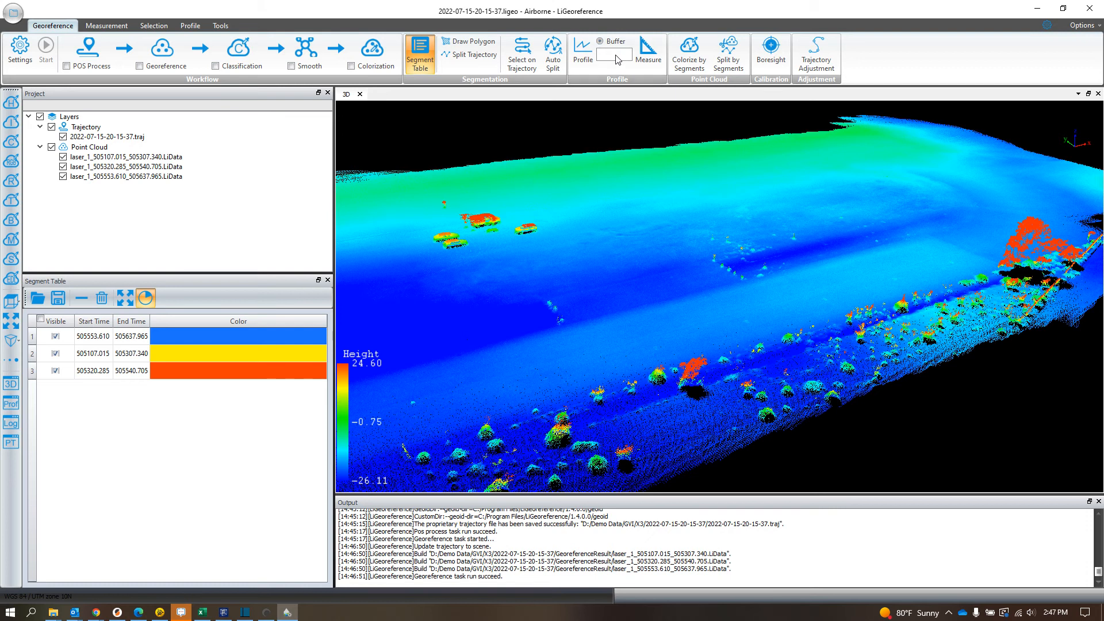
pyautogui.click(582, 52)
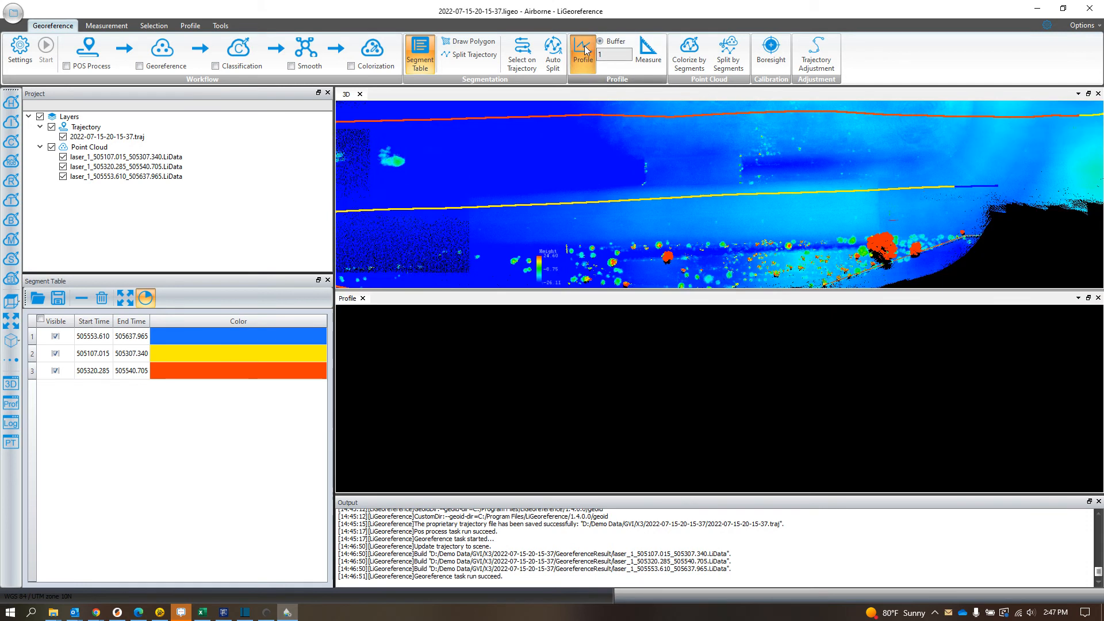
pyautogui.scroll(-5, 702, 227)
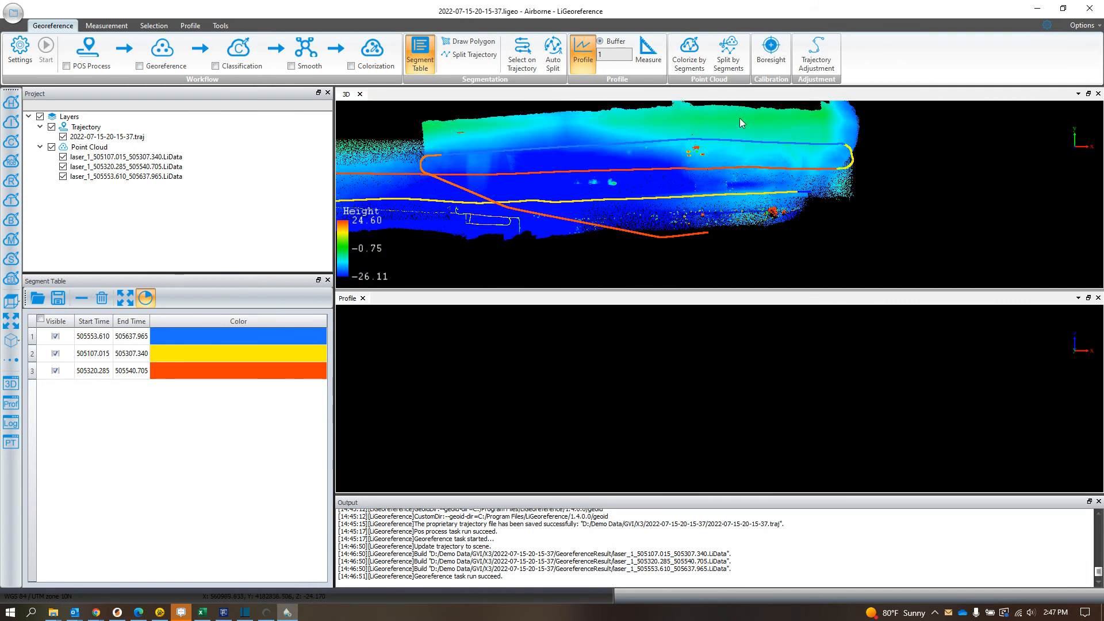
pyautogui.click(696, 115)
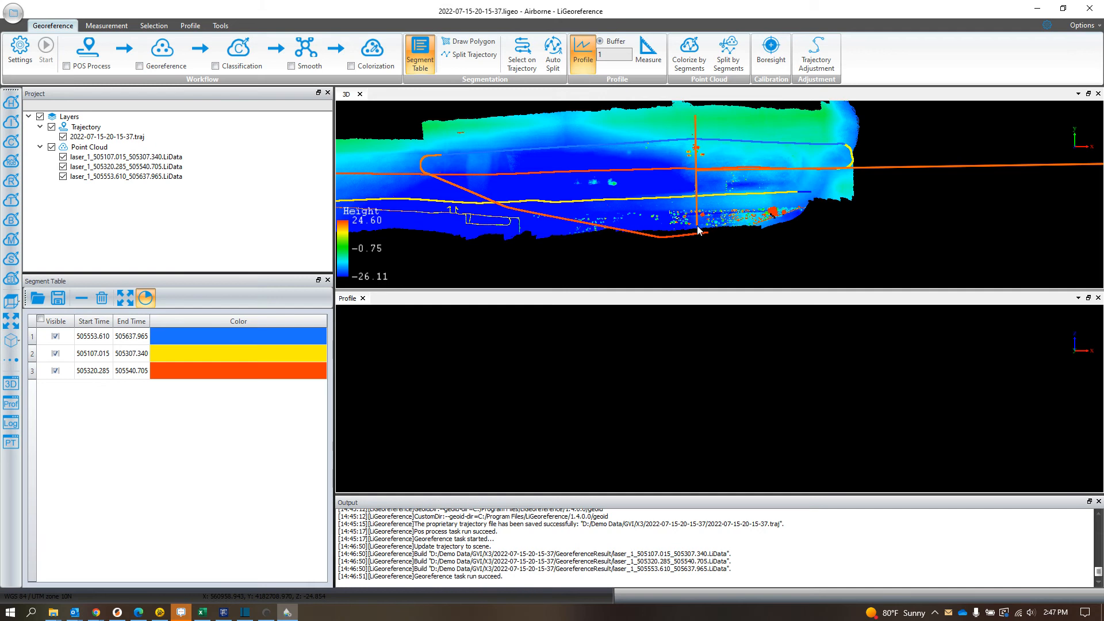
pyautogui.click(737, 230)
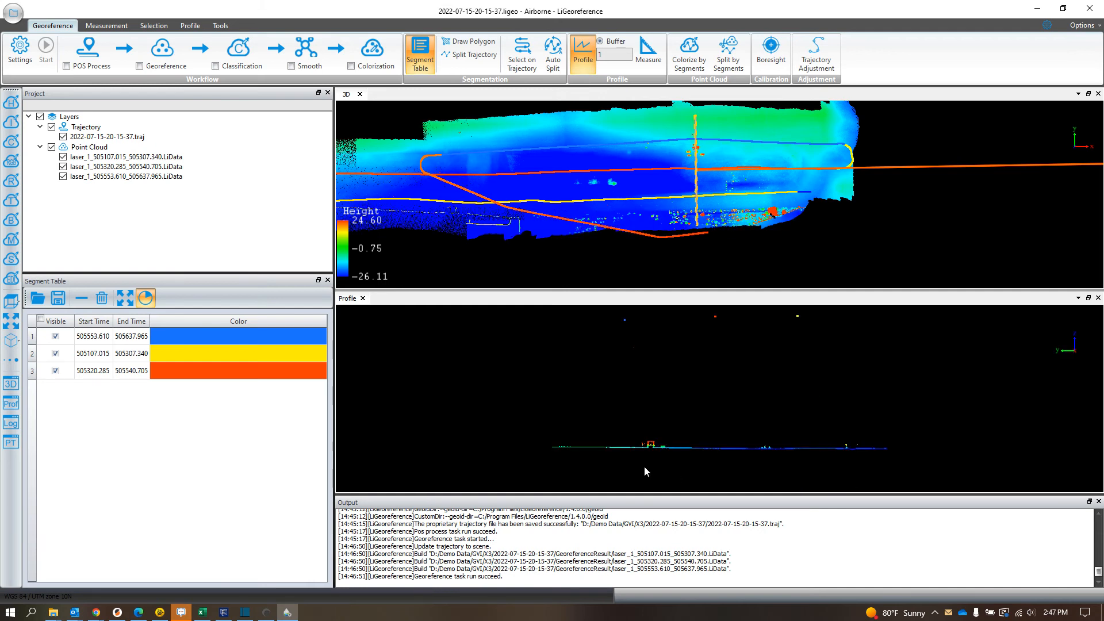
# Step: Examine the profile's cross-section around the tall box-shaped structure and the adjoining ground
pyautogui.scroll(1, 645, 466)
pyautogui.scroll(4, 648, 463)
pyautogui.moveTo(650, 461); pyautogui.dragTo(721, 334)
pyautogui.moveTo(668, 451); pyautogui.dragTo(936, 370)
pyautogui.scroll(4, 703, 406)
pyautogui.moveTo(600, 432); pyautogui.dragTo(944, 417)
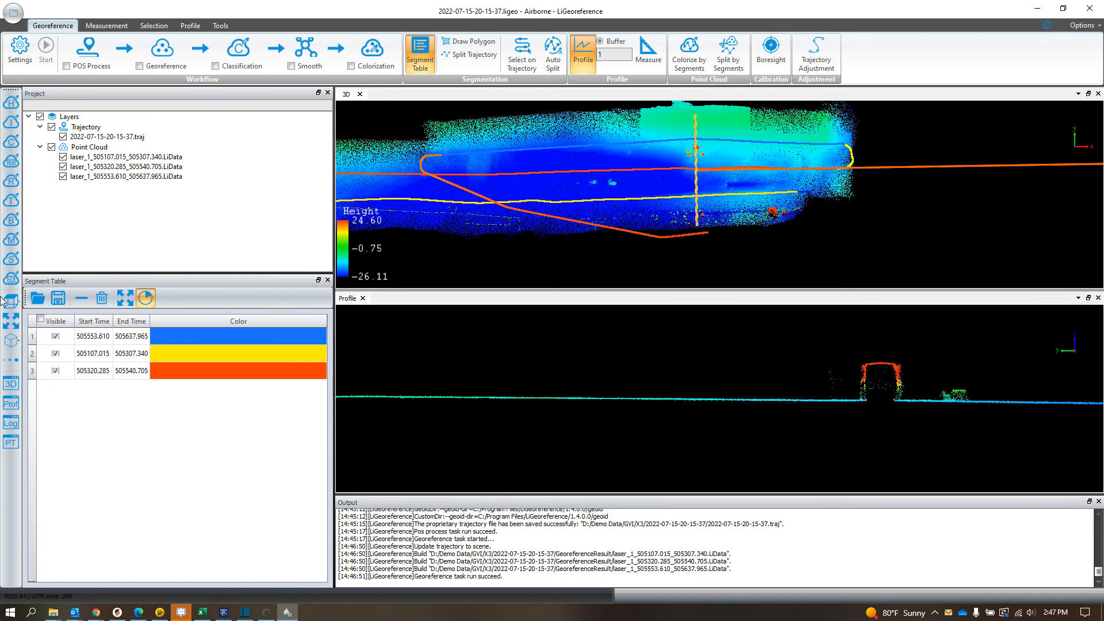
# Step: Color the point cloud by file with refreshed random colors that clearly distinguish the three flight strips
pyautogui.click(11, 259)
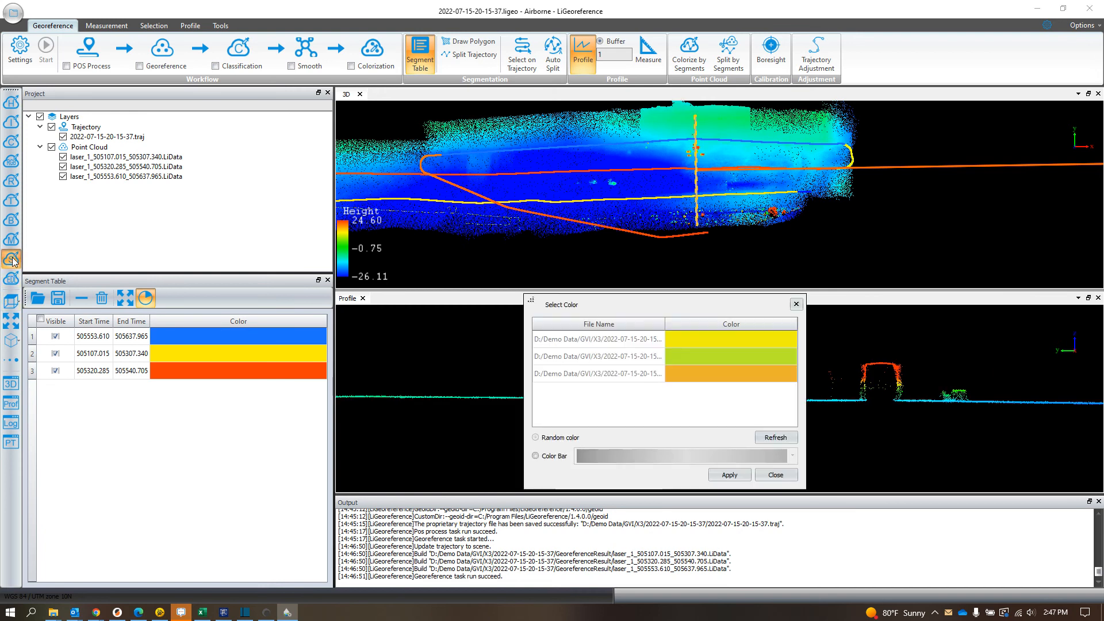
pyautogui.click(769, 440)
pyautogui.click(767, 440)
pyautogui.click(768, 439)
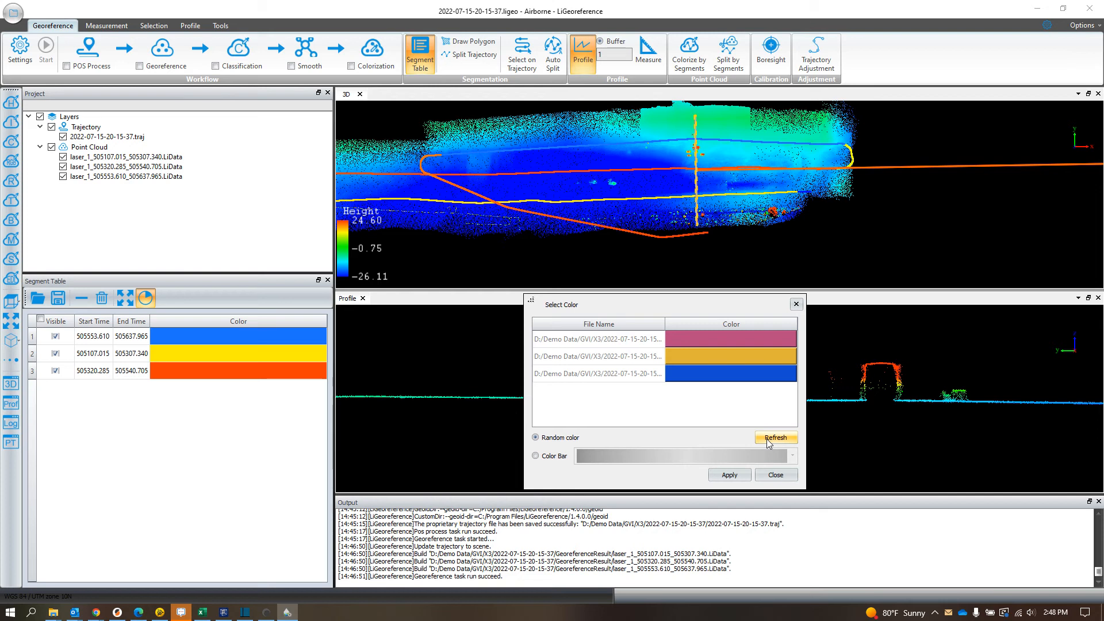
pyautogui.click(732, 476)
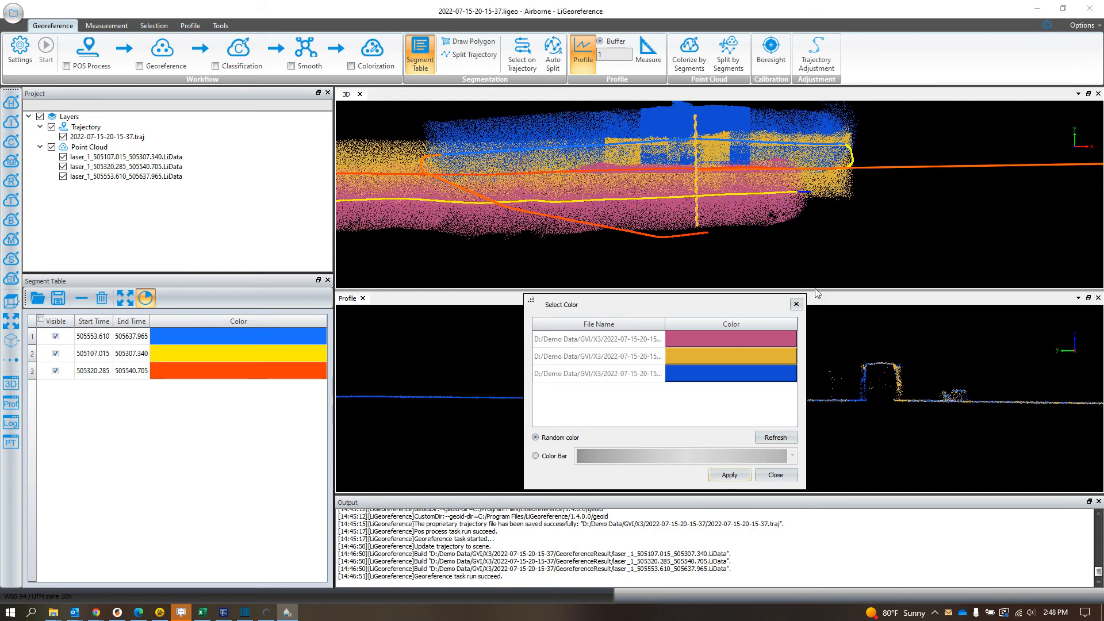
pyautogui.click(777, 477)
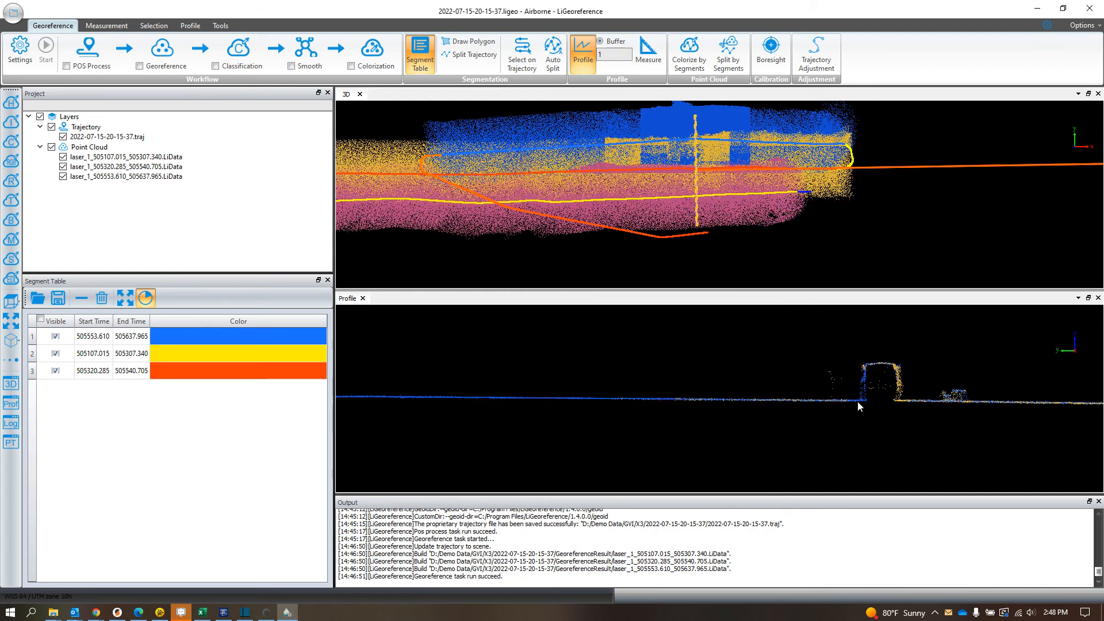
# Step: Examine how closely the differently colored flight strips match along the ground surface in the profile
pyautogui.scroll(-2, 747, 403)
pyautogui.moveTo(876, 418); pyautogui.dragTo(684, 417)
pyautogui.scroll(5, 680, 407)
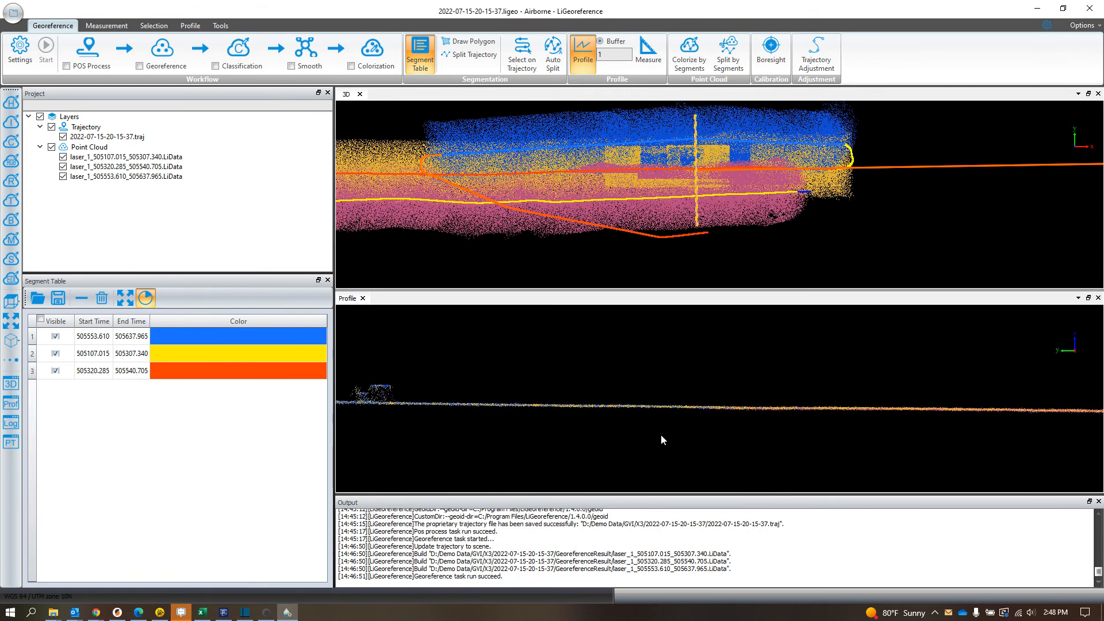
pyautogui.scroll(2, 758, 437)
pyautogui.moveTo(753, 450); pyautogui.dragTo(678, 402)
pyautogui.scroll(4, 677, 399)
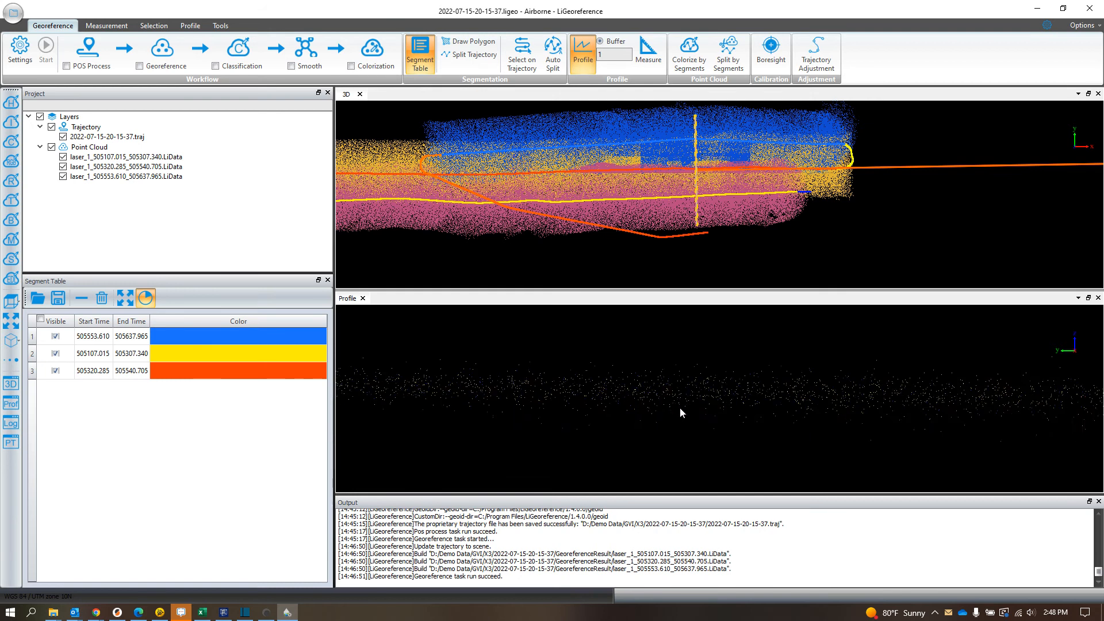
pyautogui.scroll(-4, 718, 389)
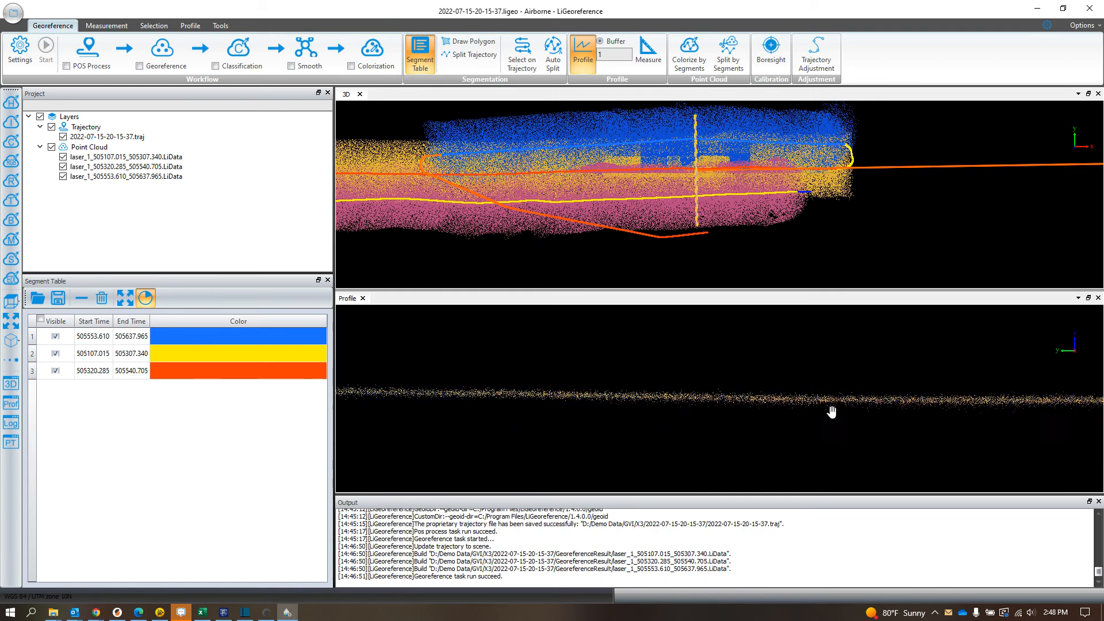
pyautogui.moveTo(563, 412); pyautogui.dragTo(788, 419)
pyautogui.scroll(3, 778, 428)
pyautogui.moveTo(895, 440); pyautogui.dragTo(637, 417)
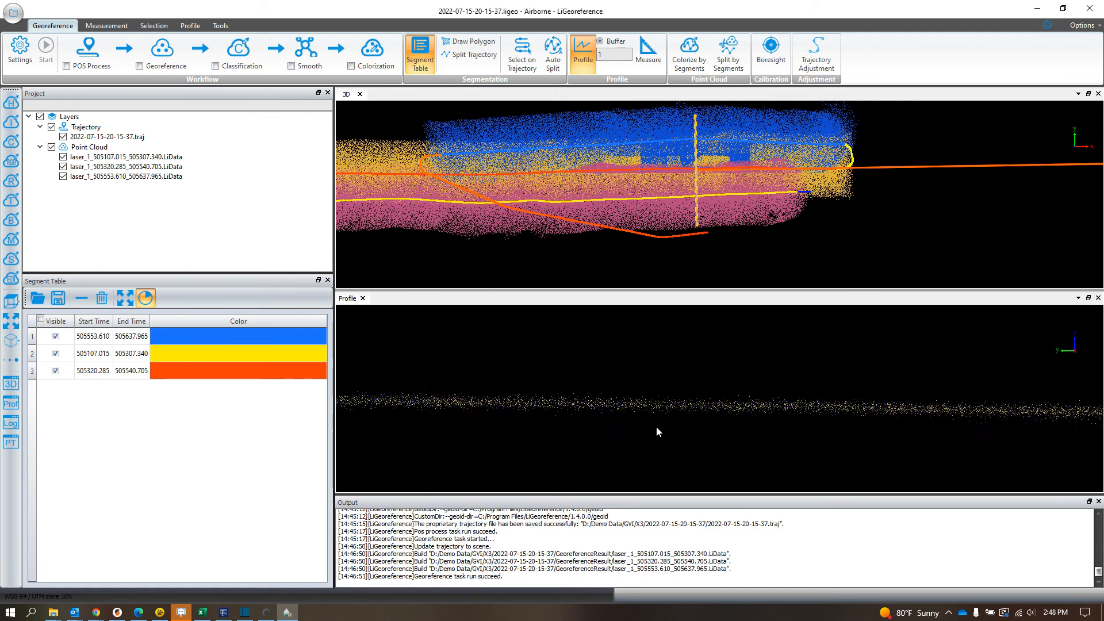
pyautogui.scroll(2, 782, 437)
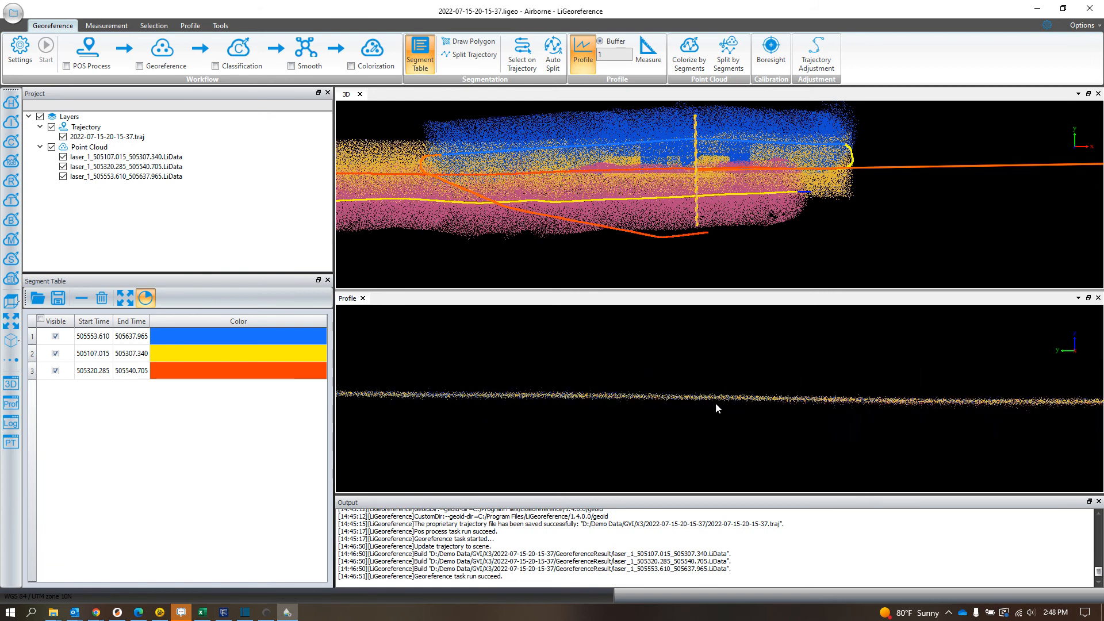
pyautogui.moveTo(838, 402); pyautogui.dragTo(585, 398)
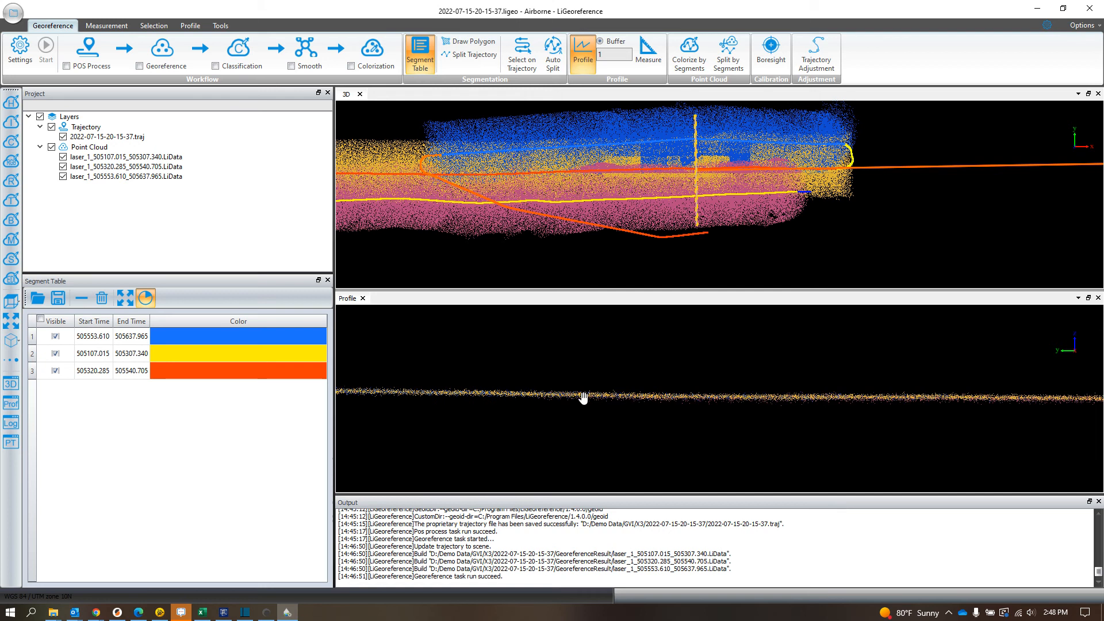
pyautogui.scroll(3, 664, 395)
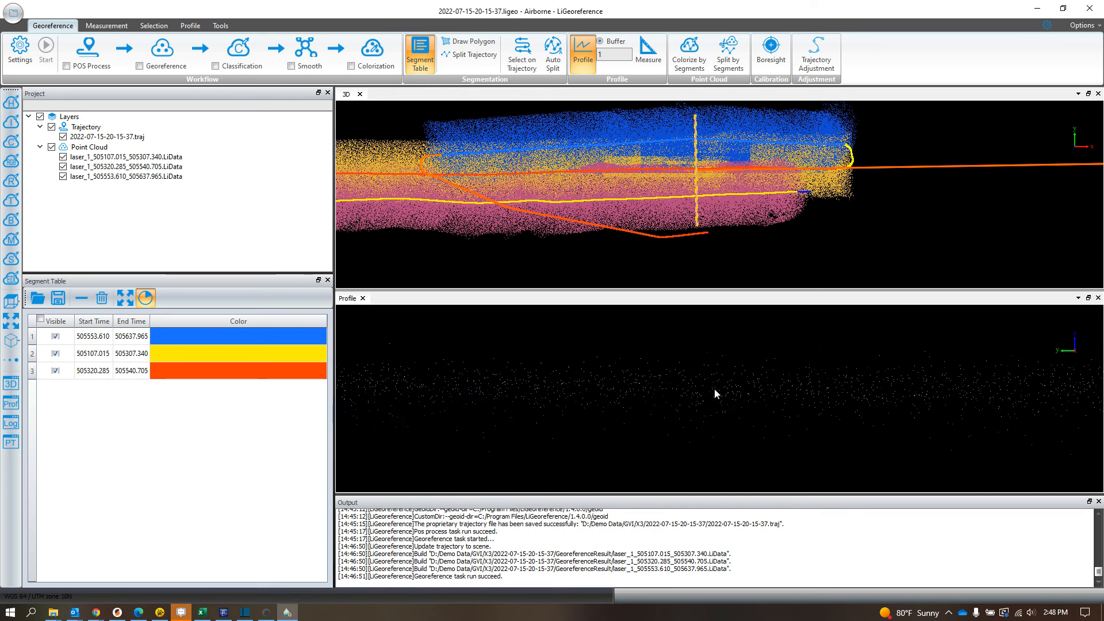
# Step: Measure diagonally across the band of ground points in the profile to check its vertical thickness
pyautogui.click(659, 57)
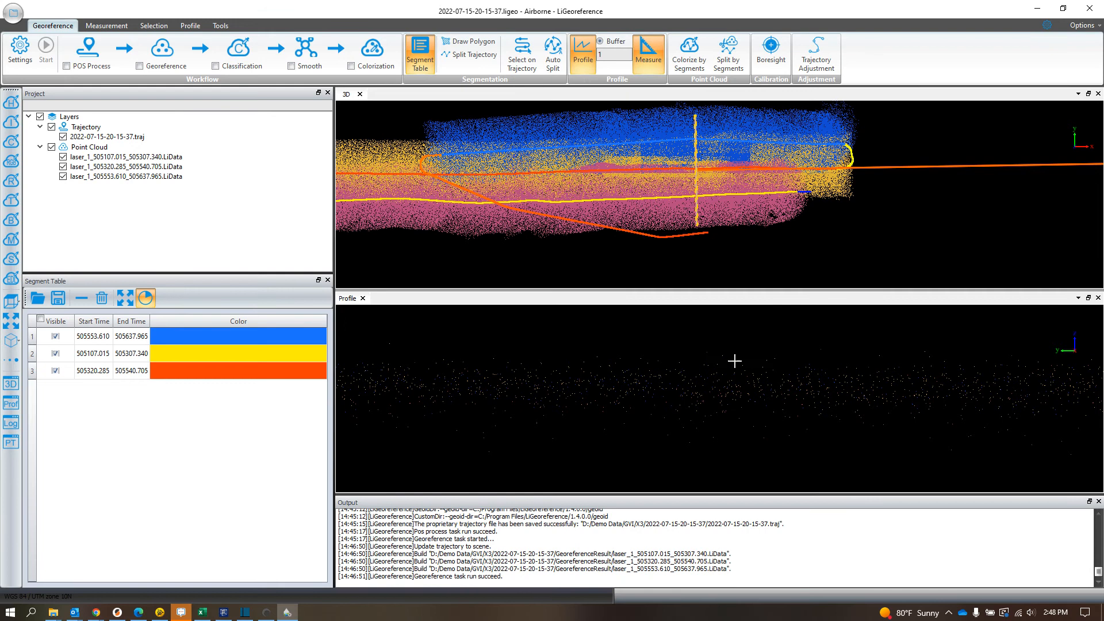
pyautogui.click(705, 352)
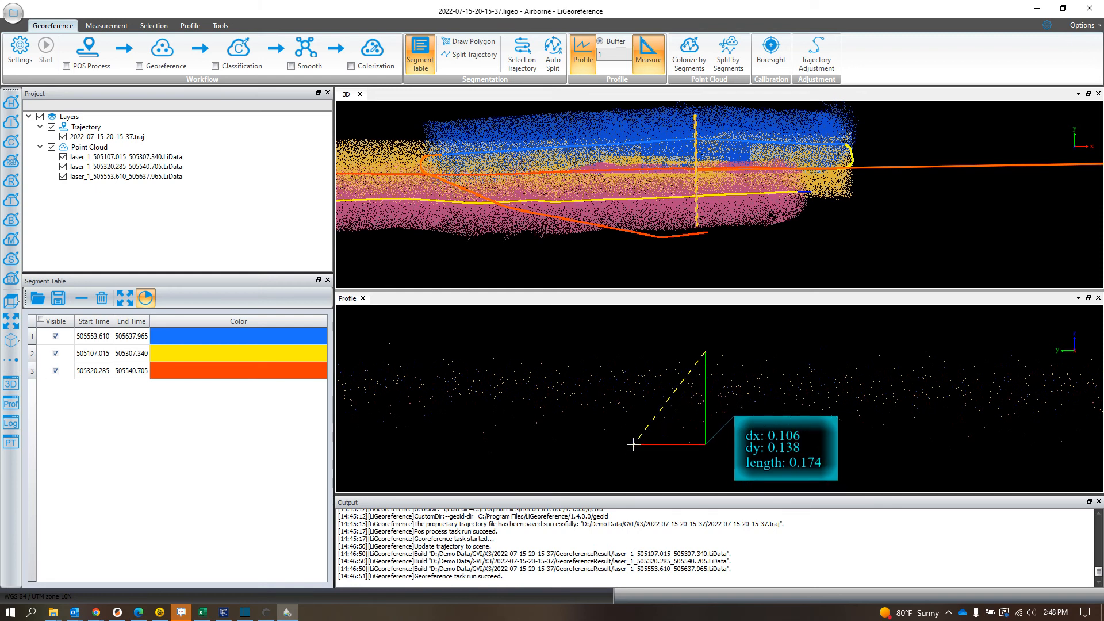
pyautogui.click(633, 446)
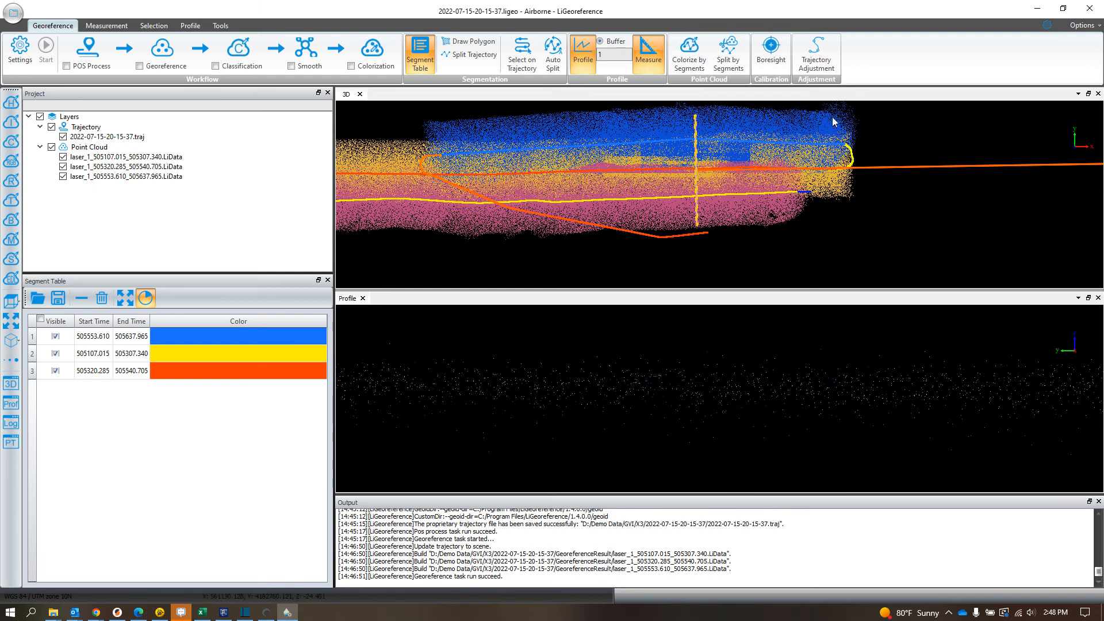
# Step: Calculate the boresight alignment of all three point clouds using roll, pitch and heading with Facets matching, and apply the correction to the files
pyautogui.click(779, 53)
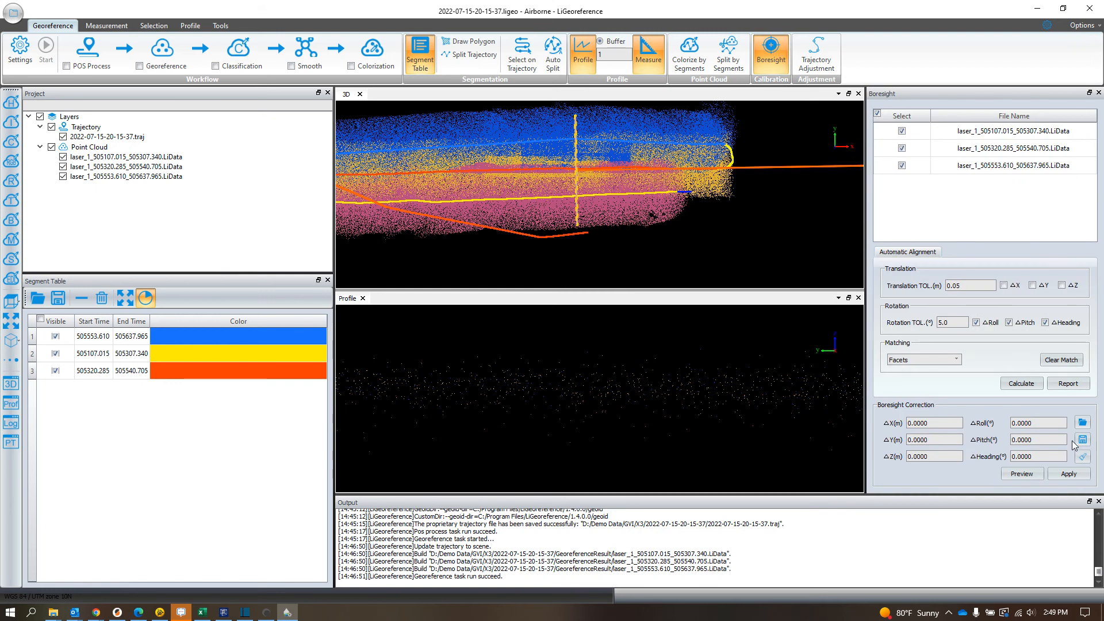
pyautogui.click(1028, 386)
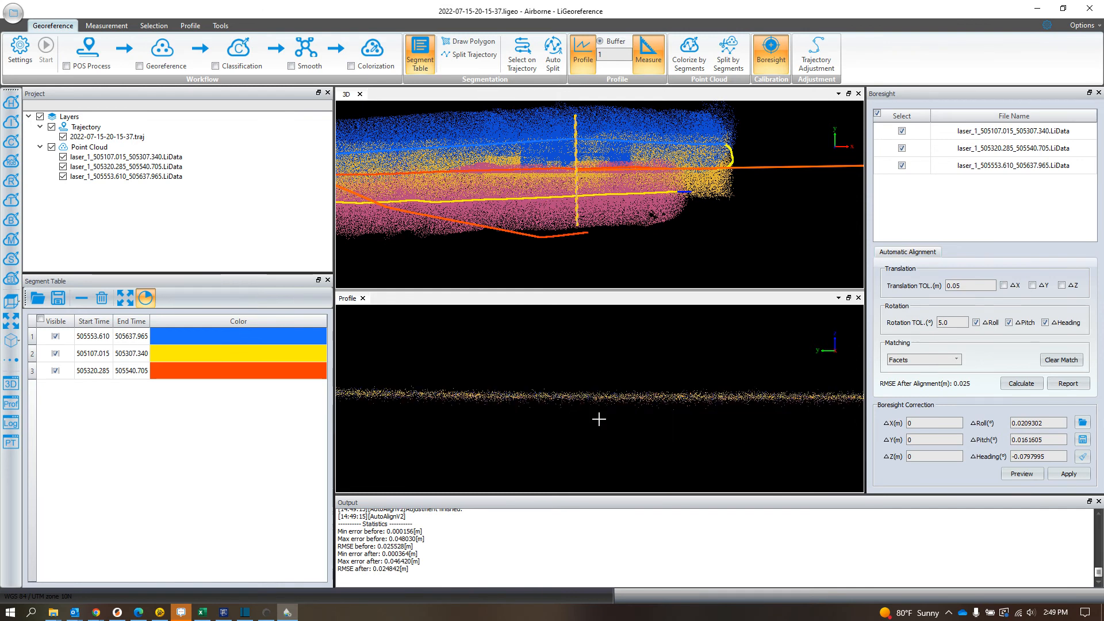
pyautogui.scroll(3, 591, 398)
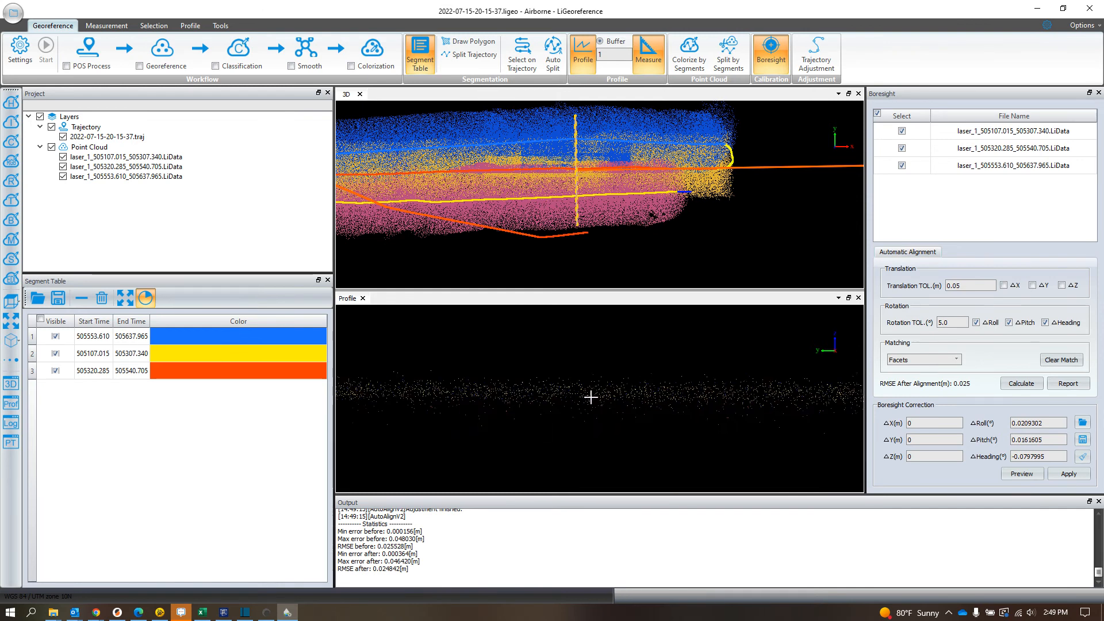
pyautogui.click(1069, 475)
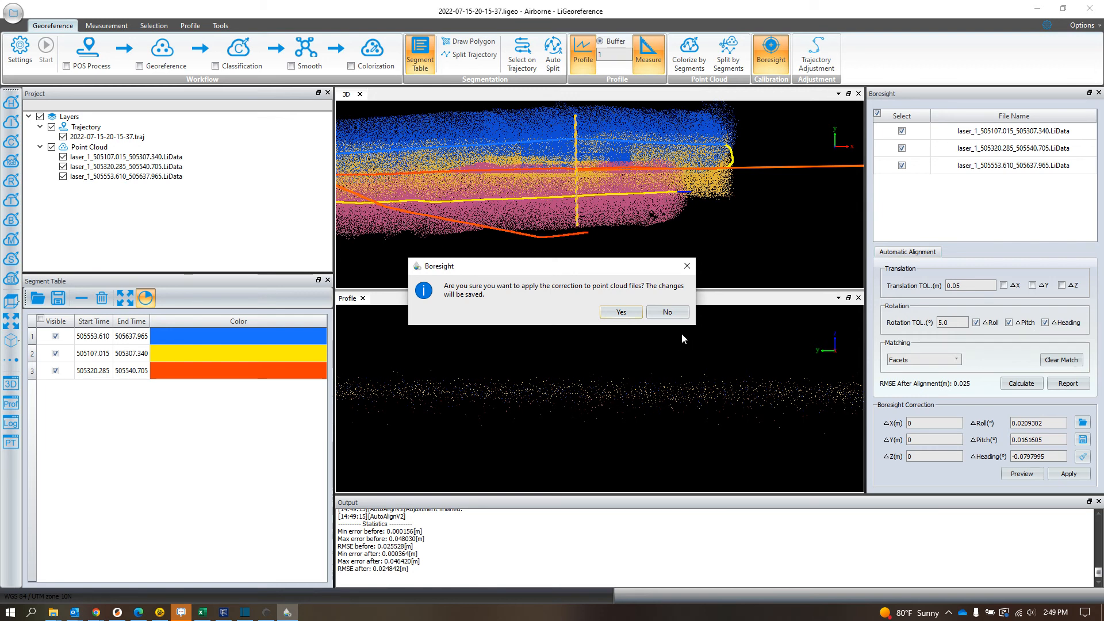
pyautogui.click(612, 314)
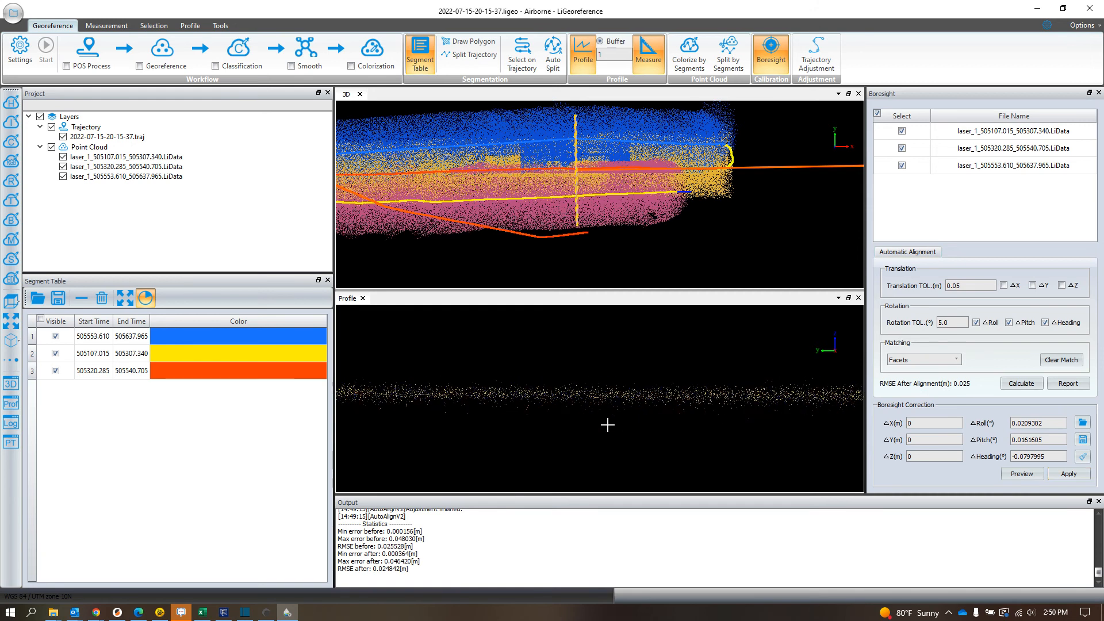
# Step: Inspect the boresight-corrected ground points along the profile, from the box-shaped structure to the far strip edge
pyautogui.scroll(3, 611, 396)
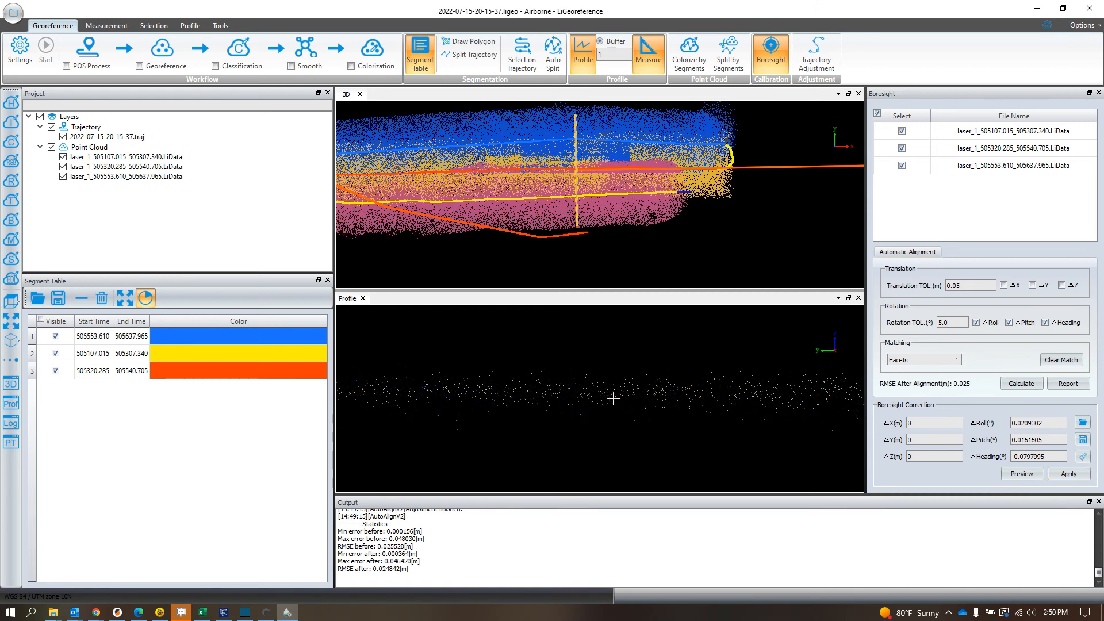
pyautogui.scroll(-4, 613, 398)
pyautogui.moveTo(782, 399); pyautogui.dragTo(574, 397, button='middle')
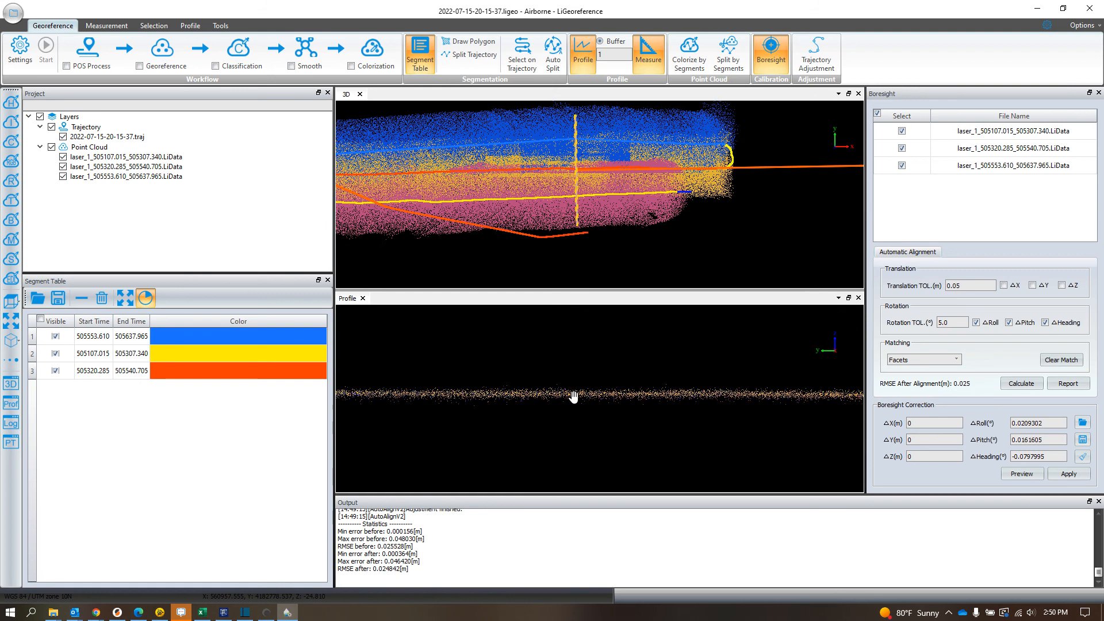
pyautogui.scroll(-8, 662, 409)
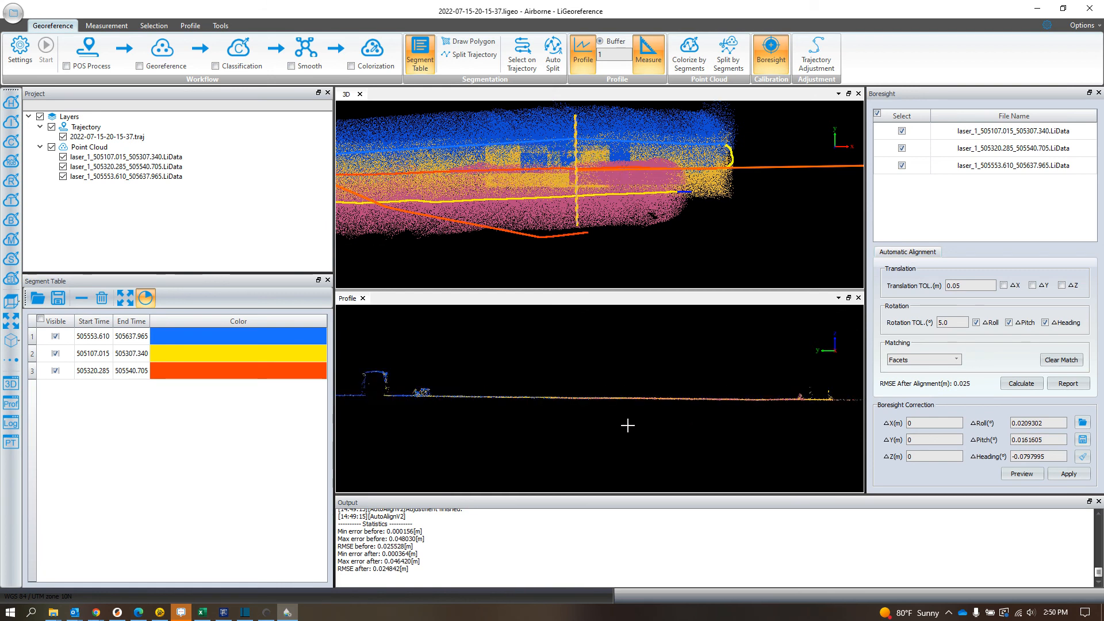
pyautogui.moveTo(779, 409); pyautogui.dragTo(603, 402, button='middle')
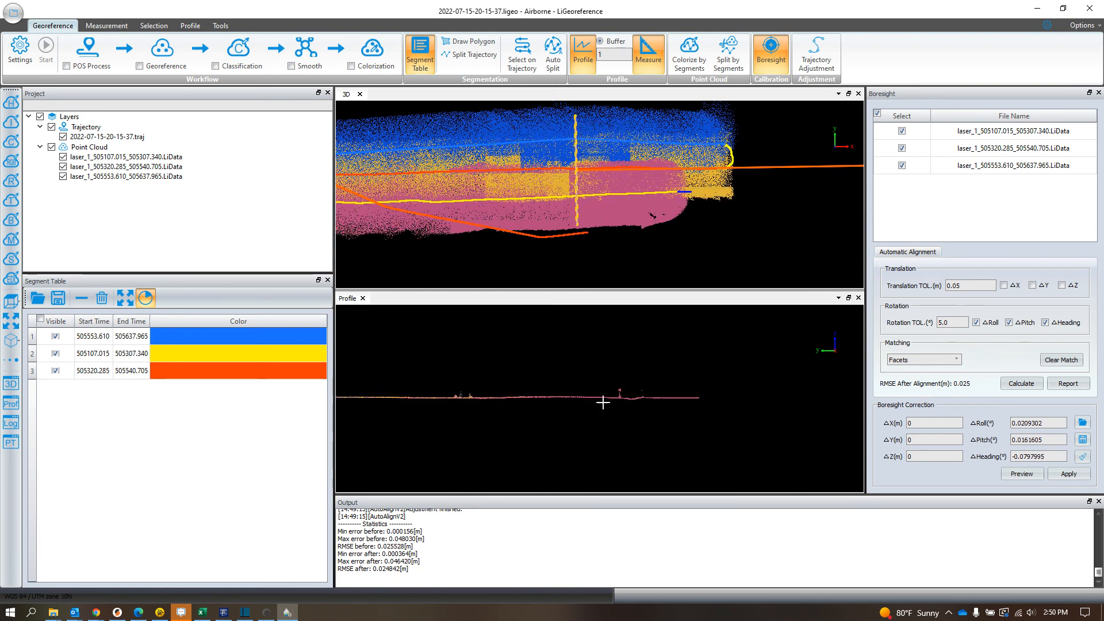
pyautogui.scroll(5, 429, 401)
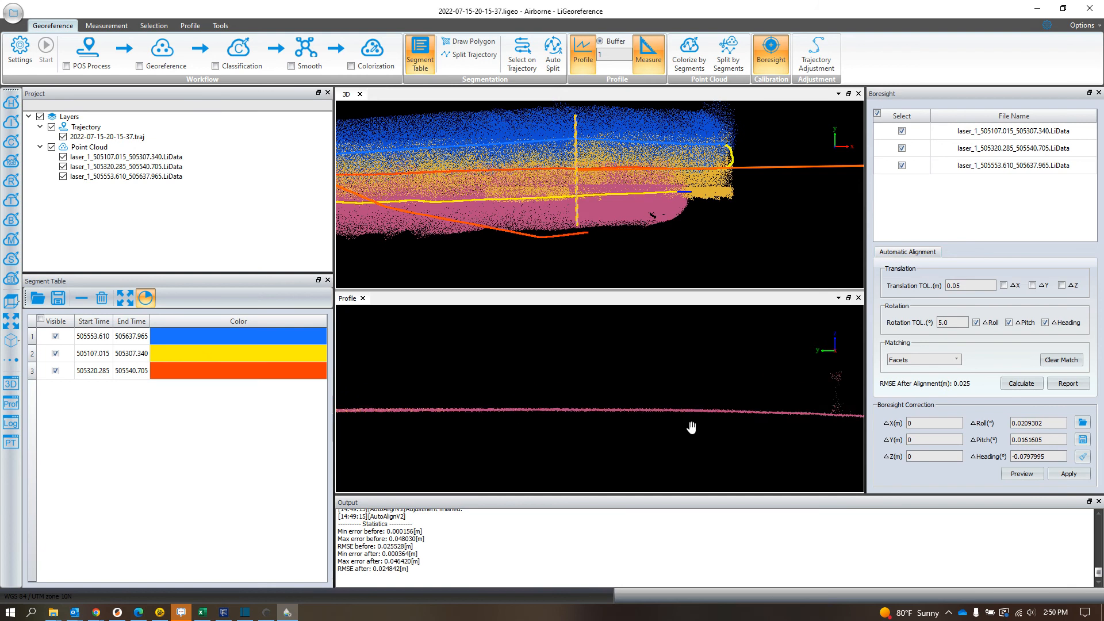
# Step: Inspect the ground points back and forth along the profile, close up, to check how well the flight strips overlap
pyautogui.scroll(3, 512, 430)
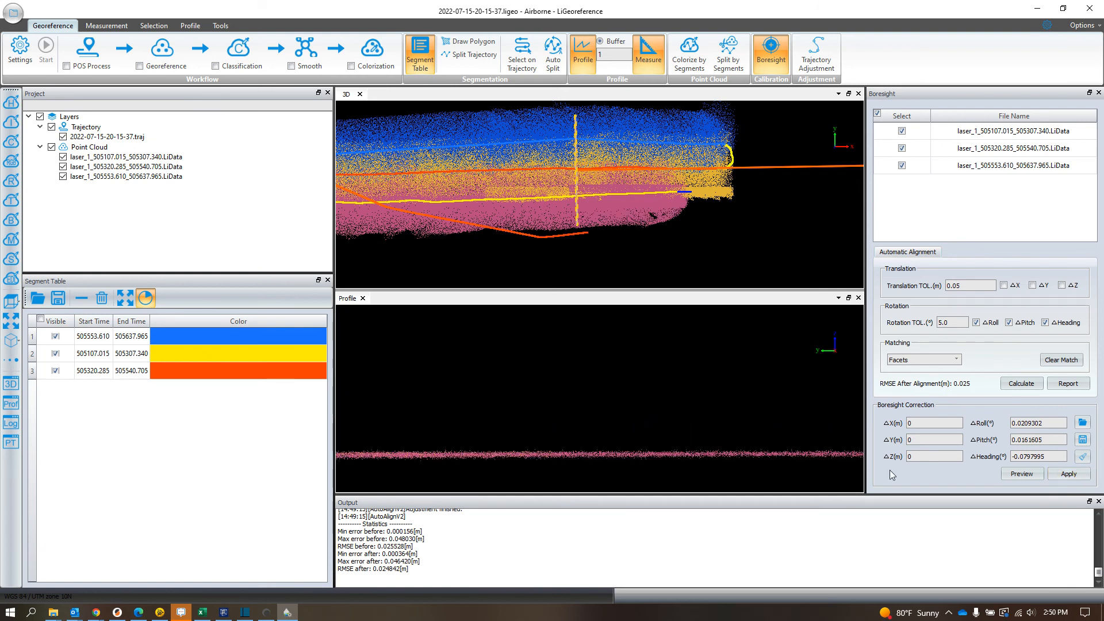
pyautogui.scroll(-5, 717, 417)
pyautogui.moveTo(552, 436); pyautogui.dragTo(843, 446, button='middle')
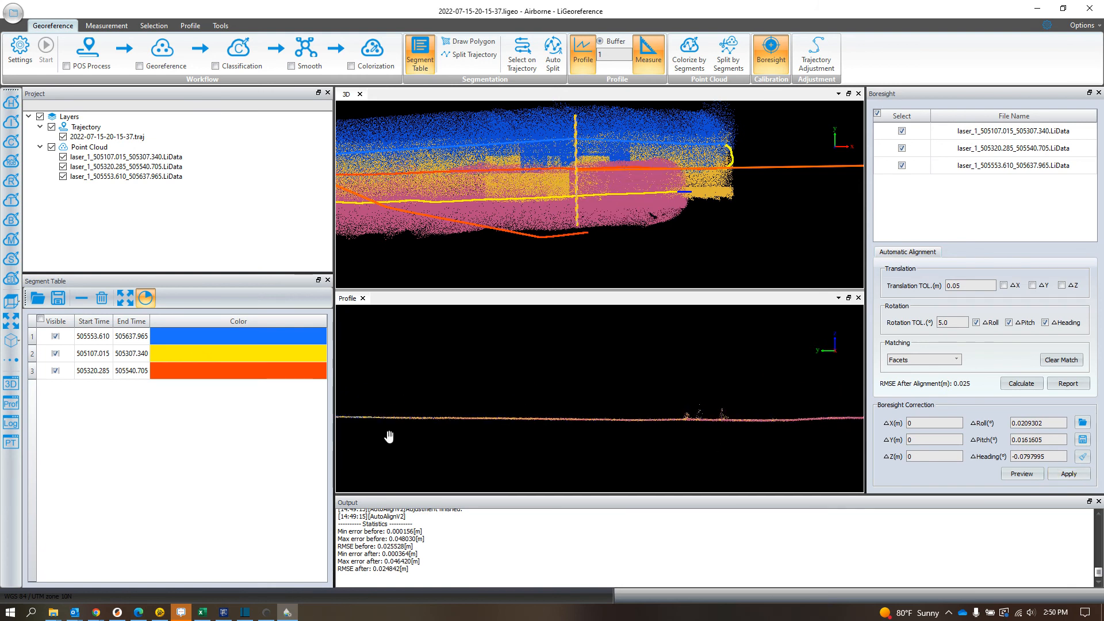
pyautogui.moveTo(389, 439); pyautogui.dragTo(638, 446, button='middle')
pyautogui.scroll(4, 446, 436)
pyautogui.moveTo(475, 471); pyautogui.dragTo(754, 451, button='middle')
pyautogui.moveTo(436, 450); pyautogui.dragTo(799, 449, button='middle')
pyautogui.moveTo(520, 449)
pyautogui.mouseDown(button='middle')
pyautogui.moveTo(592, 448)
pyautogui.moveTo(358, 431)
pyautogui.mouseUp(button='middle')
pyautogui.moveTo(766, 460); pyautogui.dragTo(387, 441, button='middle')
pyautogui.moveTo(733, 441); pyautogui.dragTo(402, 438, button='middle')
pyautogui.scroll(5, 732, 392)
pyautogui.moveTo(746, 397); pyautogui.dragTo(587, 420, button='middle')
pyautogui.scroll(3, 737, 391)
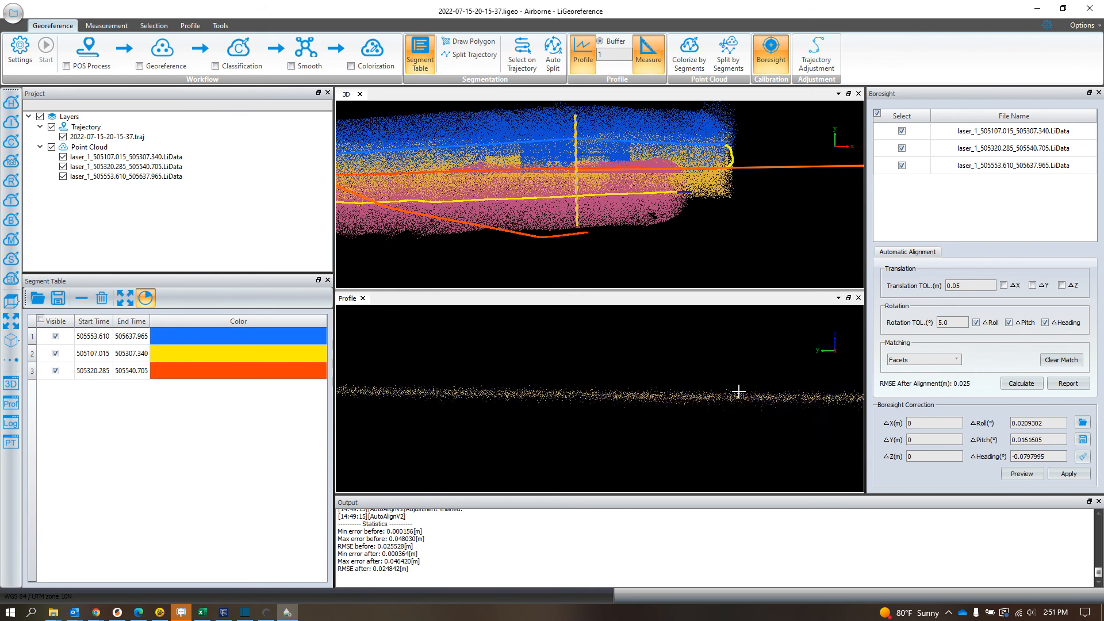
# Step: Apply the calculated roll, pitch and heading boresight correction to the three selected point cloud files and confirm
pyautogui.click(1069, 473)
pyautogui.click(620, 313)
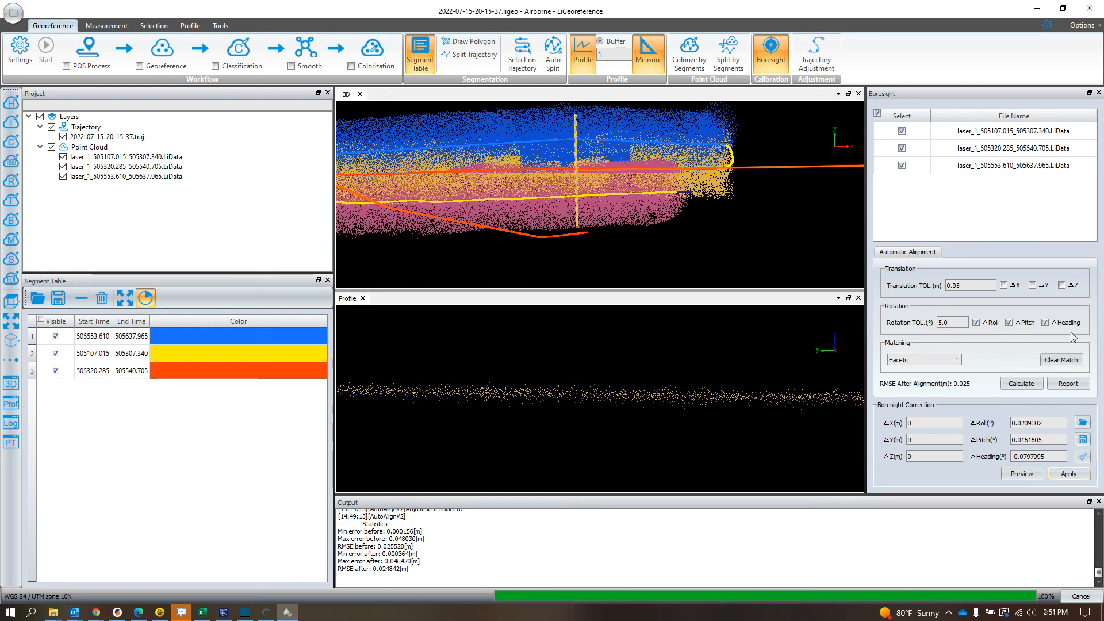
# Step: Measure diagonally across the boresight-corrected ground band in the profile to check its vertical thickness
pyautogui.scroll(5, 598, 396)
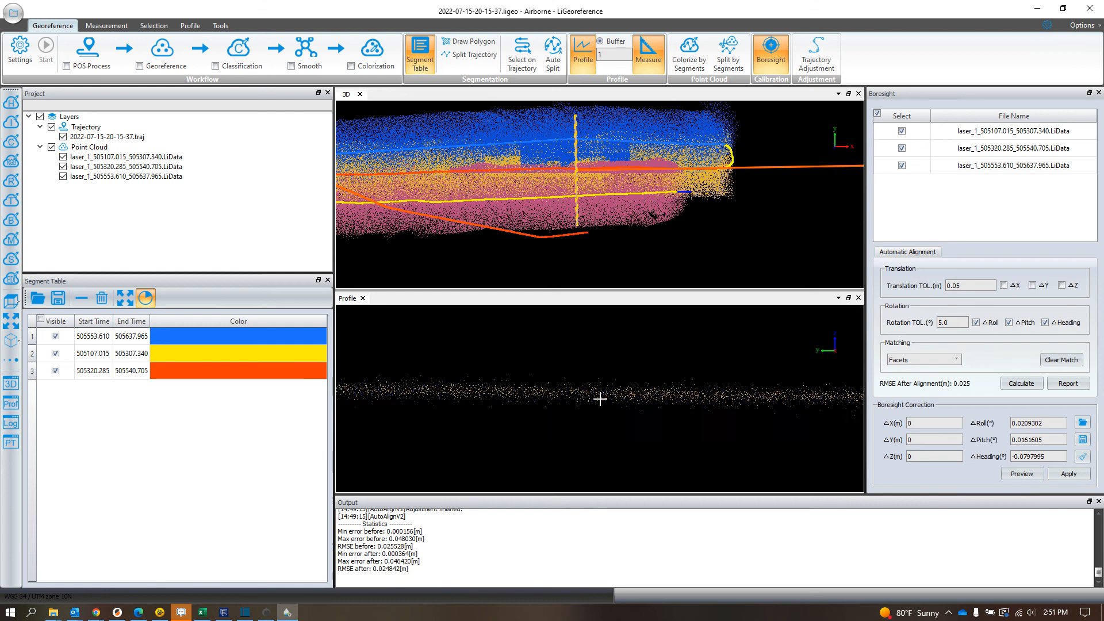
pyautogui.scroll(-5, 572, 395)
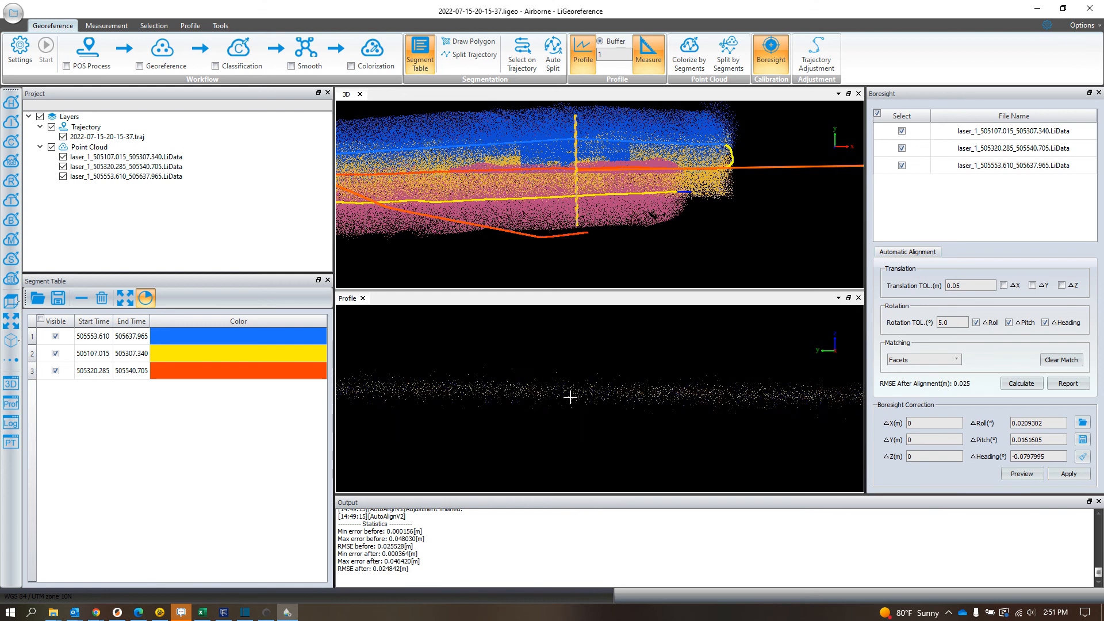
pyautogui.scroll(5, 727, 395)
pyautogui.scroll(3, 700, 408)
pyautogui.moveTo(700, 408); pyautogui.dragTo(575, 427, button='middle')
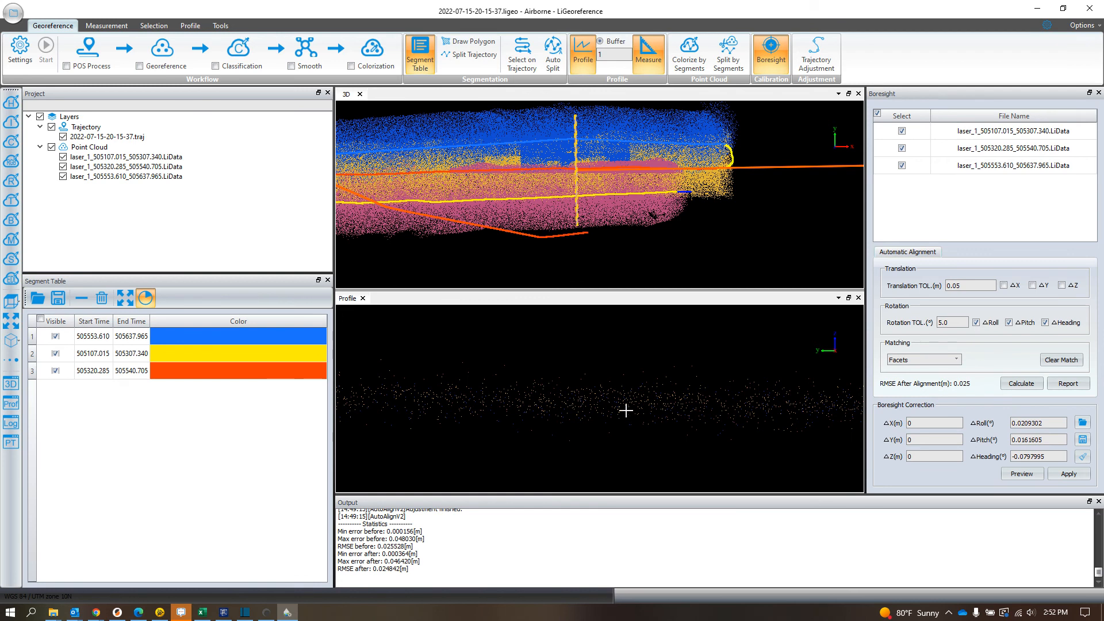
pyautogui.scroll(-3, 713, 388)
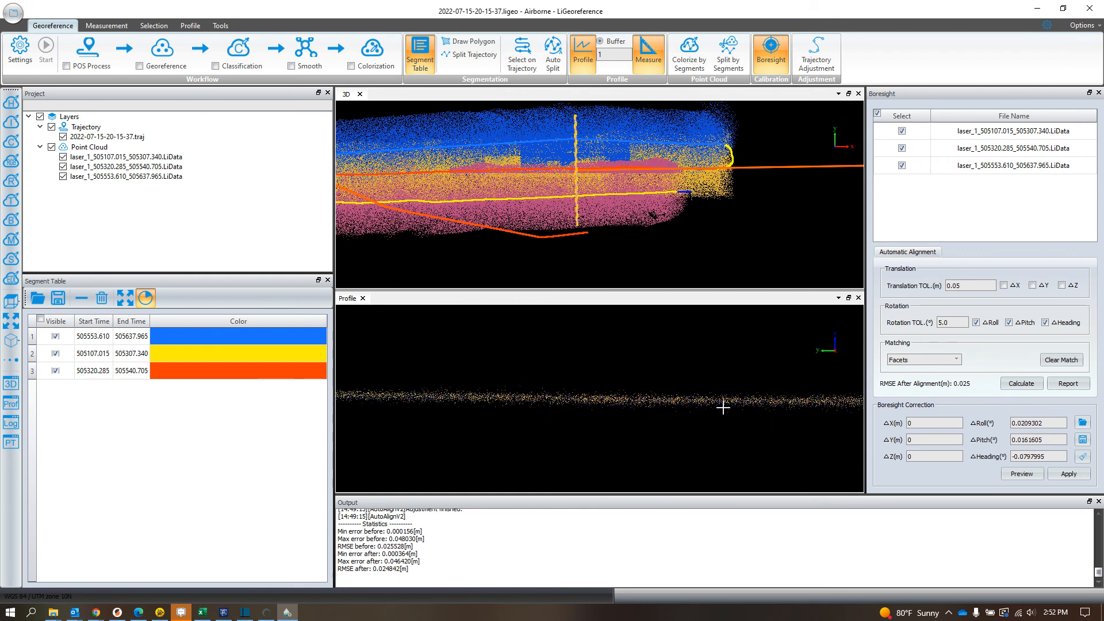
pyautogui.scroll(3, 759, 397)
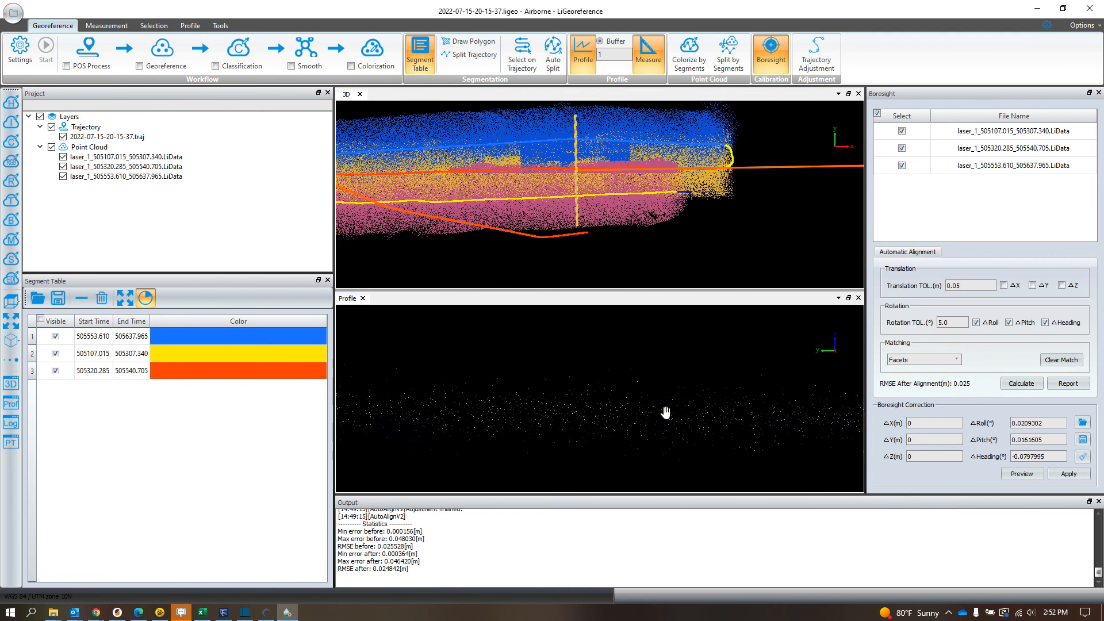
pyautogui.click(620, 367)
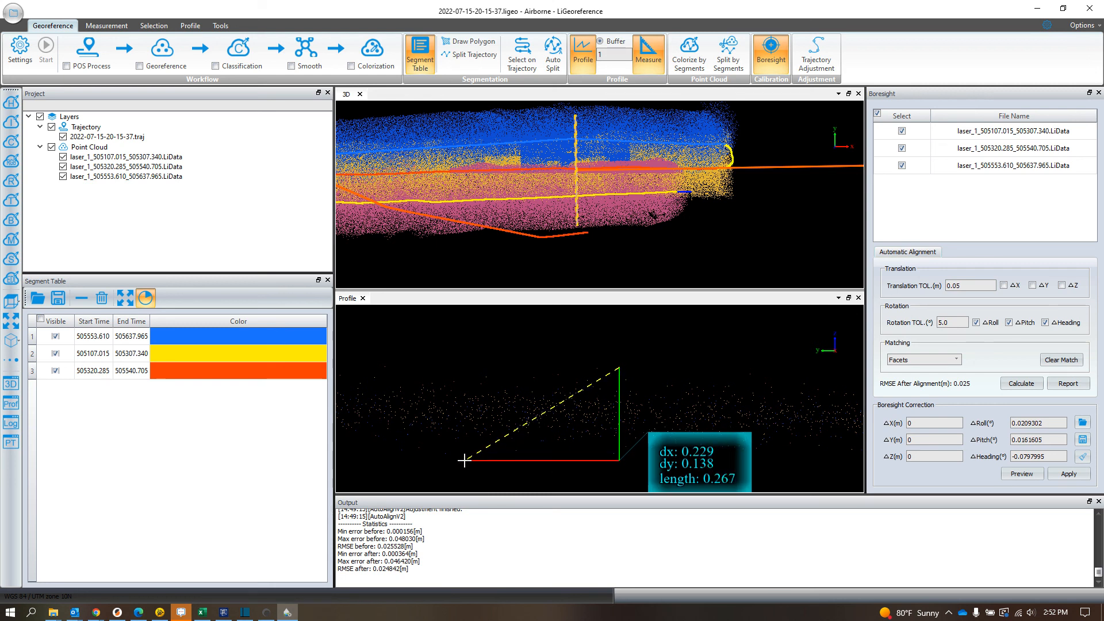
pyautogui.scroll(-3, 466, 459)
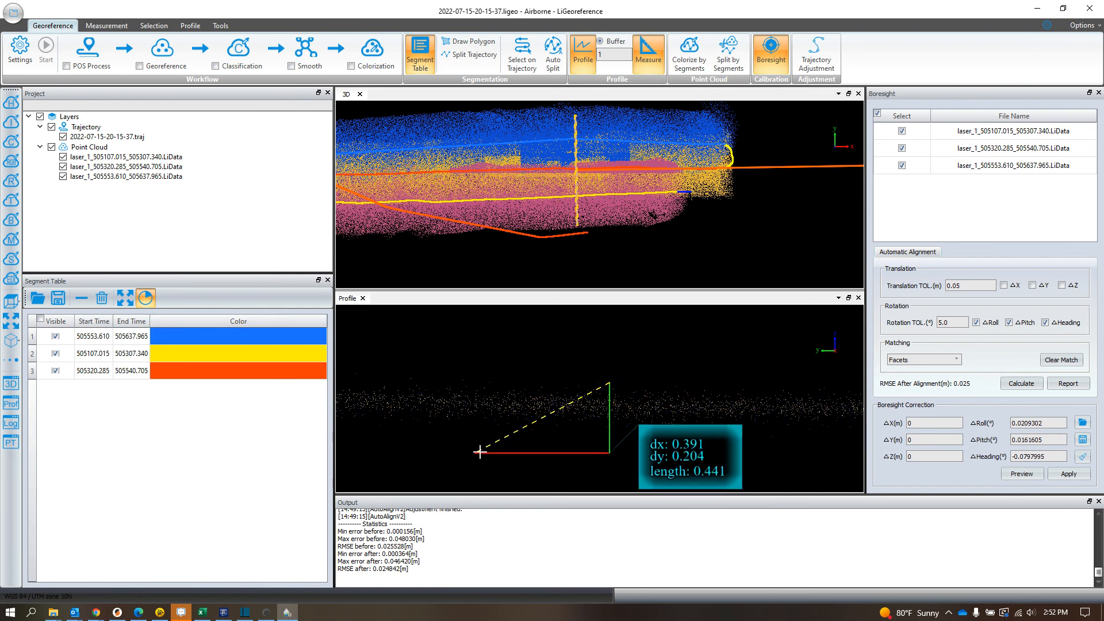
pyautogui.scroll(-3, 530, 449)
pyautogui.rightClick(542, 427)
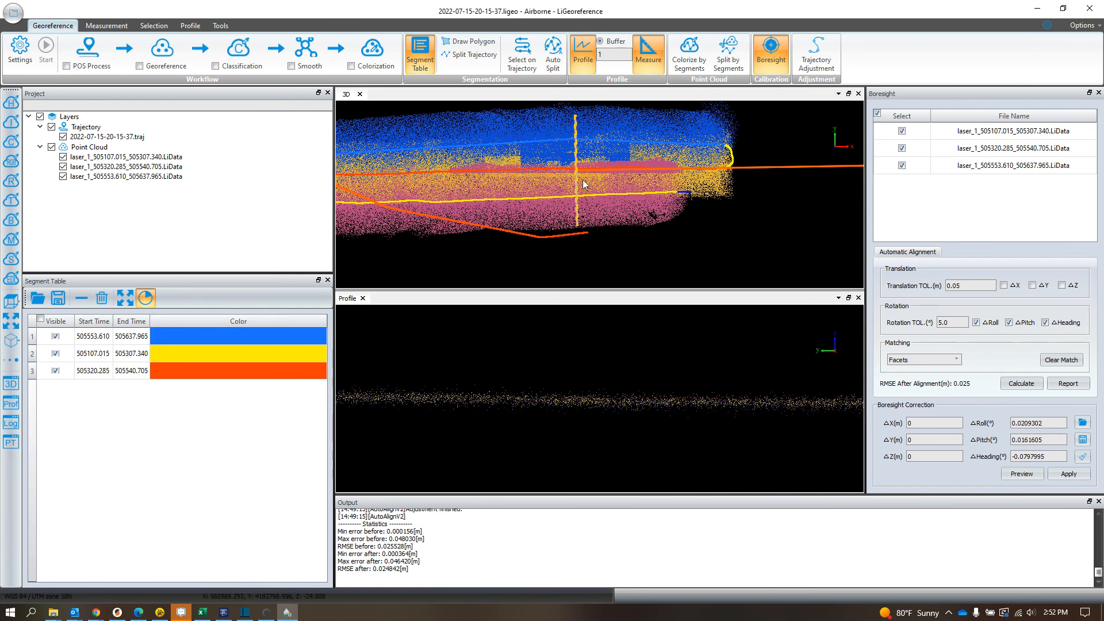
# Step: Examine further sections of the boresight-corrected ground band along the profile for remaining offsets between flight strips
pyautogui.moveTo(631, 414); pyautogui.dragTo(670, 411, button='middle')
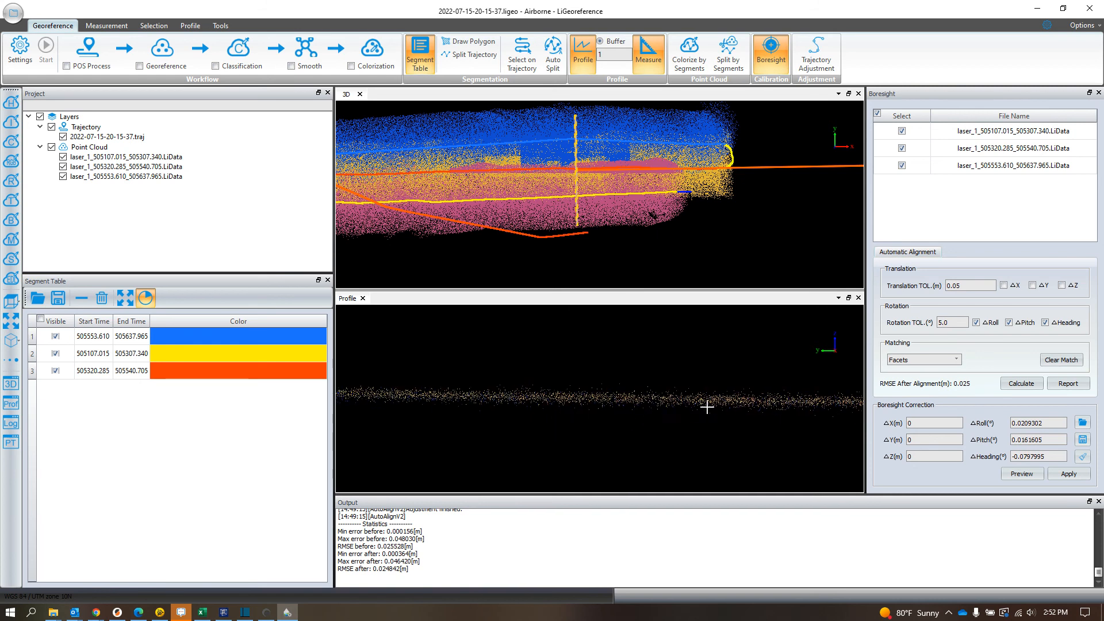
pyautogui.scroll(1, 706, 407)
pyautogui.moveTo(795, 406); pyautogui.dragTo(547, 403, button='middle')
pyautogui.moveTo(727, 406); pyautogui.dragTo(456, 404, button='middle')
pyautogui.scroll(-2, 632, 403)
pyautogui.scroll(-2, 631, 404)
pyautogui.moveTo(769, 399); pyautogui.dragTo(544, 403, button='middle')
pyautogui.moveTo(732, 403); pyautogui.dragTo(658, 414, button='middle')
pyautogui.scroll(1, 658, 414)
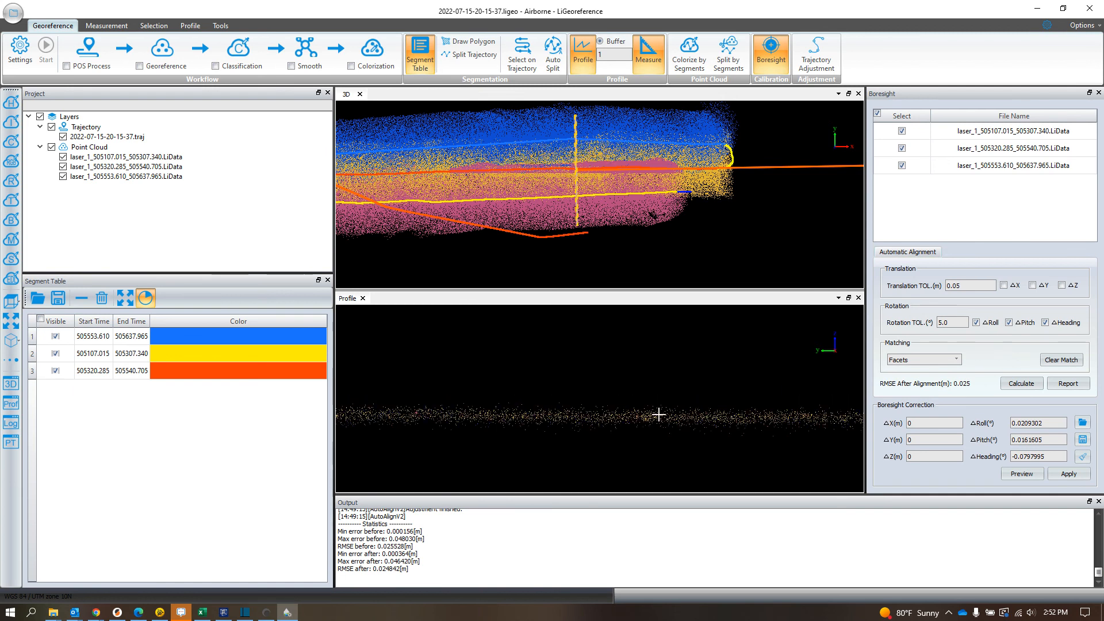
pyautogui.scroll(2, 741, 433)
pyautogui.moveTo(742, 433); pyautogui.dragTo(676, 394, button='middle')
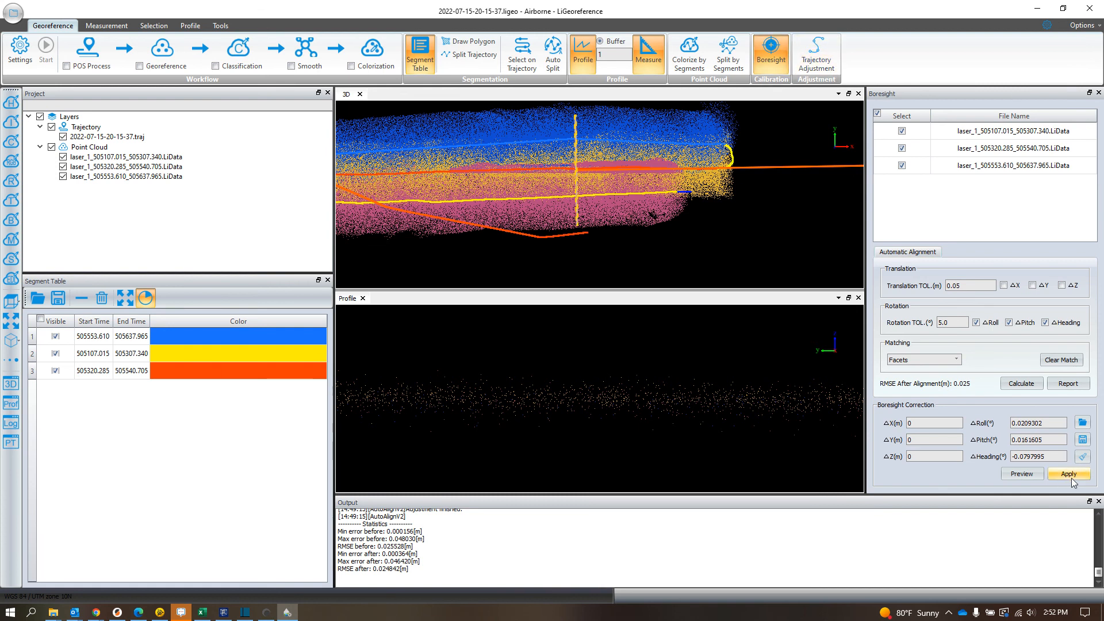
# Step: Run Trajectory Adjustment on all three point clouds with X, Y, Z, roll, pitch and heading corrections and a 5.00-second spline node interval, allowing overwriting
pyautogui.click(1099, 93)
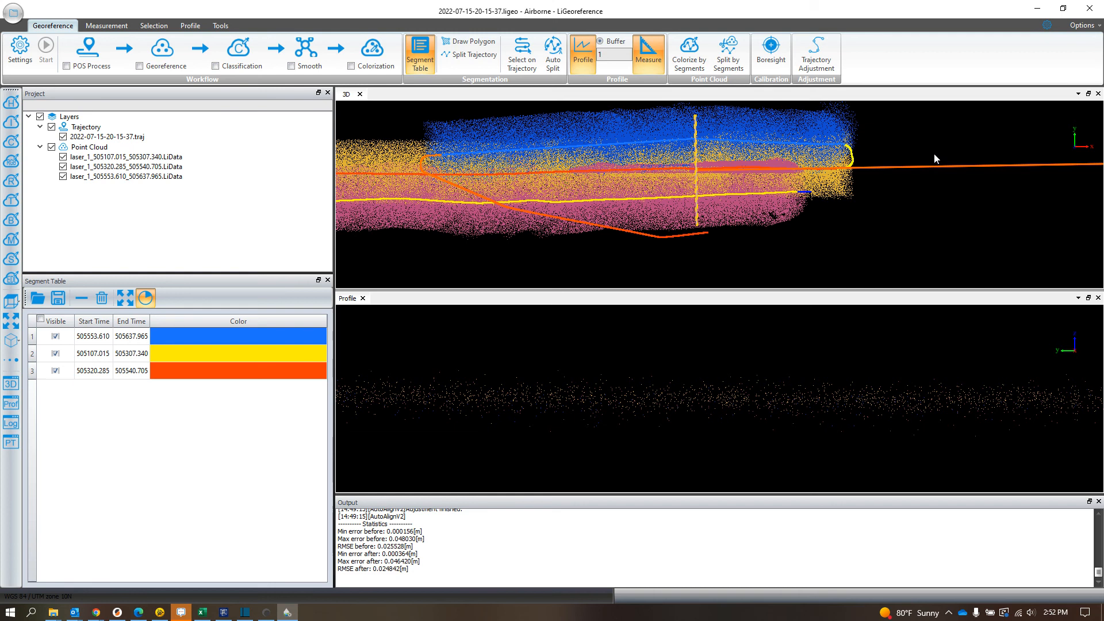
pyautogui.click(816, 57)
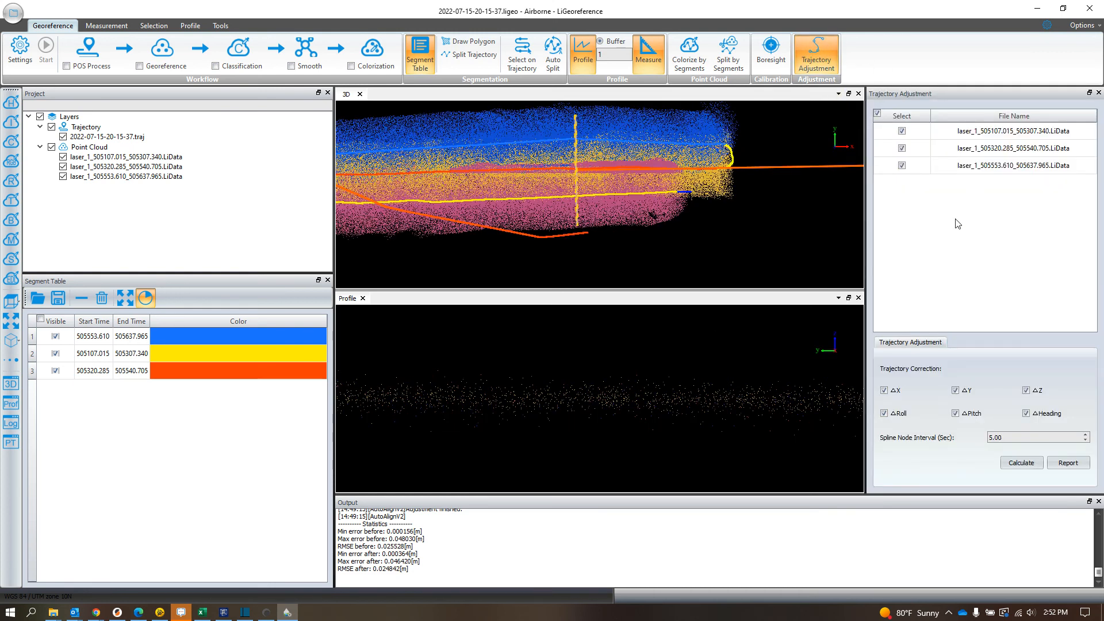
pyautogui.click(1023, 464)
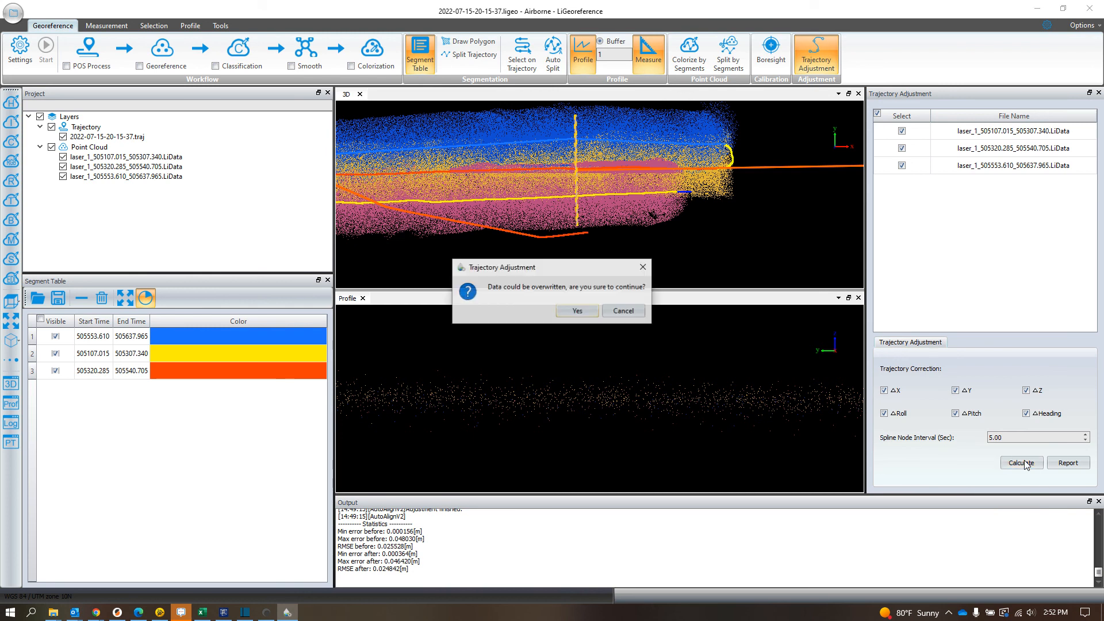
pyautogui.click(576, 311)
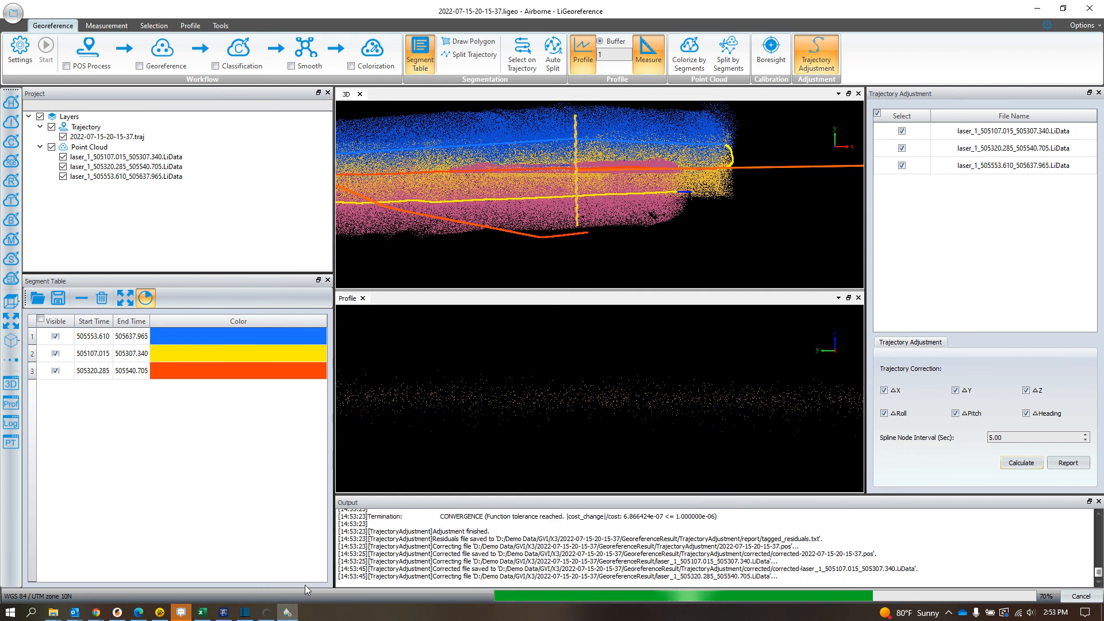
pyautogui.click(266, 614)
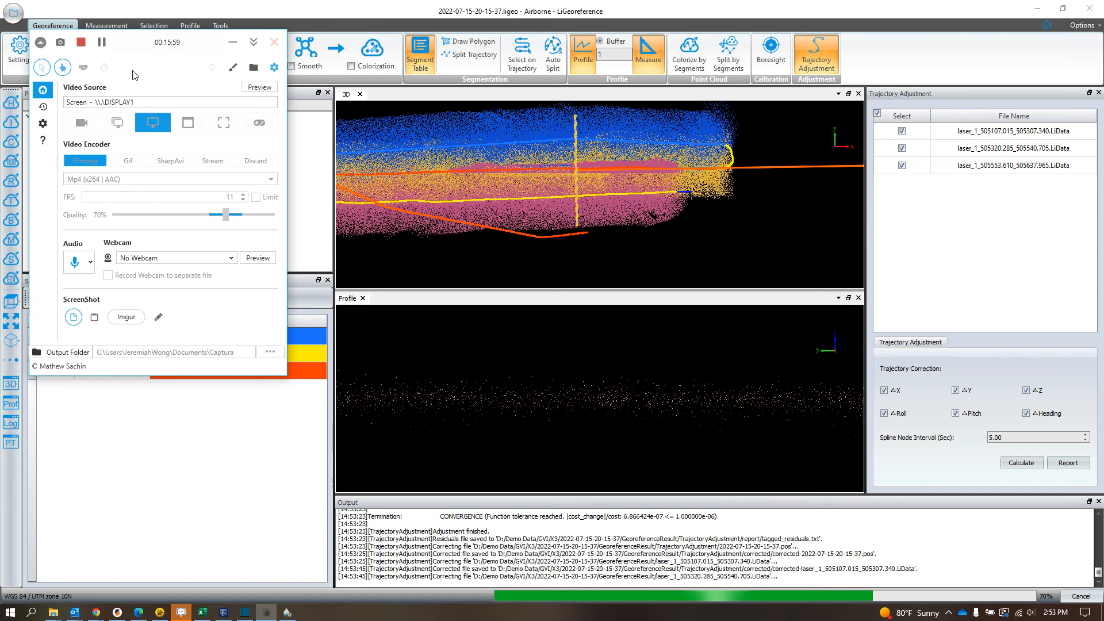
pyautogui.click(102, 45)
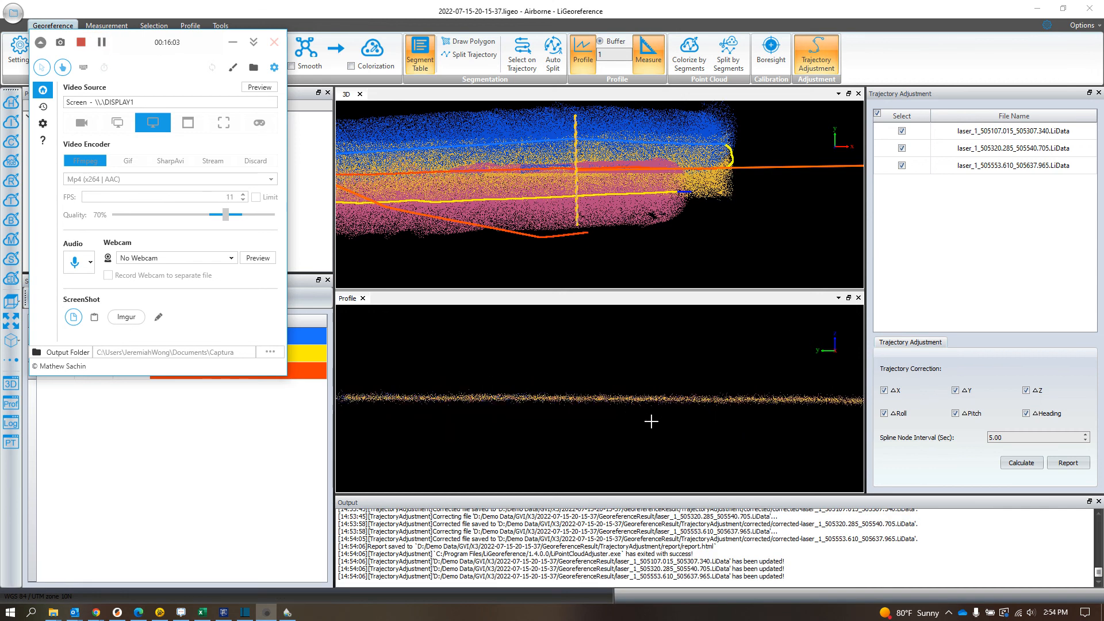
# Step: Measure diagonally across the trajectory-adjusted ground points in the profile to check the band's vertical spread
pyautogui.moveTo(781, 405); pyautogui.dragTo(683, 407)
pyautogui.scroll(-4, 590, 415)
pyautogui.scroll(3, 499, 406)
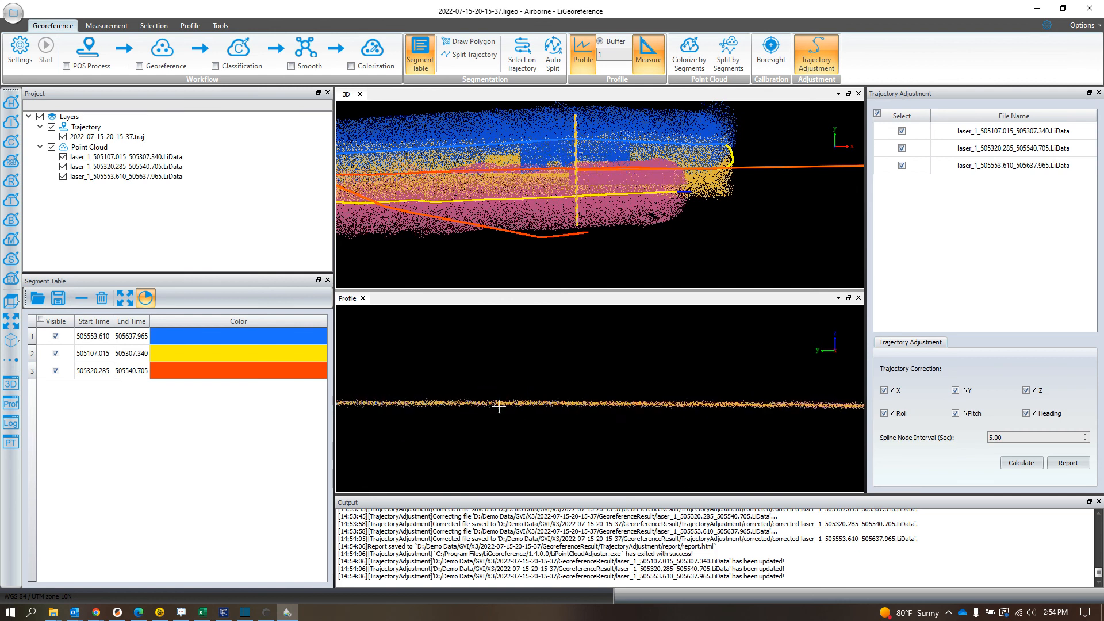
pyautogui.scroll(3, 634, 416)
pyautogui.moveTo(562, 439); pyautogui.dragTo(531, 368)
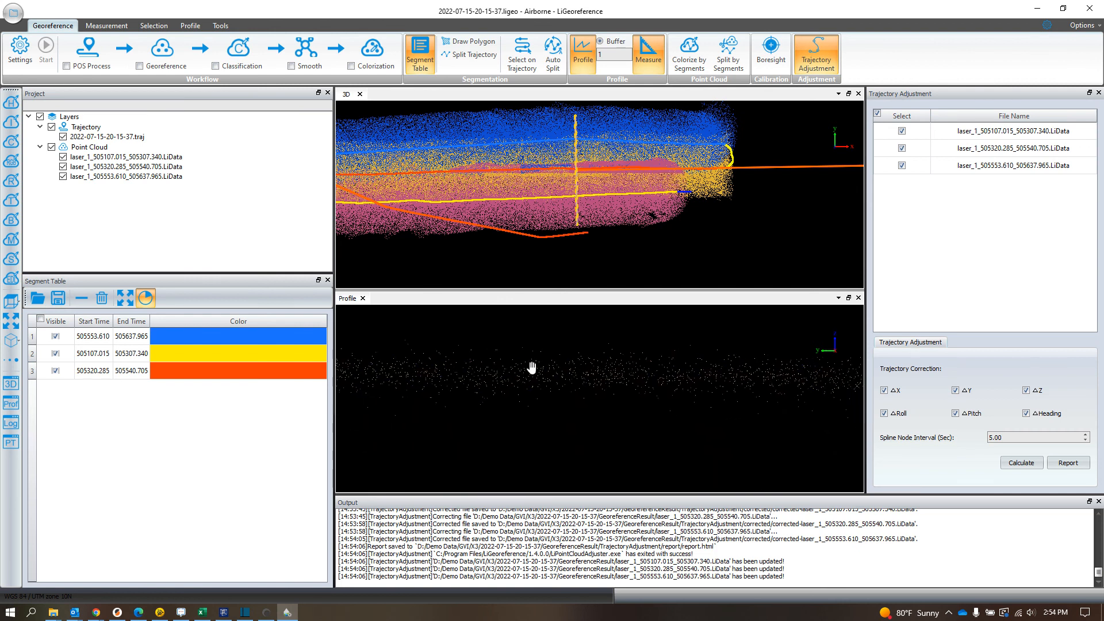
pyautogui.click(691, 345)
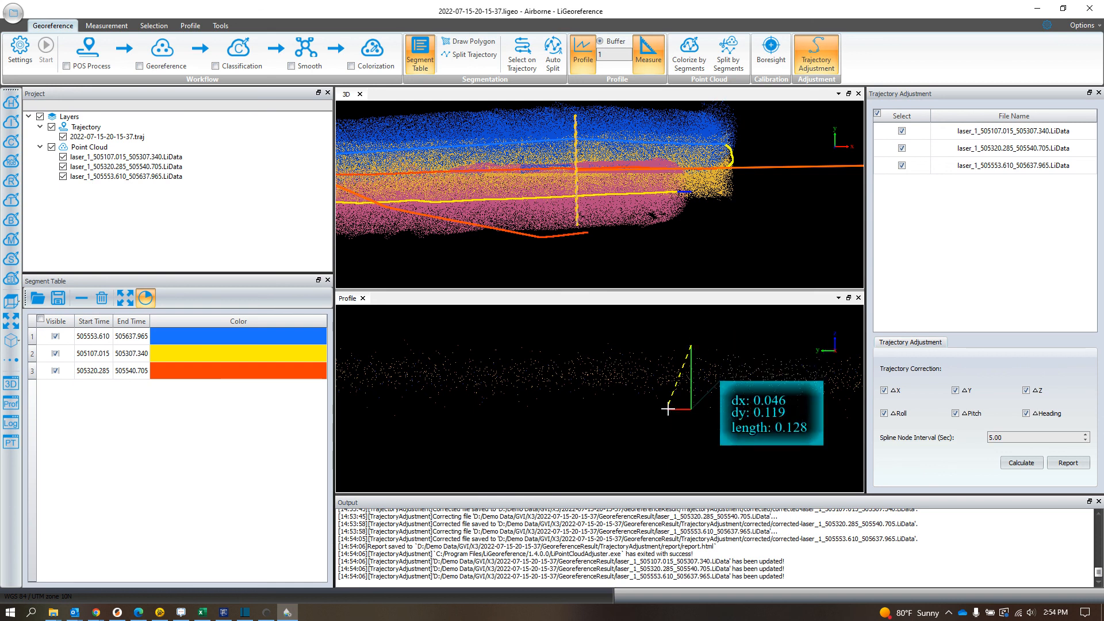
pyautogui.rightClick(603, 405)
# Step: Measure nearly vertically through the trajectory-adjusted ground band at another spot in the profile
pyautogui.scroll(-7, 741, 388)
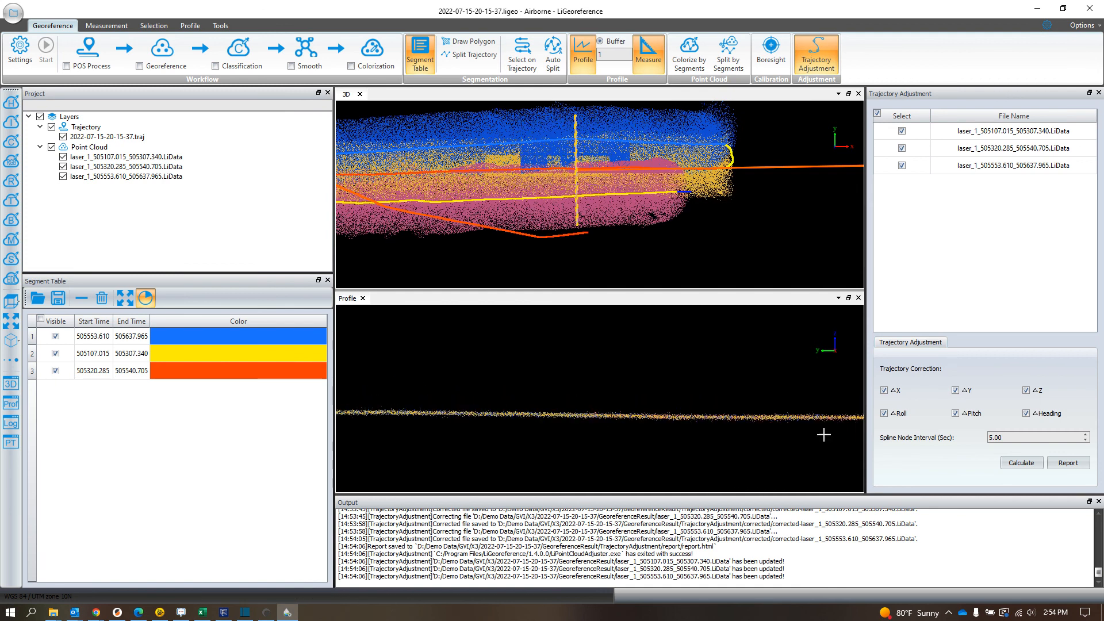
pyautogui.scroll(5, 626, 414)
pyautogui.scroll(2, 583, 410)
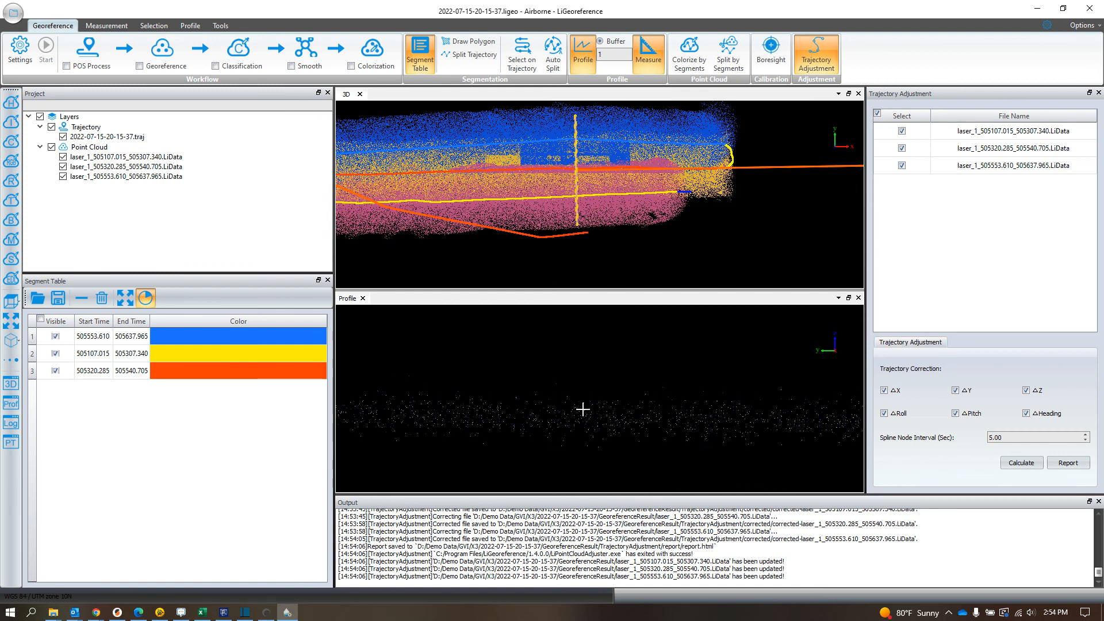
pyautogui.click(559, 383)
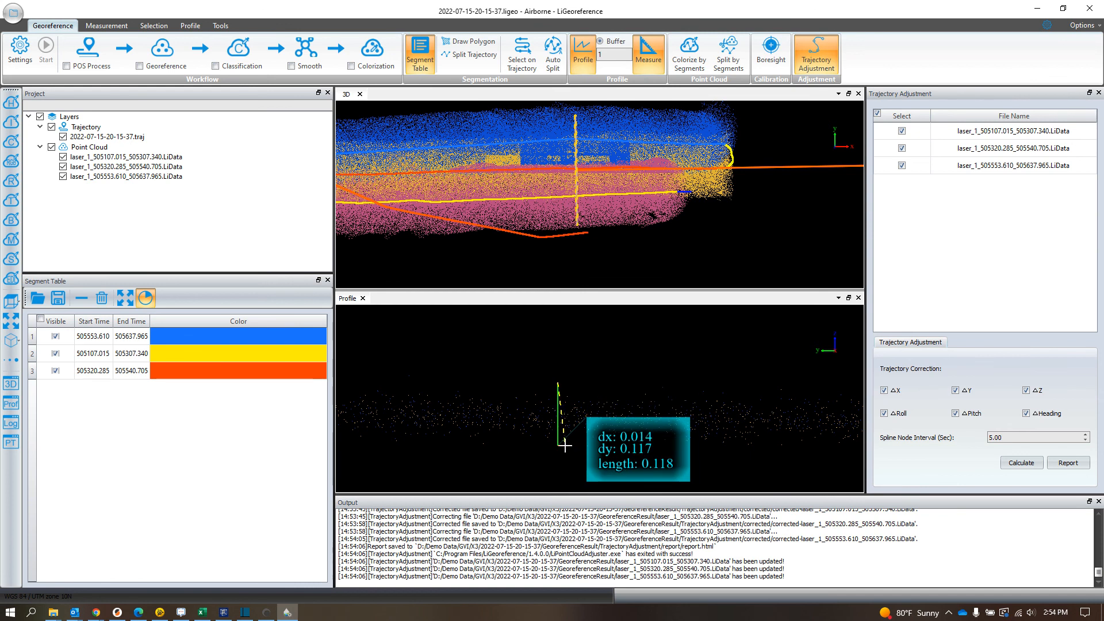
pyautogui.rightClick(565, 445)
pyautogui.scroll(-2, 679, 334)
# Step: Draw a new profile line across all three flight strips, west of the previous profile location
pyautogui.click(579, 45)
pyautogui.click(484, 120)
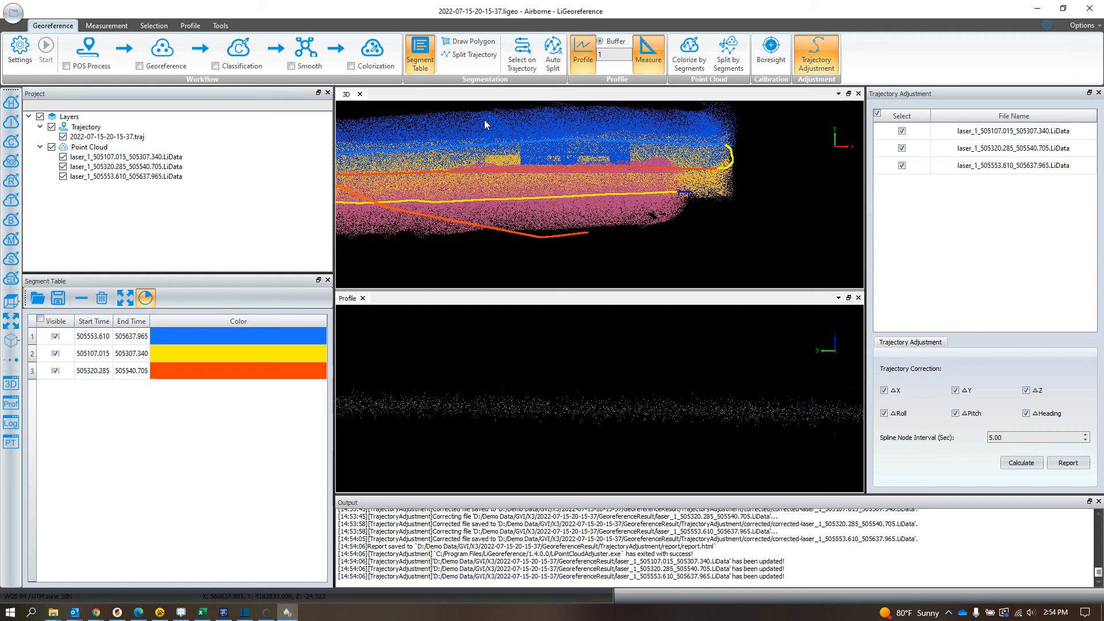
pyautogui.click(467, 215)
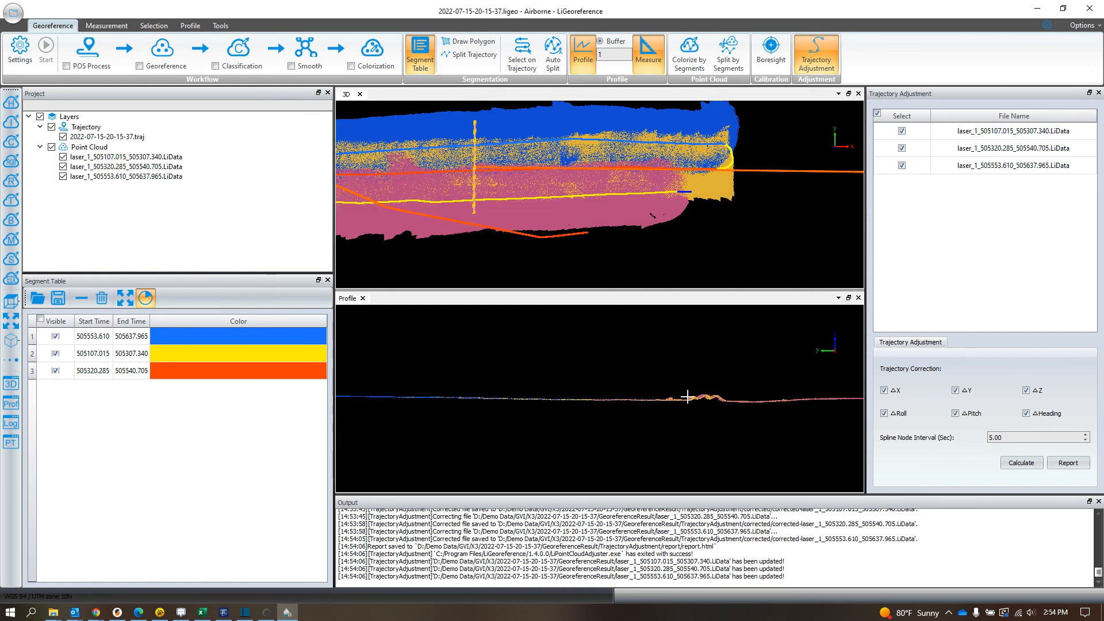
# Step: Inspect the new profile from the small mounds toward the pink strip's edge to check how closely the adjusted flight strips match
pyautogui.scroll(5, 715, 432)
pyautogui.moveTo(752, 454); pyautogui.dragTo(512, 405, button='middle')
pyautogui.moveTo(816, 395); pyautogui.dragTo(648, 395, button='middle')
pyautogui.scroll(4, 671, 412)
pyautogui.moveTo(771, 442); pyautogui.dragTo(547, 408, button='middle')
pyautogui.moveTo(797, 415); pyautogui.dragTo(583, 407, button='middle')
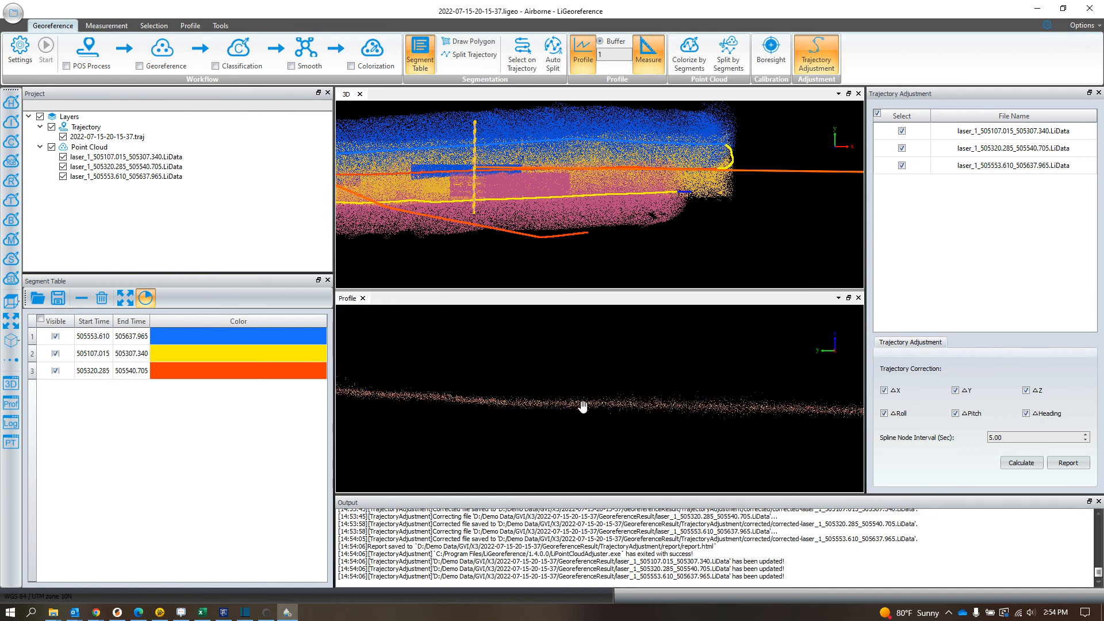
pyautogui.moveTo(496, 412); pyautogui.dragTo(491, 412, button='middle')
pyautogui.moveTo(809, 395); pyautogui.dragTo(614, 402, button='middle')
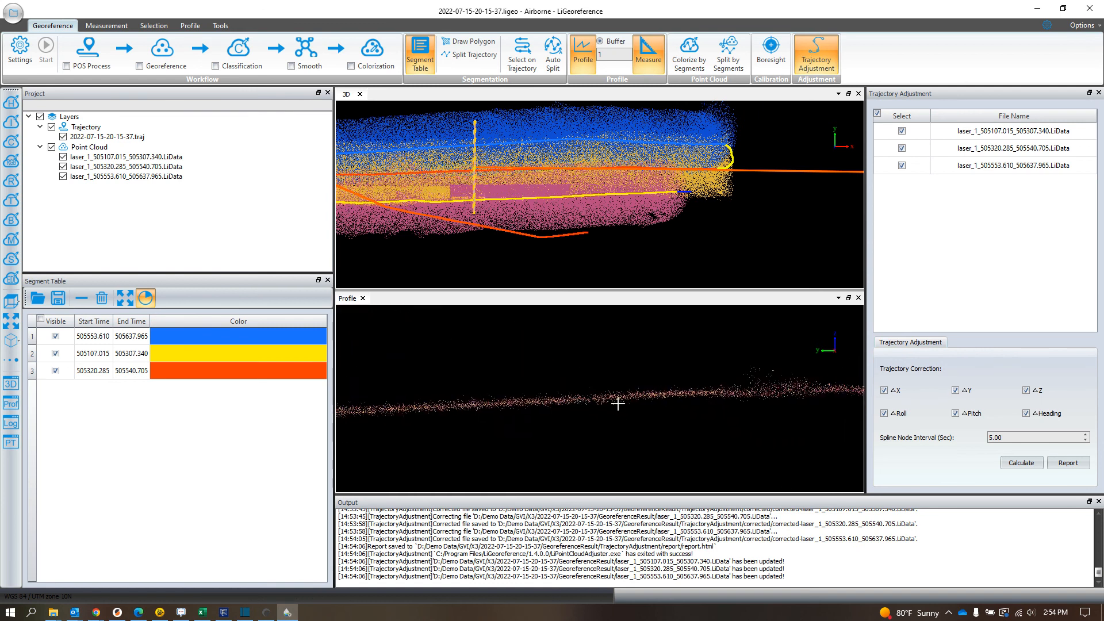
pyautogui.scroll(-7, 702, 407)
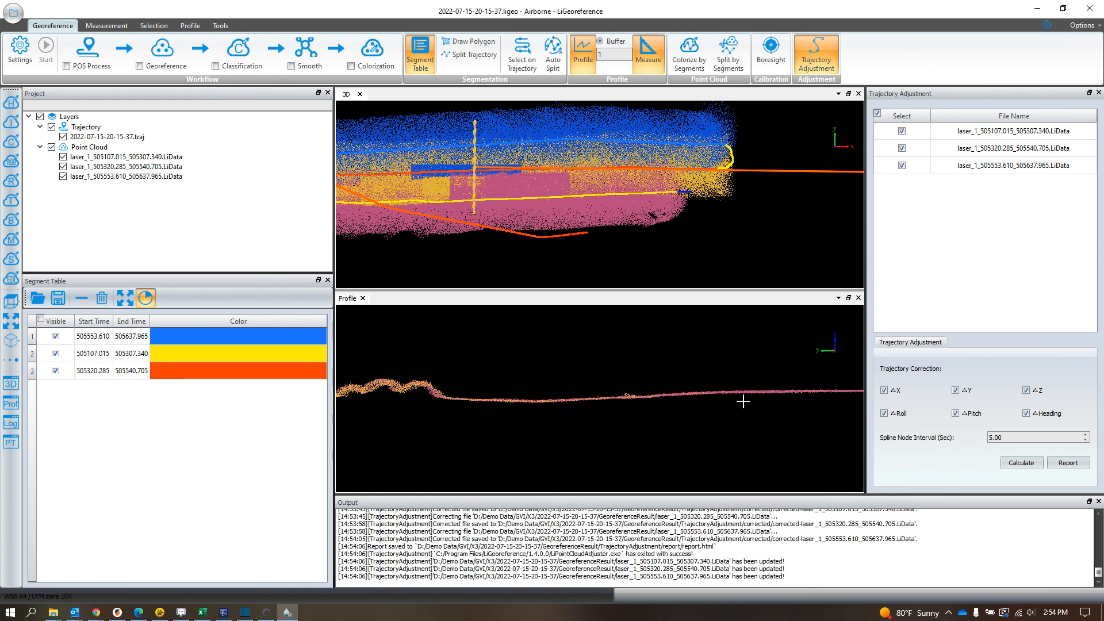
pyautogui.scroll(5, 757, 394)
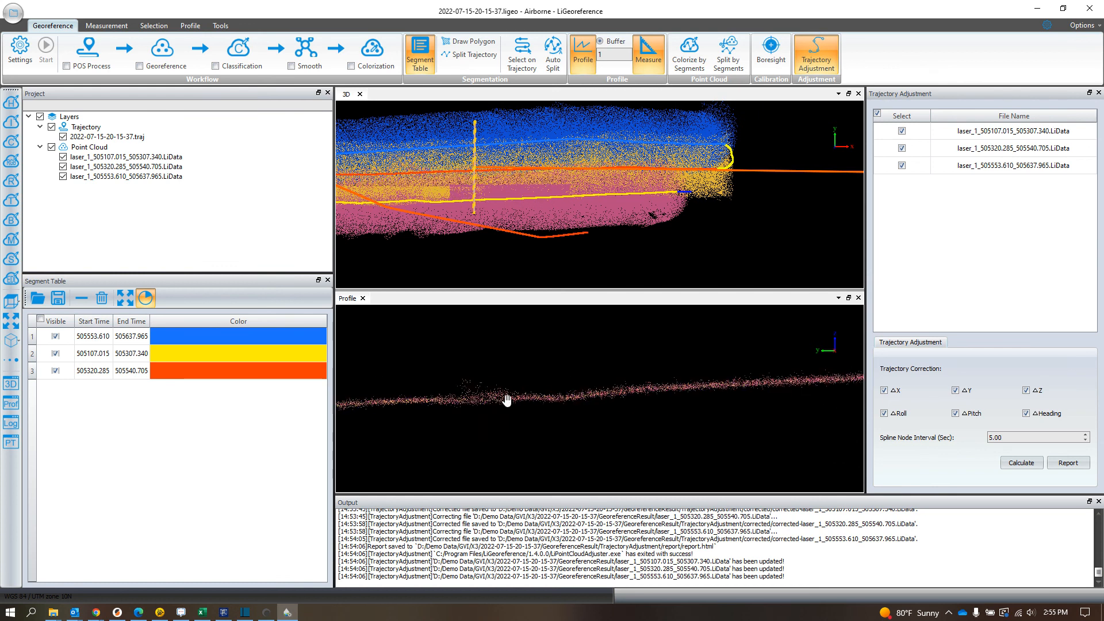
pyautogui.moveTo(582, 397); pyautogui.dragTo(490, 407, button='middle')
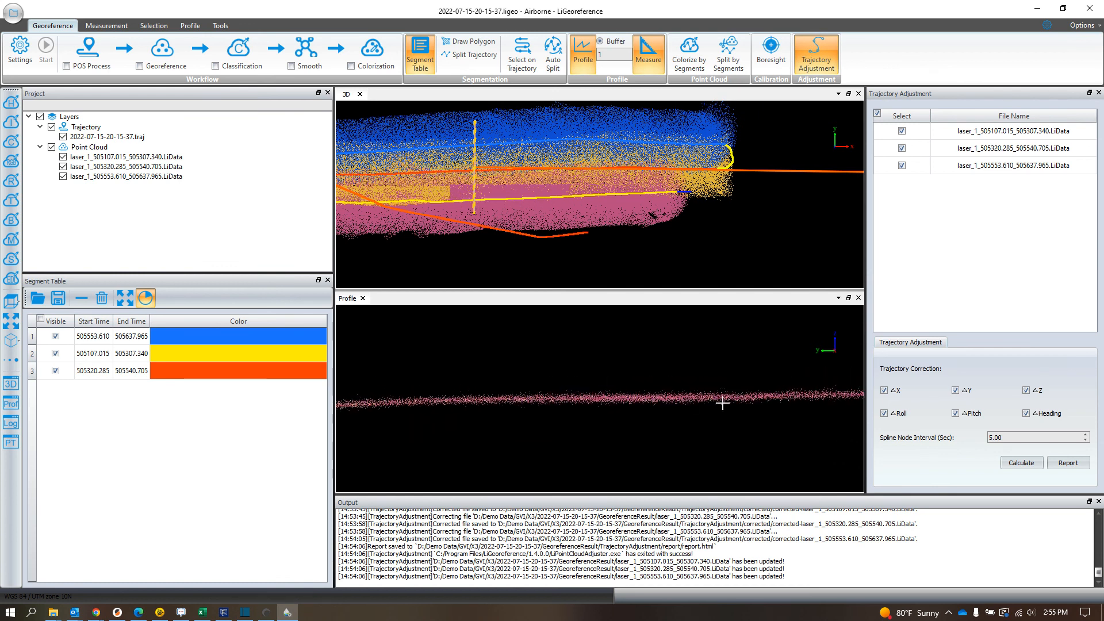
# Step: Enable Colorization as the processing stage to run in the workflow
pyautogui.moveTo(552, 211); pyautogui.dragTo(672, 224, button='middle')
pyautogui.click(351, 66)
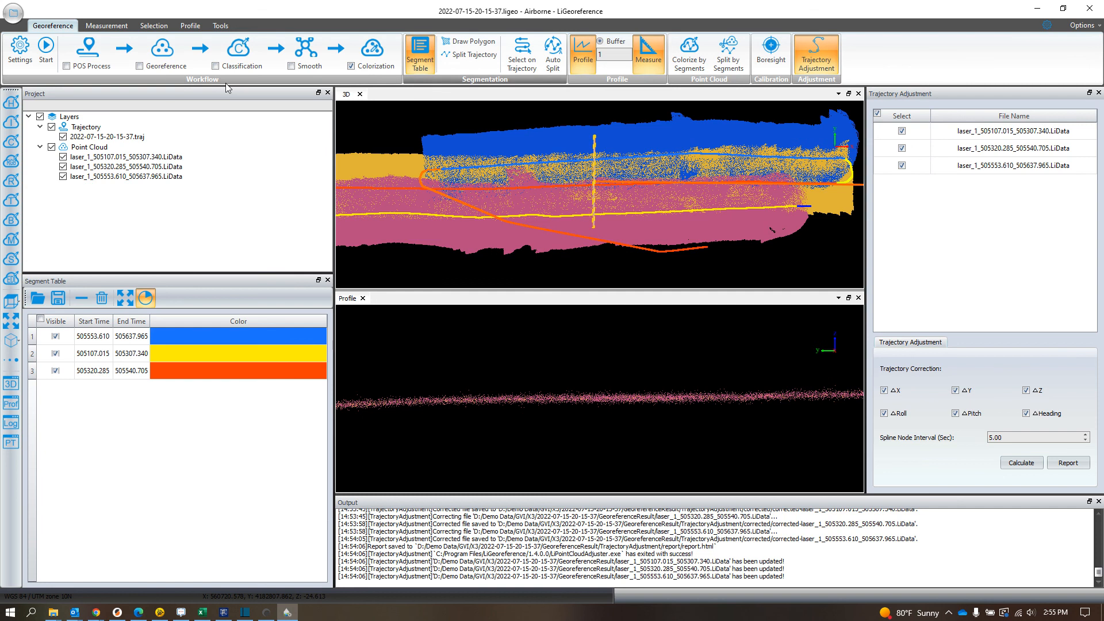
# Step: Close the Trajectory Adjustment tool and run the Colorization stage on the point cloud
pyautogui.click(46, 47)
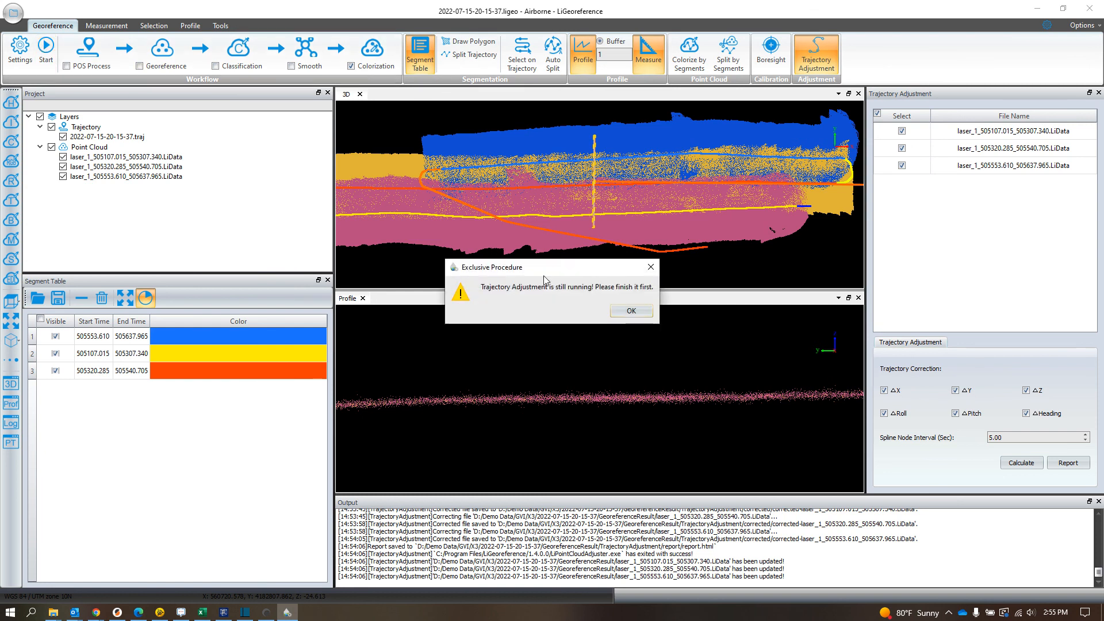
pyautogui.click(632, 311)
pyautogui.click(1098, 93)
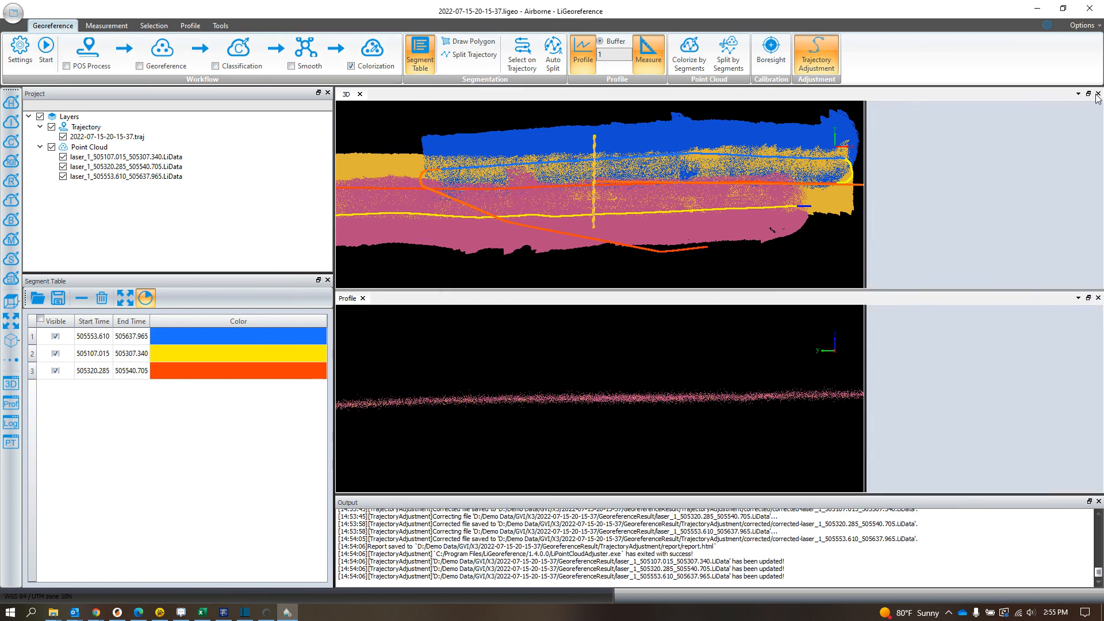
pyautogui.click(47, 51)
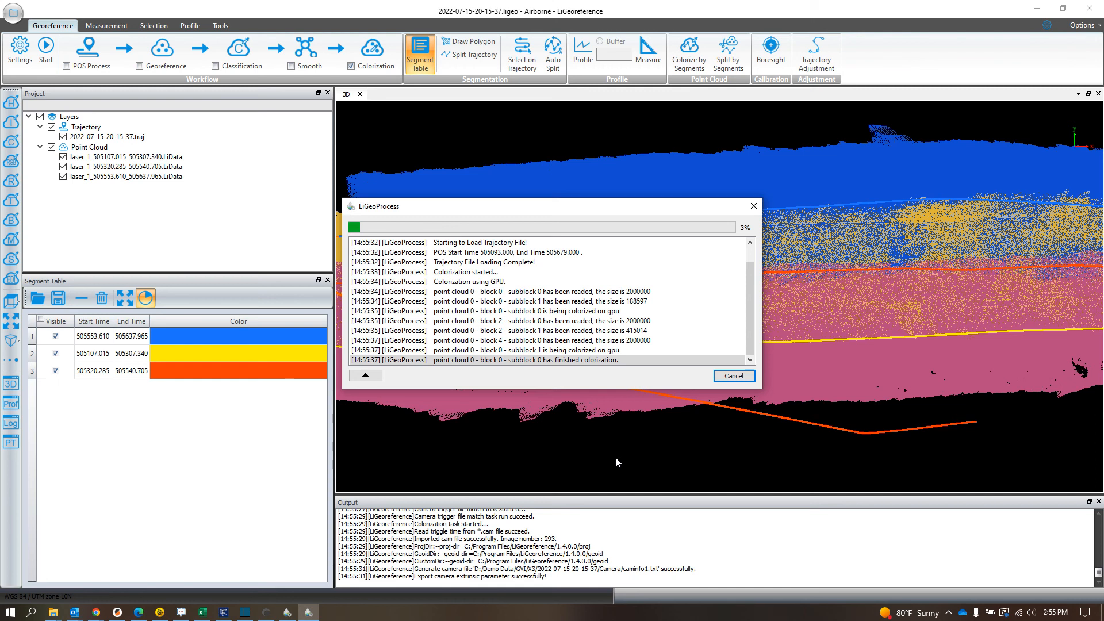
pyautogui.click(266, 613)
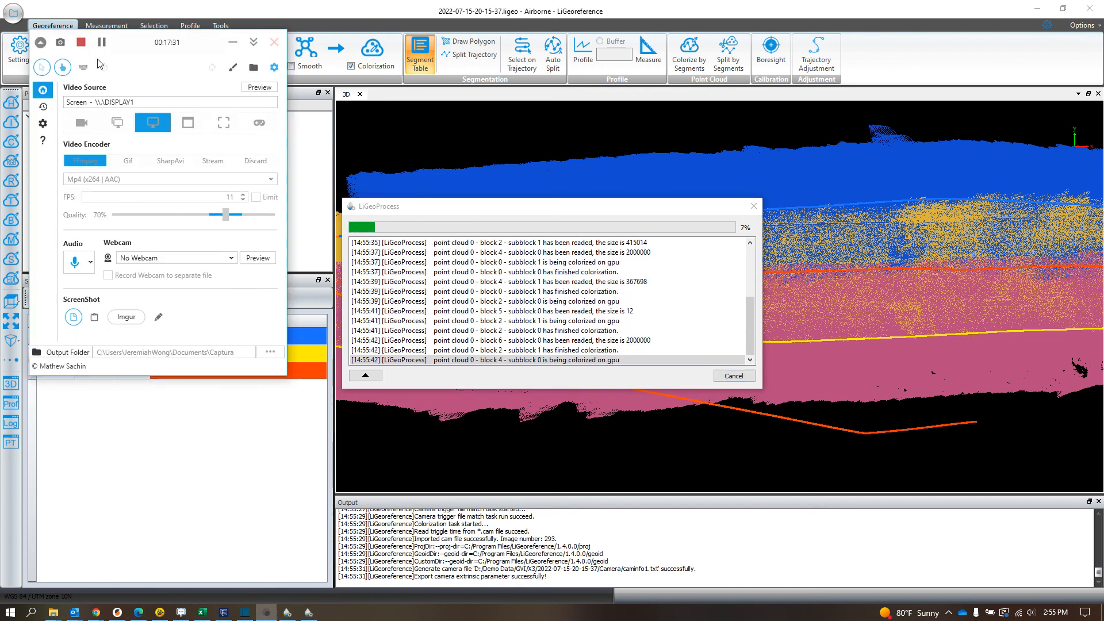
pyautogui.click(103, 45)
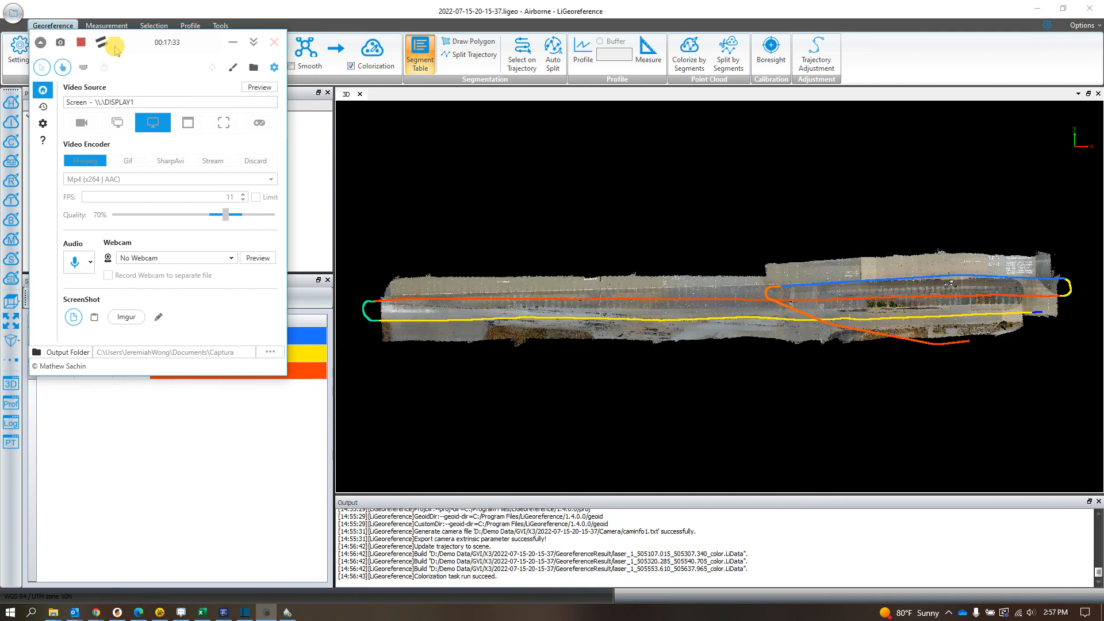
pyautogui.click(854, 387)
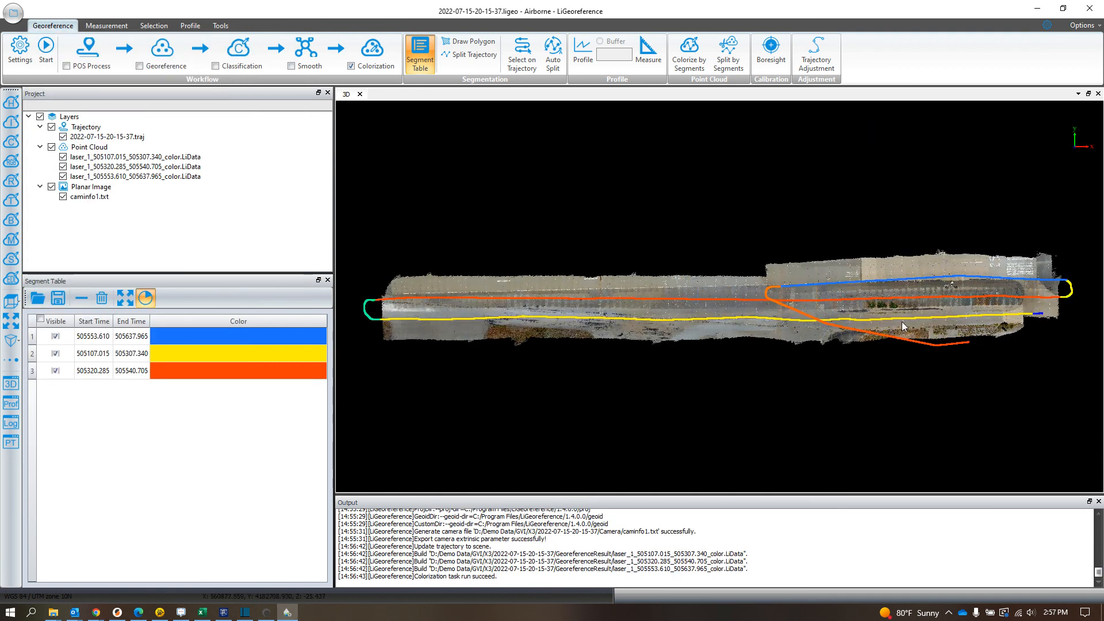
# Step: Hide all three flight trajectory segments so they no longer cover the colorized point cloud
pyautogui.scroll(4, 761, 355)
pyautogui.moveTo(828, 405); pyautogui.dragTo(822, 361)
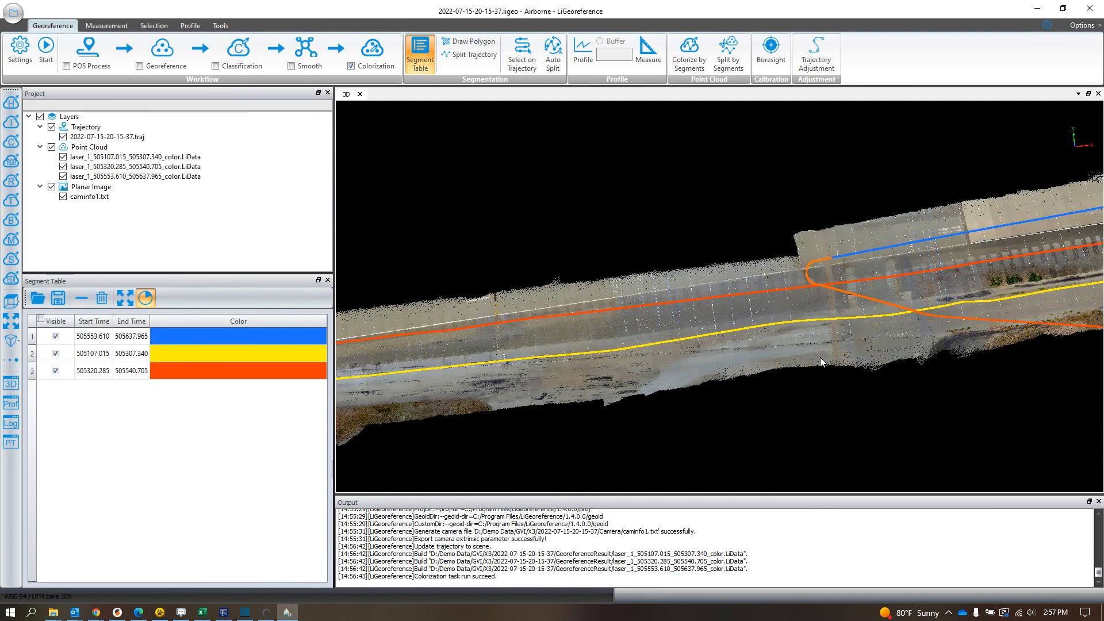
pyautogui.moveTo(871, 294); pyautogui.dragTo(772, 275)
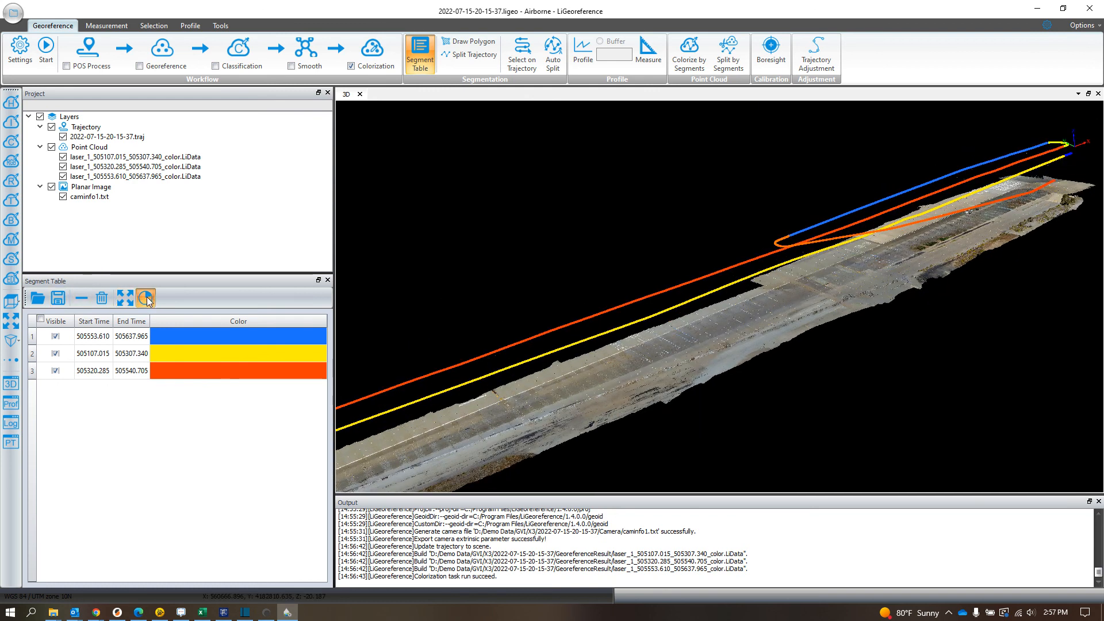
pyautogui.click(55, 337)
pyautogui.click(55, 354)
pyautogui.click(55, 371)
# Step: Examine the white painted stall lines on the pavement in the colorized point cloud at close range
pyautogui.scroll(6, 792, 316)
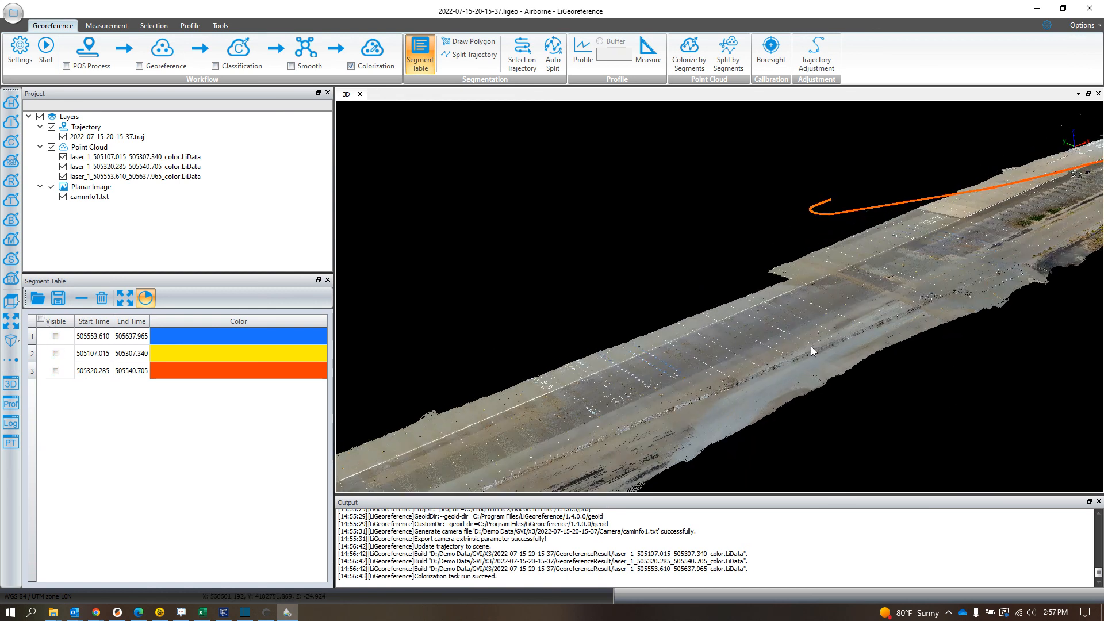
pyautogui.scroll(4, 810, 370)
pyautogui.moveTo(811, 381); pyautogui.dragTo(765, 243, button='middle')
pyautogui.scroll(3, 803, 399)
pyautogui.scroll(2, 906, 377)
pyautogui.moveTo(853, 374); pyautogui.dragTo(618, 399, button='middle')
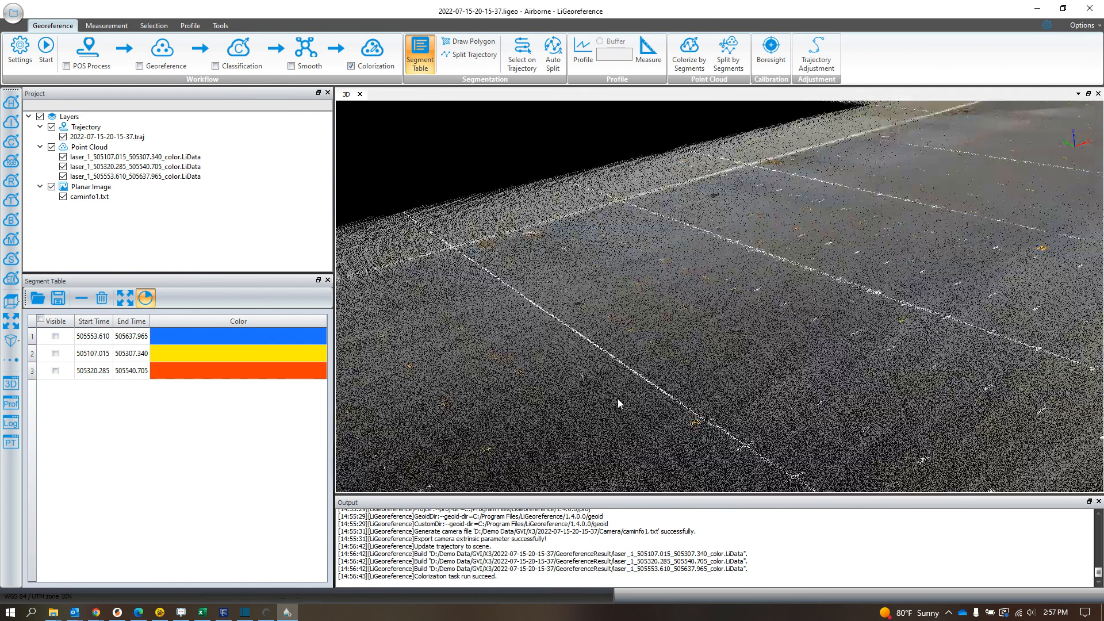
pyautogui.scroll(-3, 617, 398)
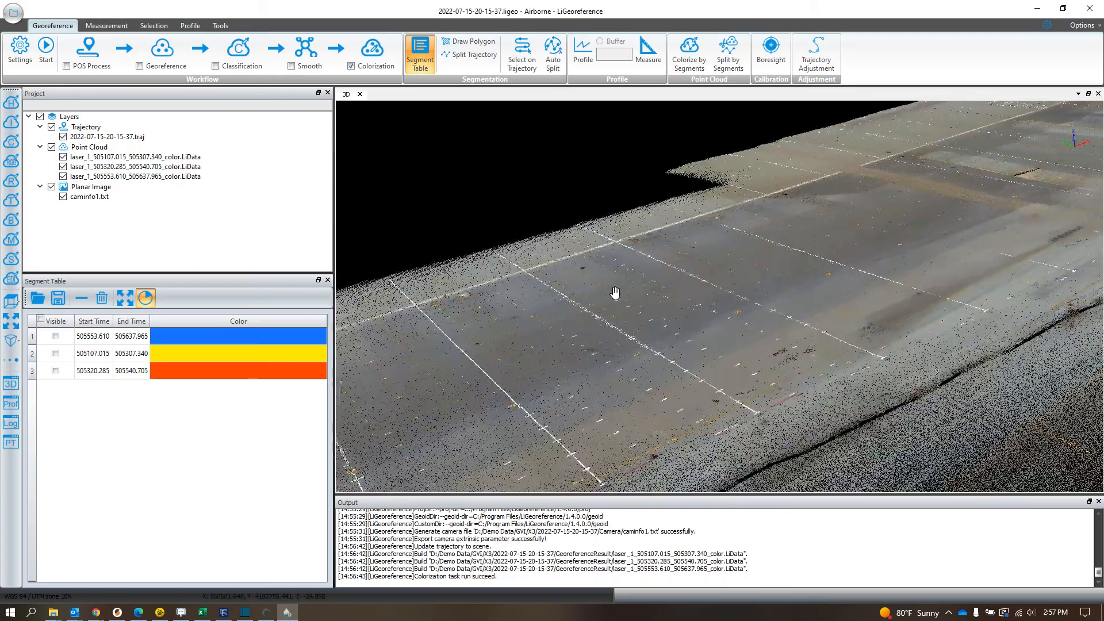
pyautogui.scroll(3, 906, 264)
pyautogui.moveTo(956, 264)
pyautogui.mouseDown()
pyautogui.moveTo(974, 240)
pyautogui.moveTo(1019, 246)
pyautogui.moveTo(988, 183)
pyautogui.mouseUp()
pyautogui.moveTo(898, 240)
pyautogui.mouseDown(button='middle')
pyautogui.moveTo(872, 295)
pyautogui.moveTo(705, 340)
pyautogui.moveTo(653, 391)
pyautogui.mouseUp(button='middle')
pyautogui.moveTo(998, 285); pyautogui.dragTo(872, 178, button='middle')
# Step: Examine the colorized pavement from the opposite direction, covering the orange and white lines and the long raised edge
pyautogui.scroll(4, 719, 359)
pyautogui.scroll(2, 719, 364)
pyautogui.moveTo(716, 378); pyautogui.dragTo(807, 366, button='middle')
pyautogui.moveTo(686, 377)
pyautogui.mouseDown()
pyautogui.moveTo(827, 382)
pyautogui.moveTo(994, 349)
pyautogui.moveTo(721, 380)
pyautogui.moveTo(779, 340)
pyautogui.moveTo(729, 344)
pyautogui.mouseUp()
pyautogui.moveTo(567, 180); pyautogui.dragTo(640, 168)
pyautogui.scroll(-2, 642, 173)
pyautogui.moveTo(735, 395); pyautogui.dragTo(767, 406, button='middle')
pyautogui.scroll(-1, 639, 266)
pyautogui.scroll(-5, 638, 268)
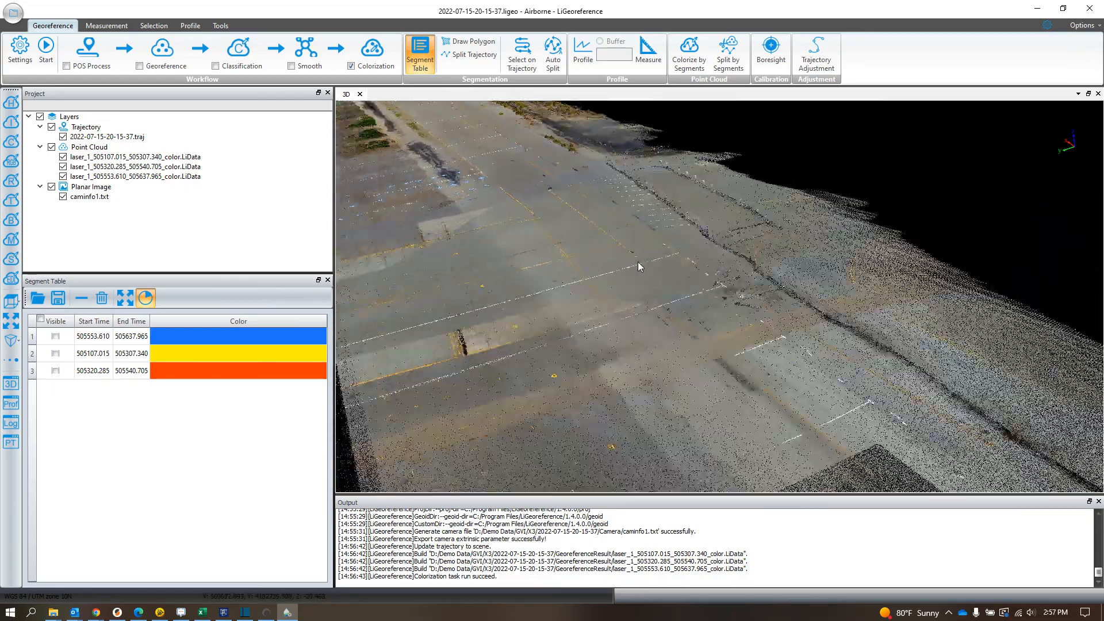
# Step: Examine the blue and white ground markings and the long white edge line along the pavement to judge the colorization
pyautogui.scroll(-1, 649, 286)
pyautogui.moveTo(727, 393); pyautogui.dragTo(592, 178, button='middle')
pyautogui.scroll(-4, 617, 269)
pyautogui.scroll(-4, 948, 380)
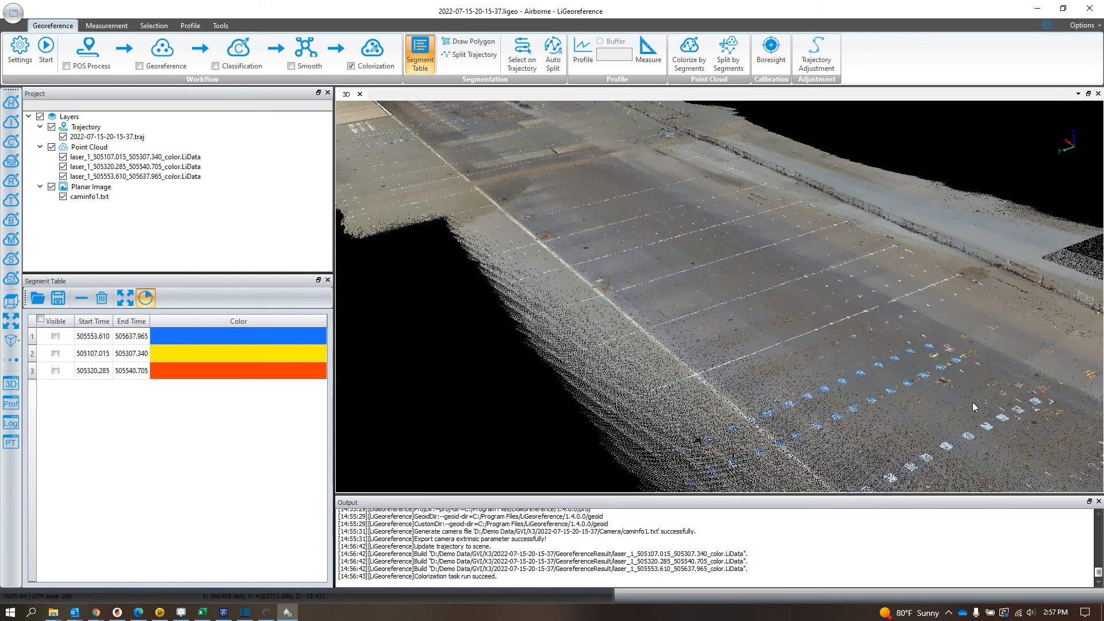
pyautogui.moveTo(934, 353); pyautogui.dragTo(916, 356)
pyautogui.moveTo(813, 153); pyautogui.dragTo(873, 151)
pyautogui.scroll(-2, 688, 397)
pyautogui.scroll(-1, 708, 329)
pyautogui.moveTo(730, 298)
pyautogui.mouseDown()
pyautogui.moveTo(734, 333)
pyautogui.moveTo(762, 333)
pyautogui.mouseUp()
pyautogui.moveTo(765, 331)
pyautogui.mouseDown(button='middle')
pyautogui.moveTo(740, 313)
pyautogui.moveTo(612, 295)
pyautogui.moveTo(569, 254)
pyautogui.mouseUp(button='middle')
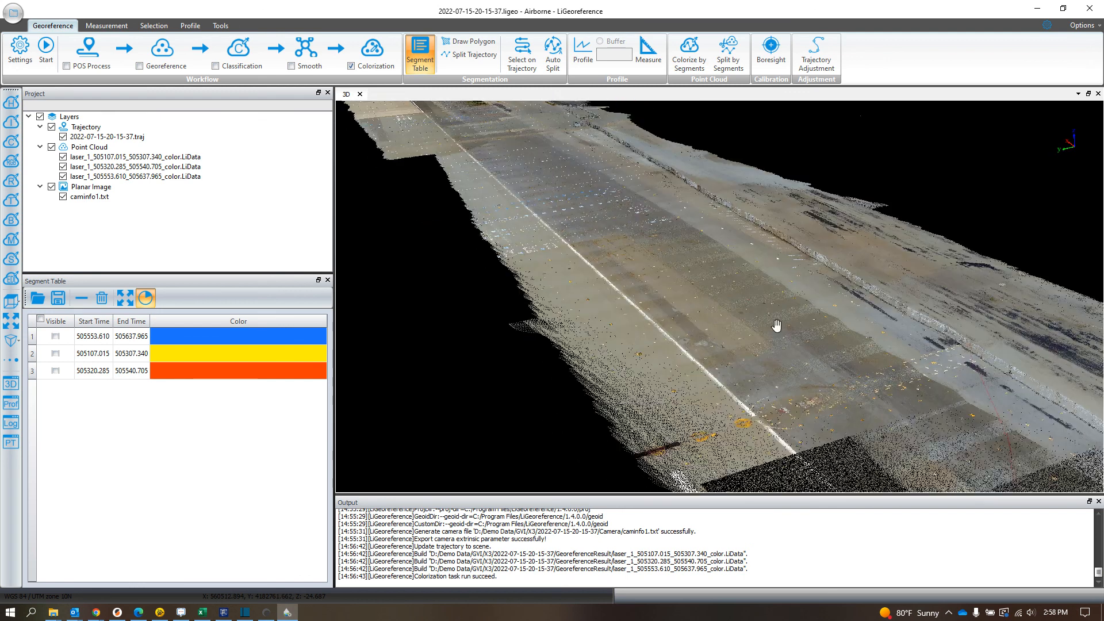
pyautogui.moveTo(865, 377); pyautogui.dragTo(639, 304, button='middle')
pyautogui.moveTo(628, 282); pyautogui.dragTo(614, 274)
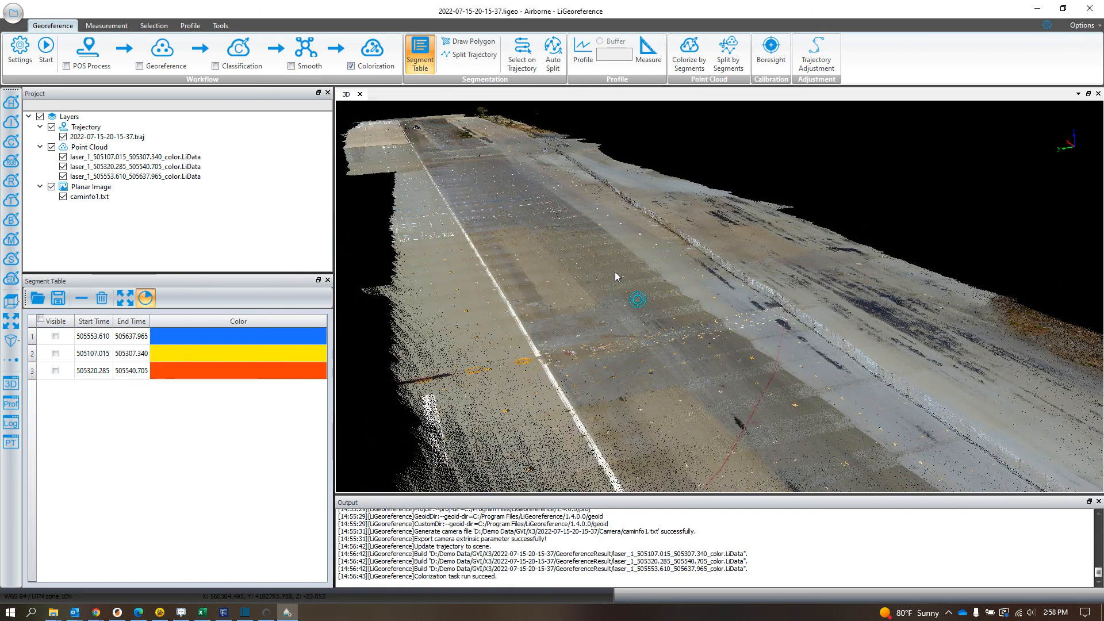
pyautogui.moveTo(615, 268); pyautogui.dragTo(650, 284)
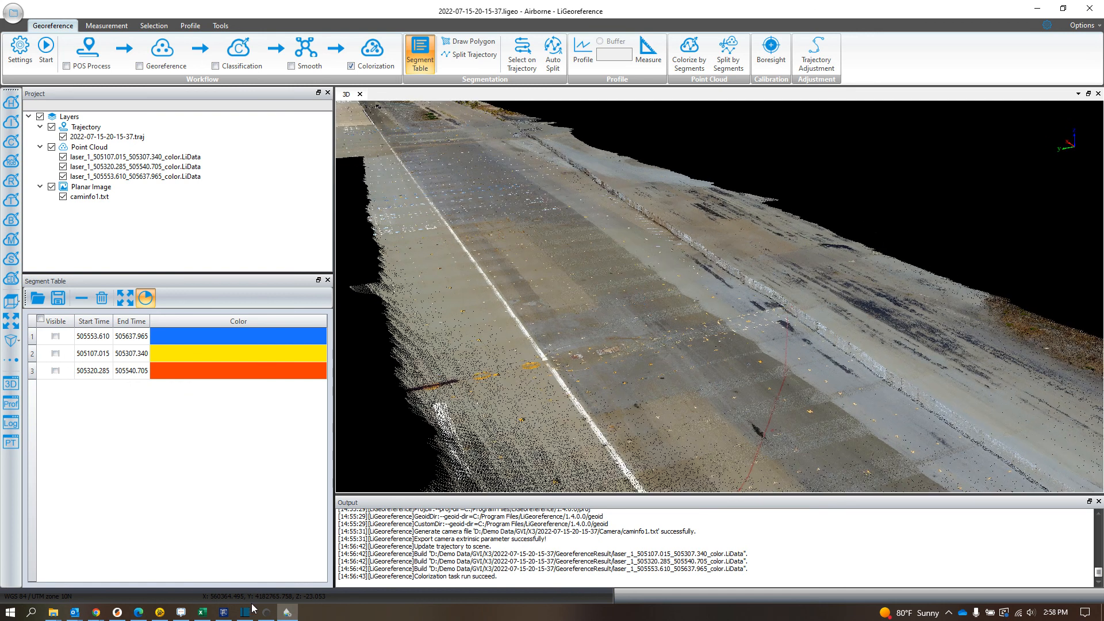
pyautogui.click(273, 532)
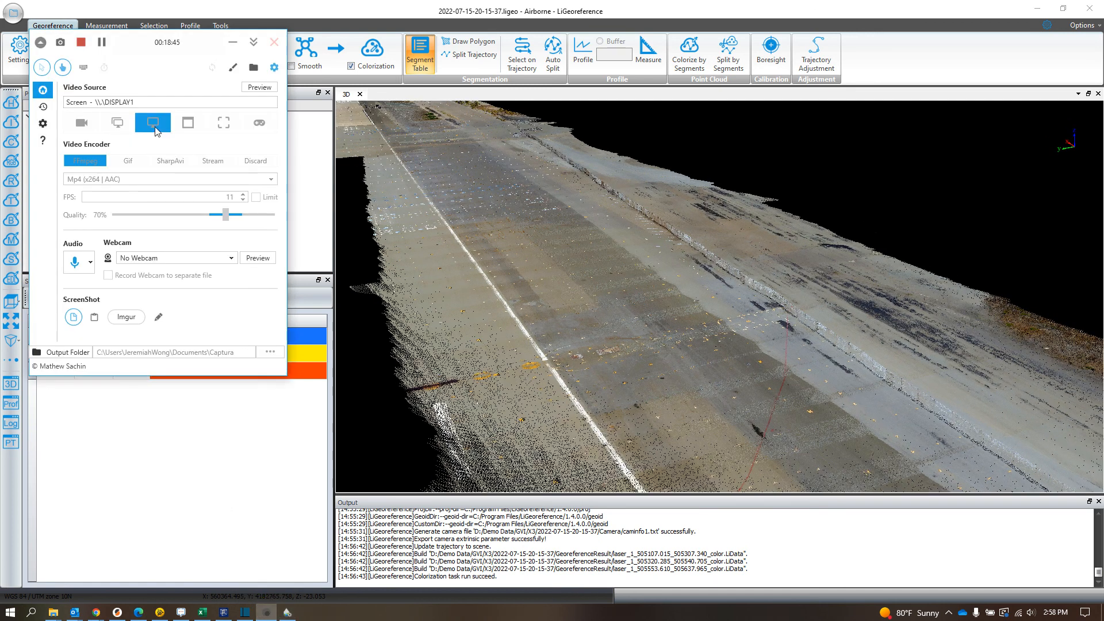